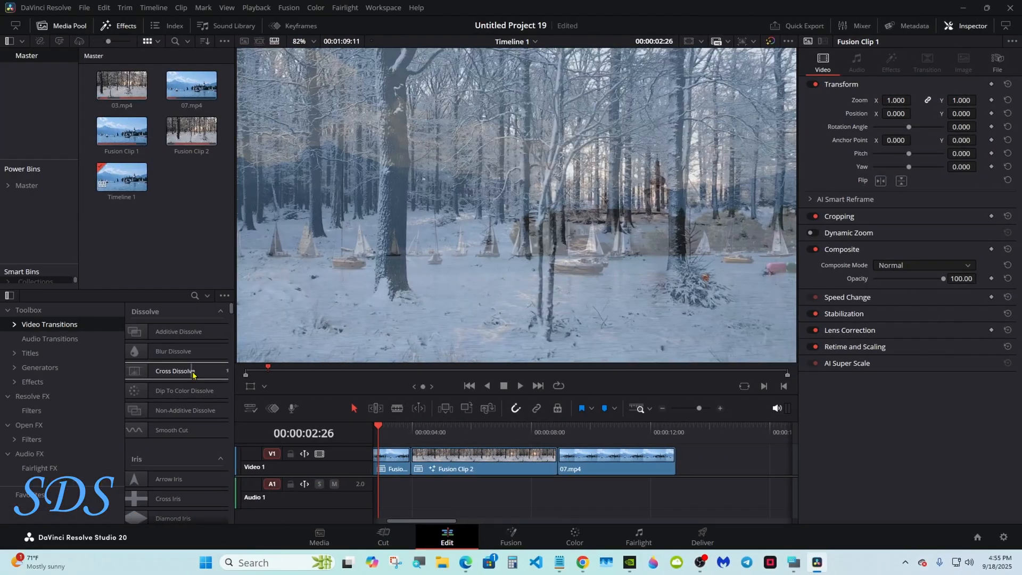
- Apply a Cross Dissolve transition between Fusion Clip 1 and Fusion Clip 2, and place the playhead inside the transition
left_click_drag(175, 370, 408, 455)
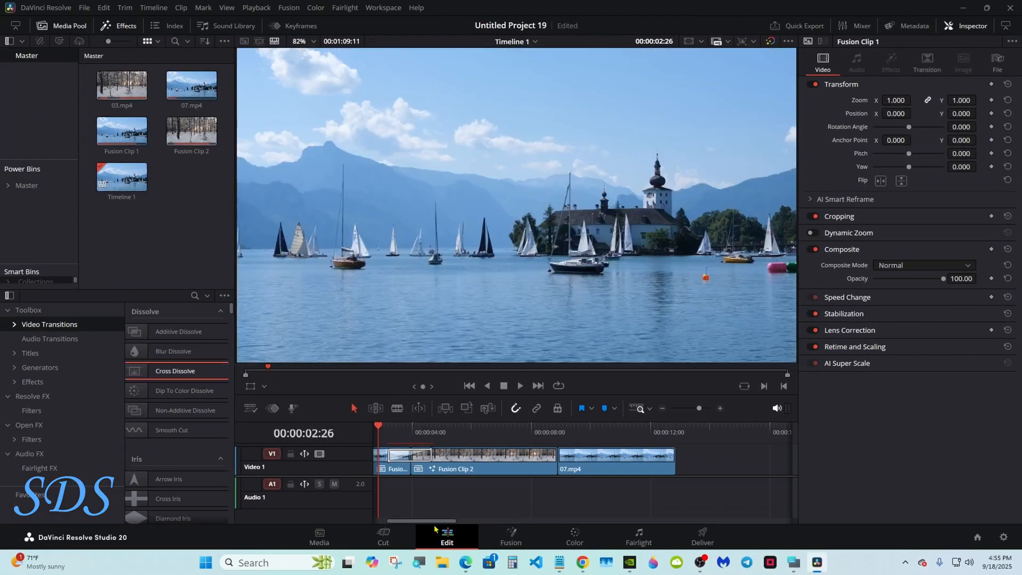
left_click_drag(433, 521, 415, 521)
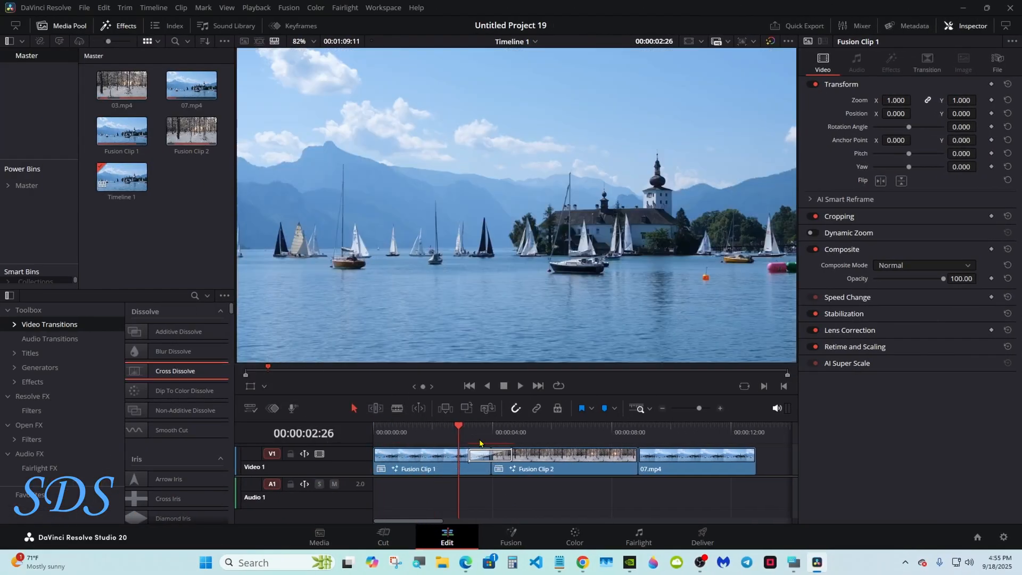
left_click(479, 443)
- Convert the transition to a Fusion Cross Dissolve and open its effect for editing in Fusion
right_click(481, 456)
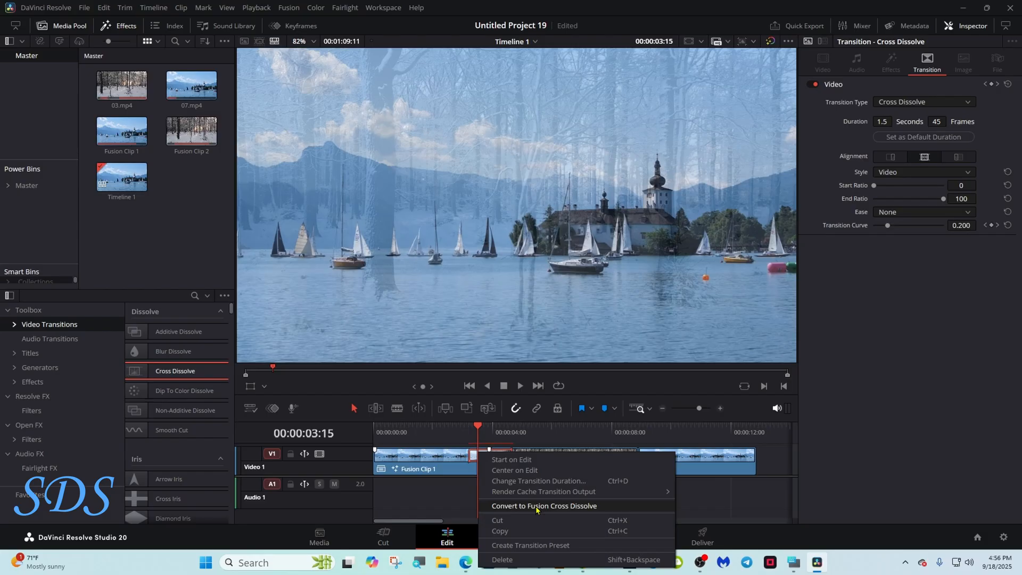
left_click(536, 506)
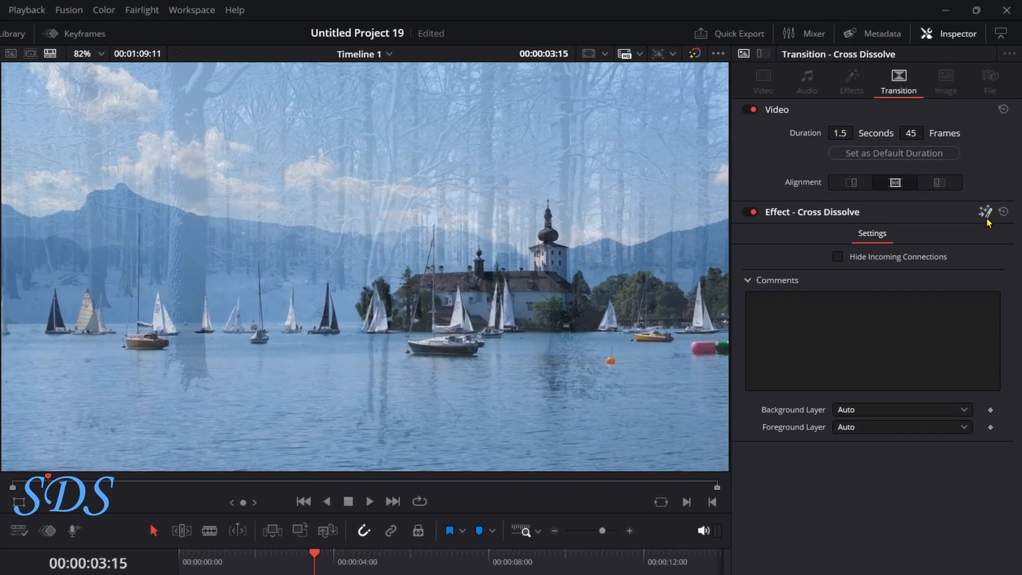
left_click(984, 212)
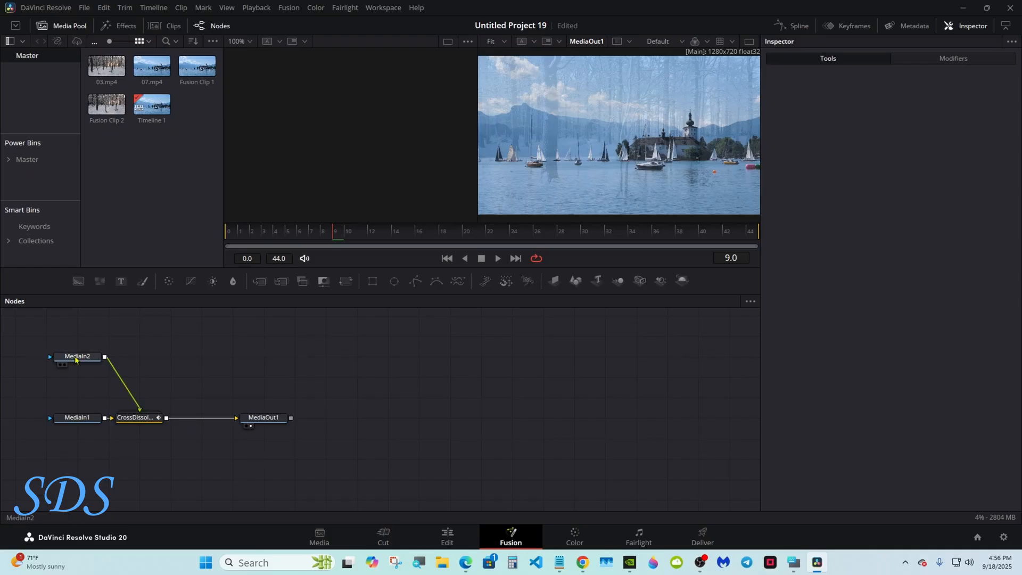
- Spread out the node graph, with MediaIn2 directly below MediaIn1 and wide gaps between MediaIn1, CrossDissolve and MediaOut1
left_click_drag(75, 359, 75, 461)
left_click_drag(37, 407, 263, 461)
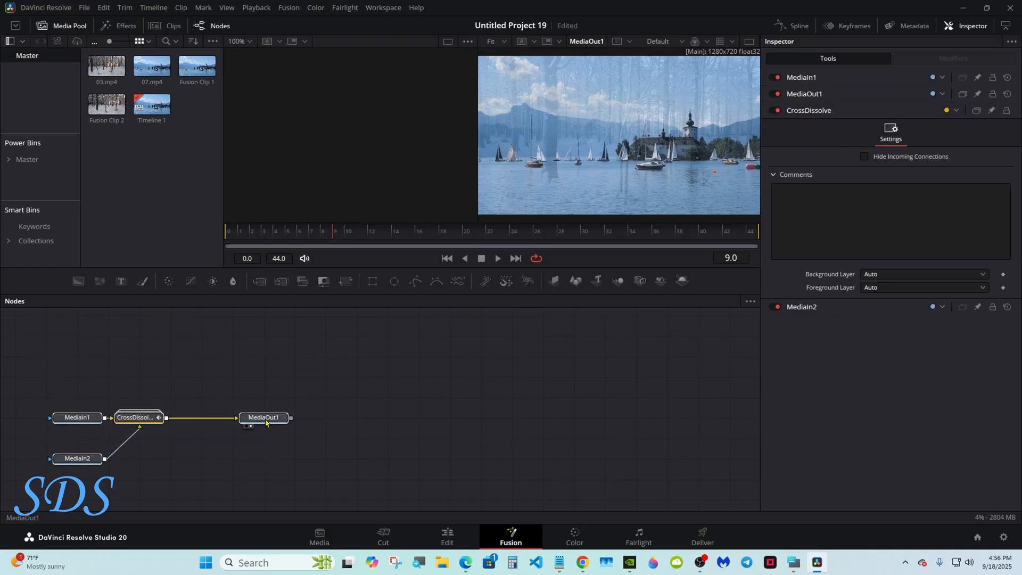
left_click_drag(266, 421, 482, 361)
left_click_drag(294, 401, 264, 438)
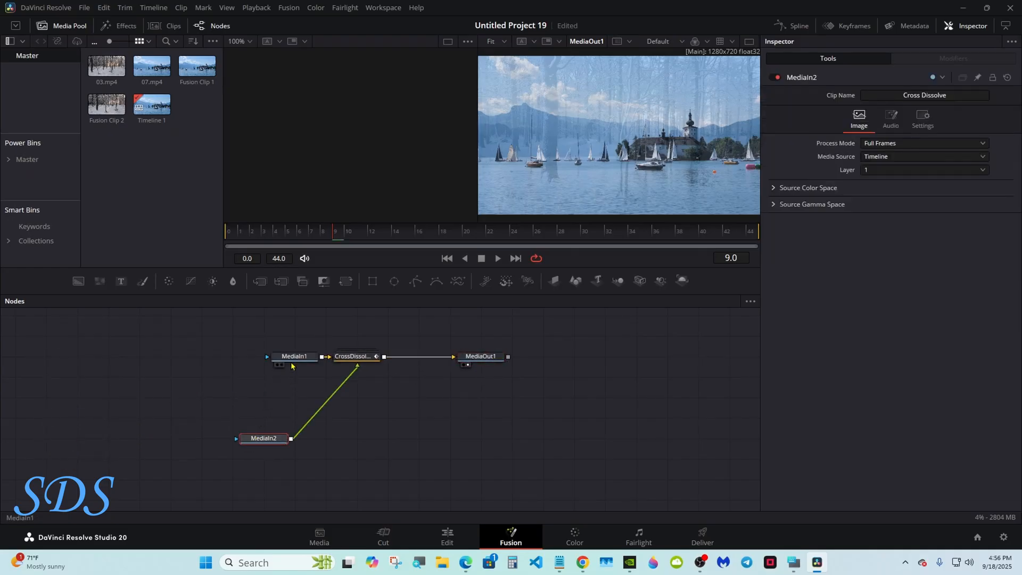
left_click_drag(292, 364, 230, 364)
left_click_drag(264, 441, 233, 441)
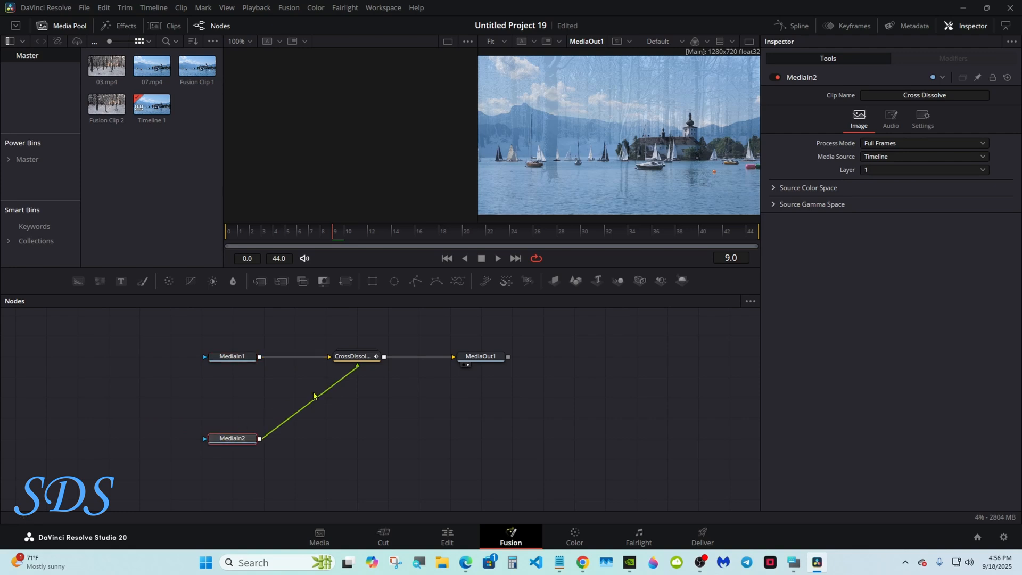
left_click_drag(481, 356, 636, 356)
left_click(253, 440)
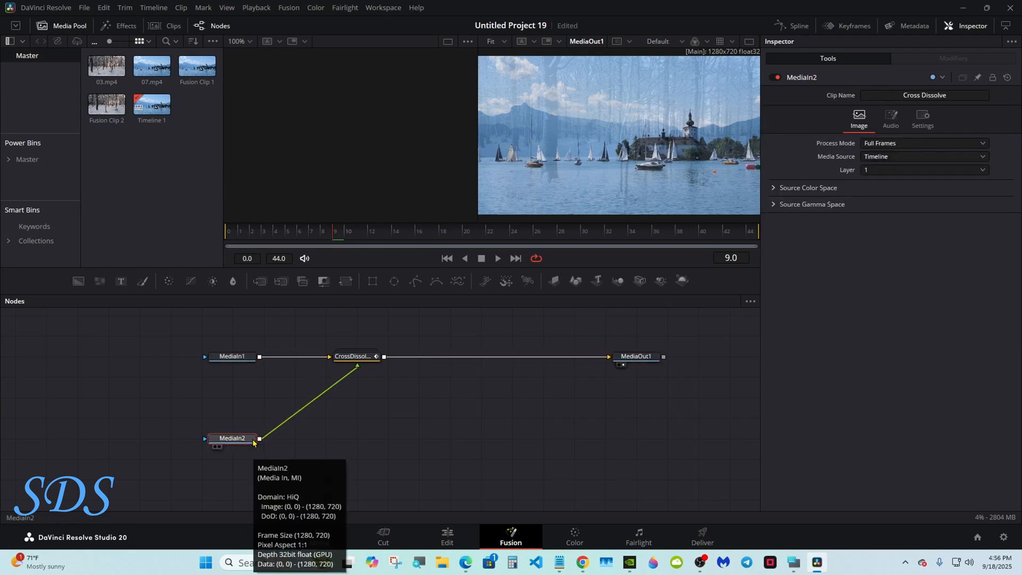
left_click_drag(352, 357, 475, 361)
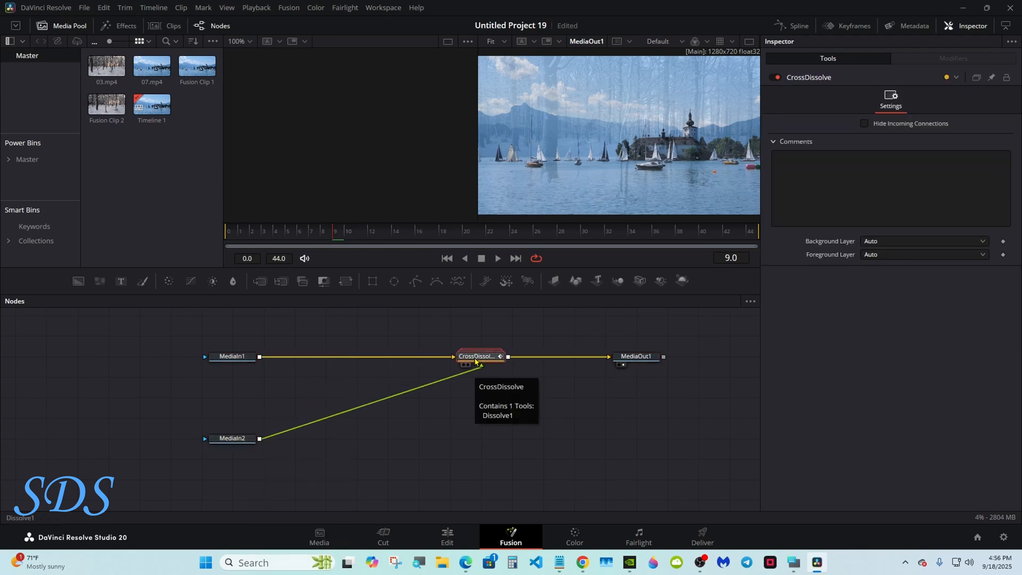
- Delete the CrossDissolve node and switch to a single viewer
right_click(475, 361)
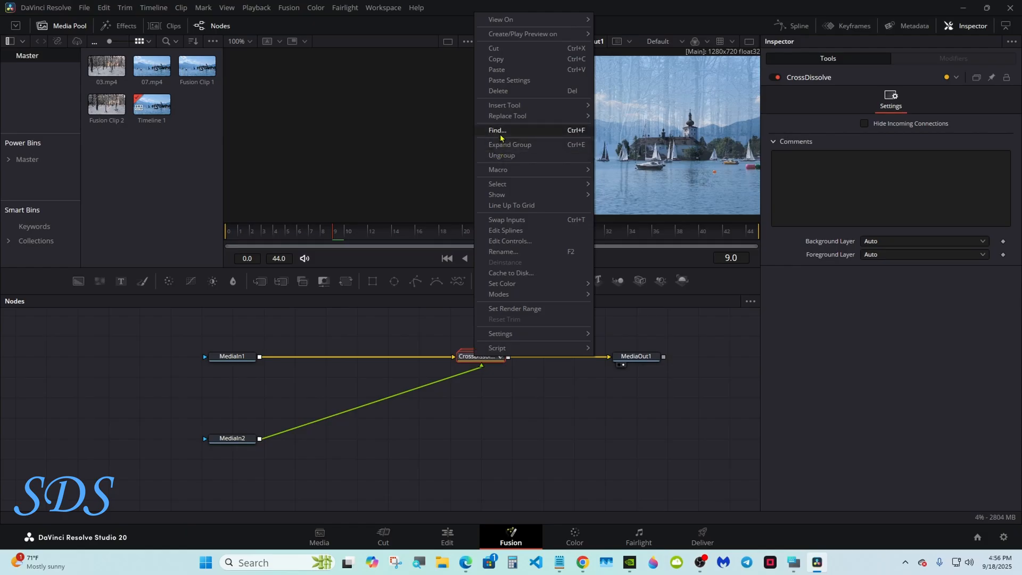
left_click(499, 88)
left_click(749, 41)
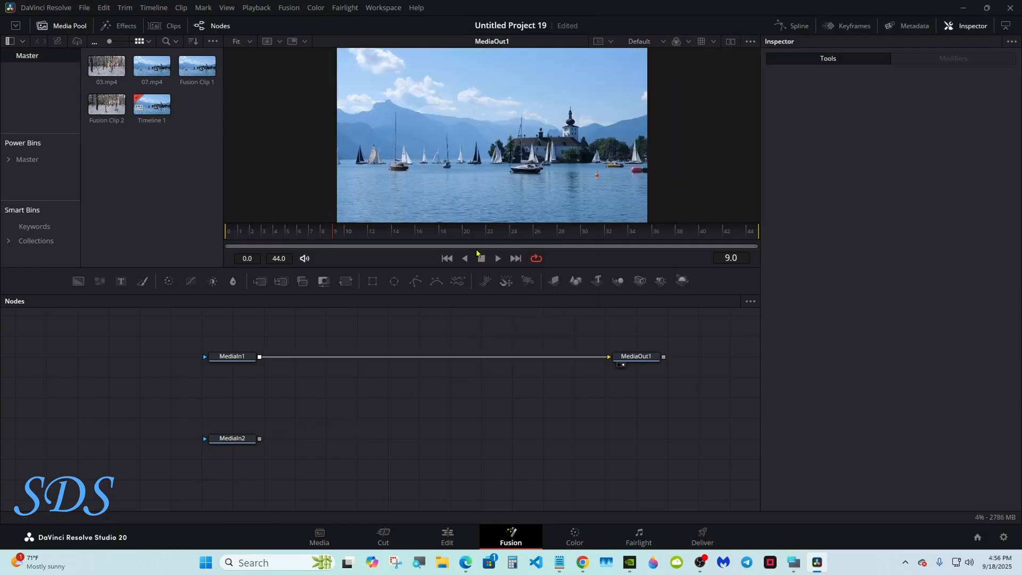
- Enlarge the viewer area and add a Transform node between MediaIn1 and MediaOut1
left_click(246, 360)
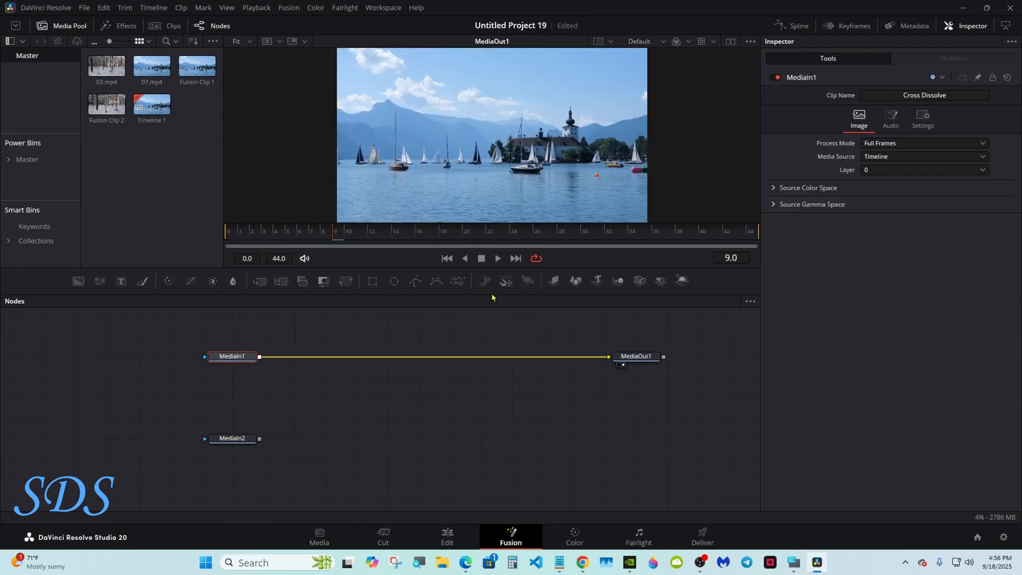
left_click_drag(493, 294, 488, 338)
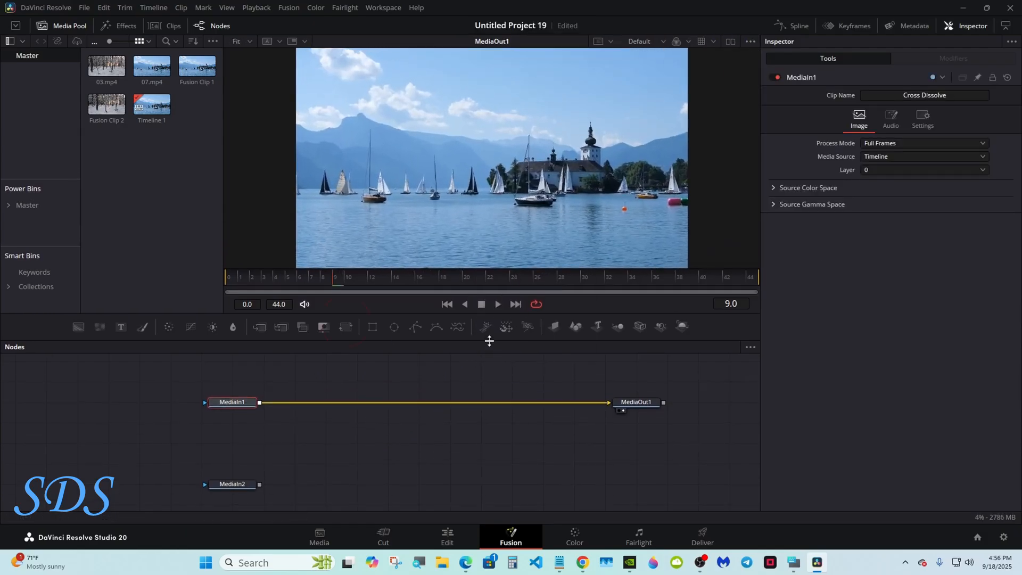
left_click(346, 331)
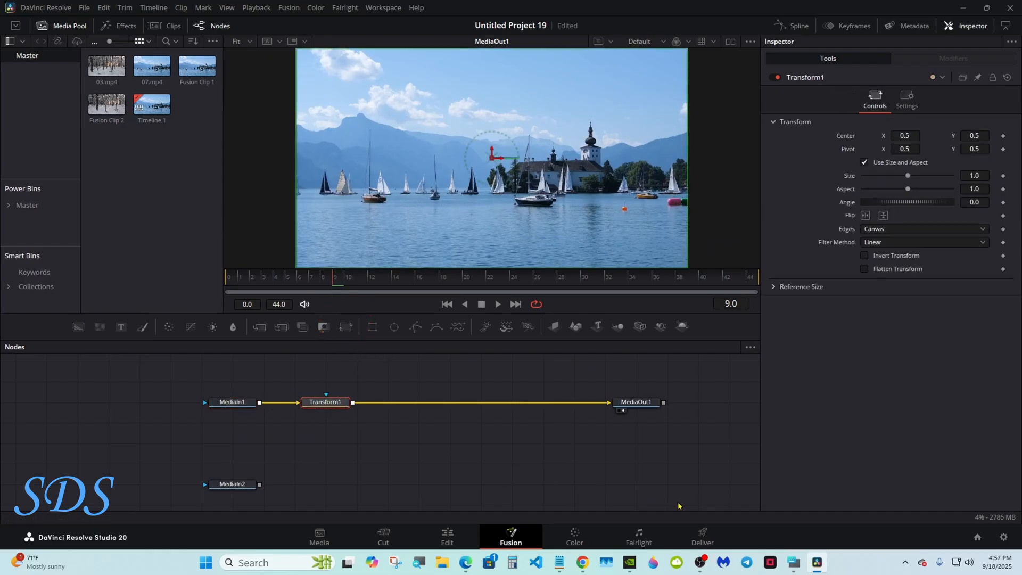
- Bring up the On-Screen Keyboard beside the node graph and modify Transform1's Center with an XY Path
left_click(794, 562)
left_click_drag(705, 432, 772, 429)
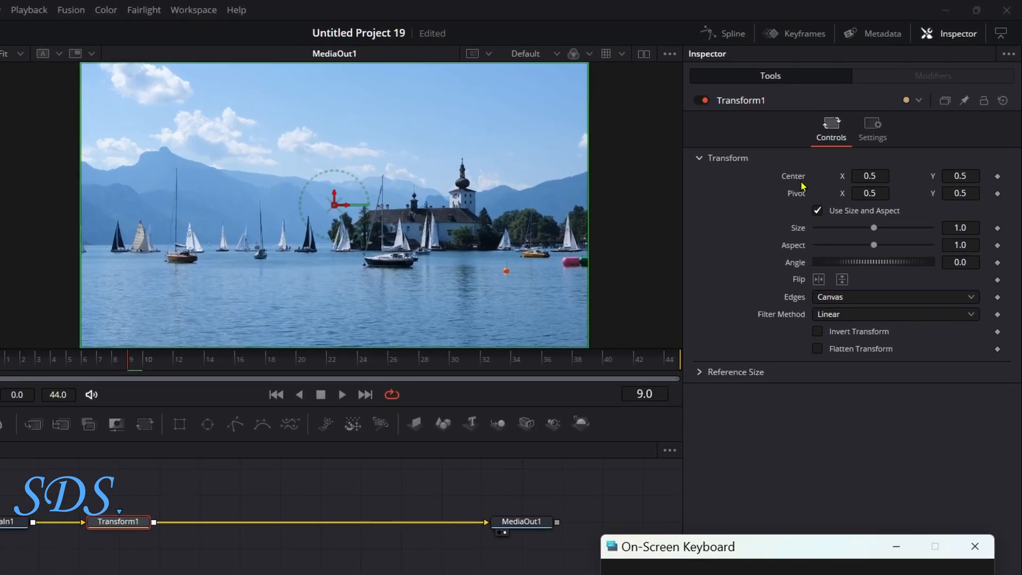
right_click(800, 185)
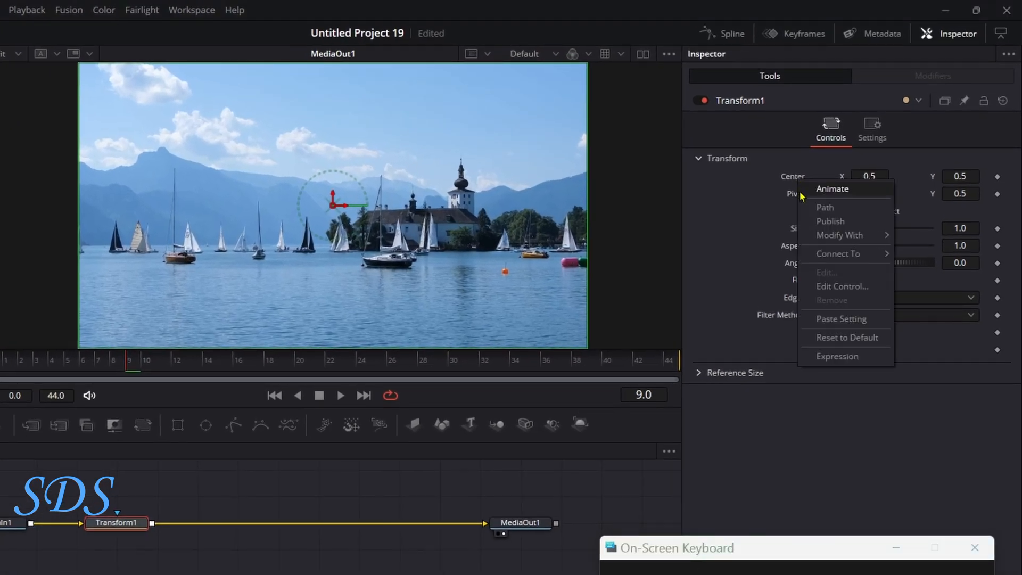
mouse_move(839, 237)
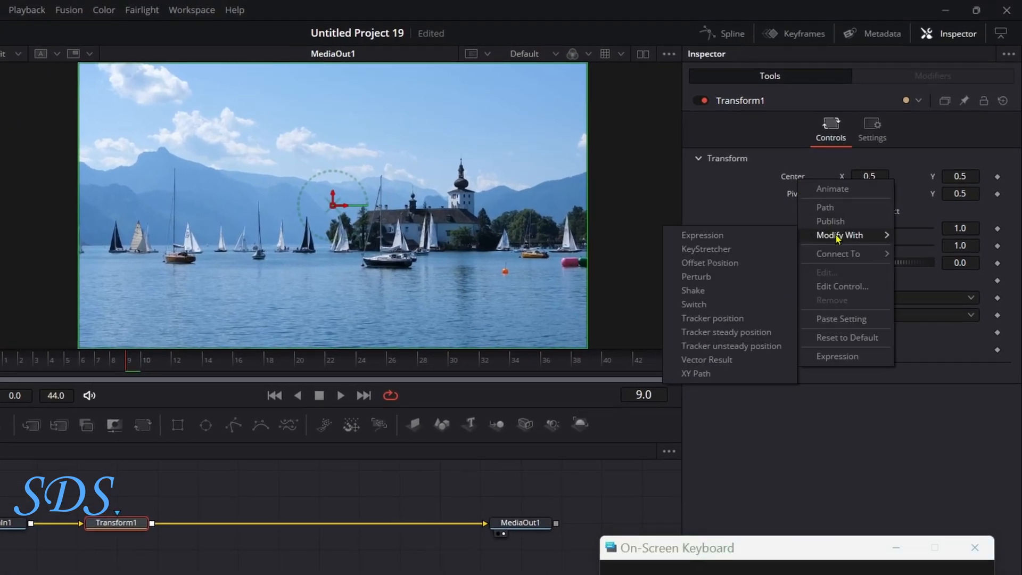
left_click(741, 380)
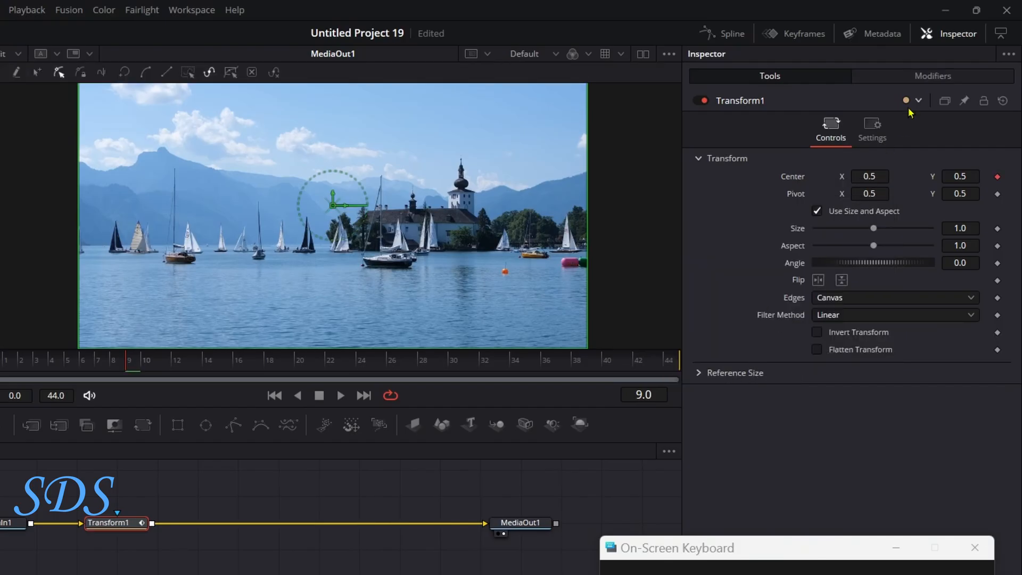
- Remove the XYPath1X and XYPath1Y animation from the X and Y values of the XY Path modifier
left_click(930, 79)
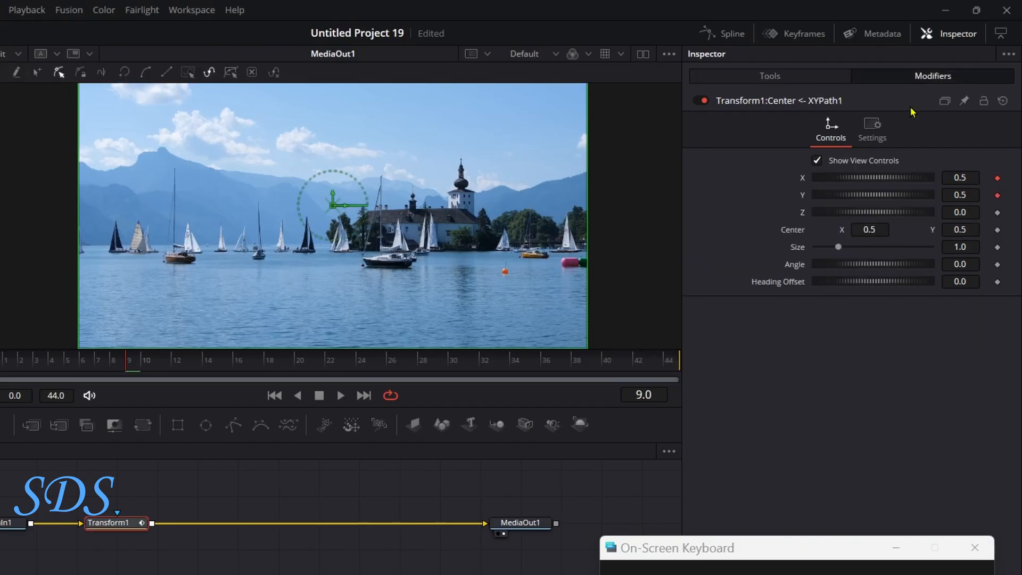
right_click(804, 182)
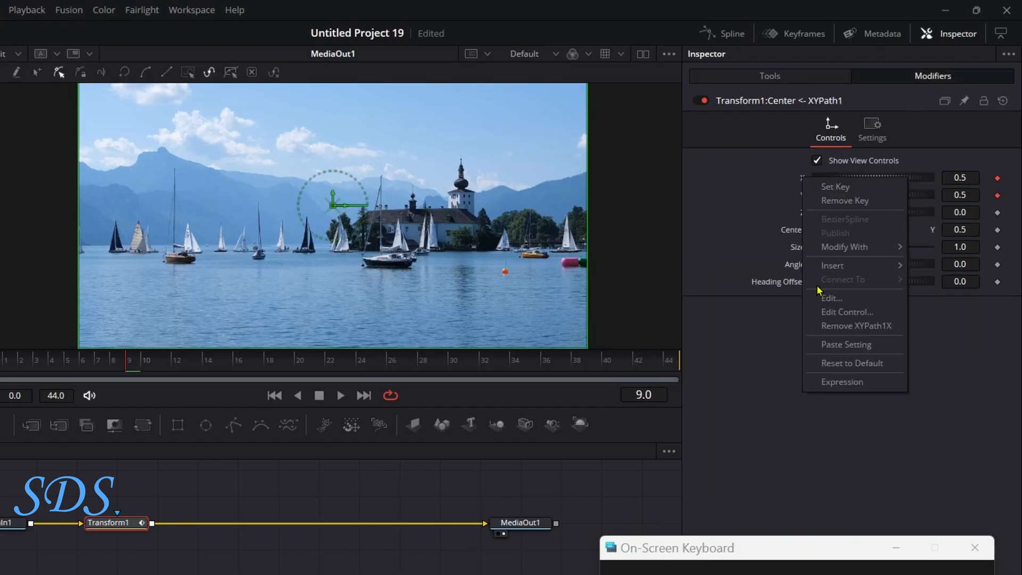
left_click(833, 327)
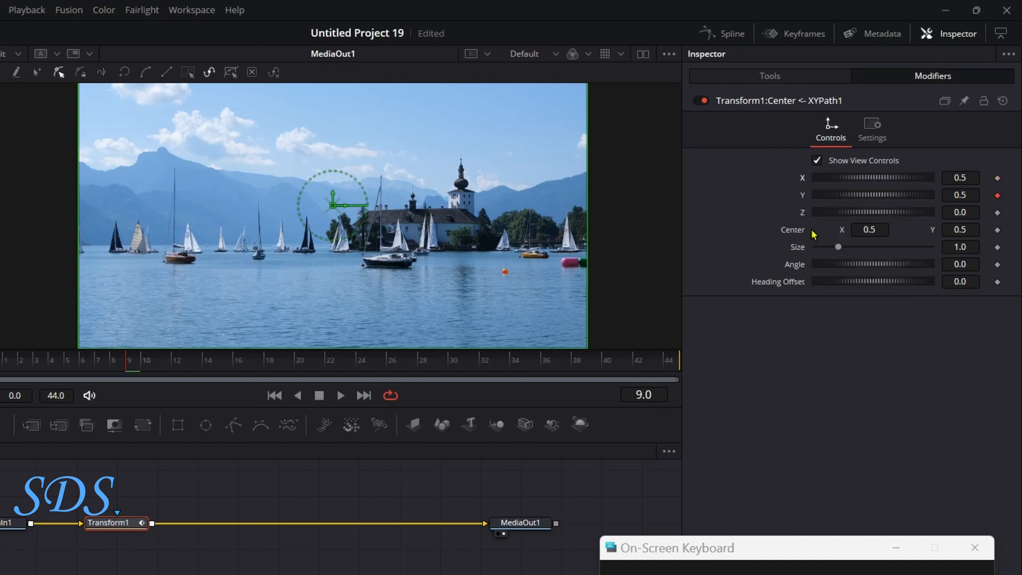
right_click(804, 198)
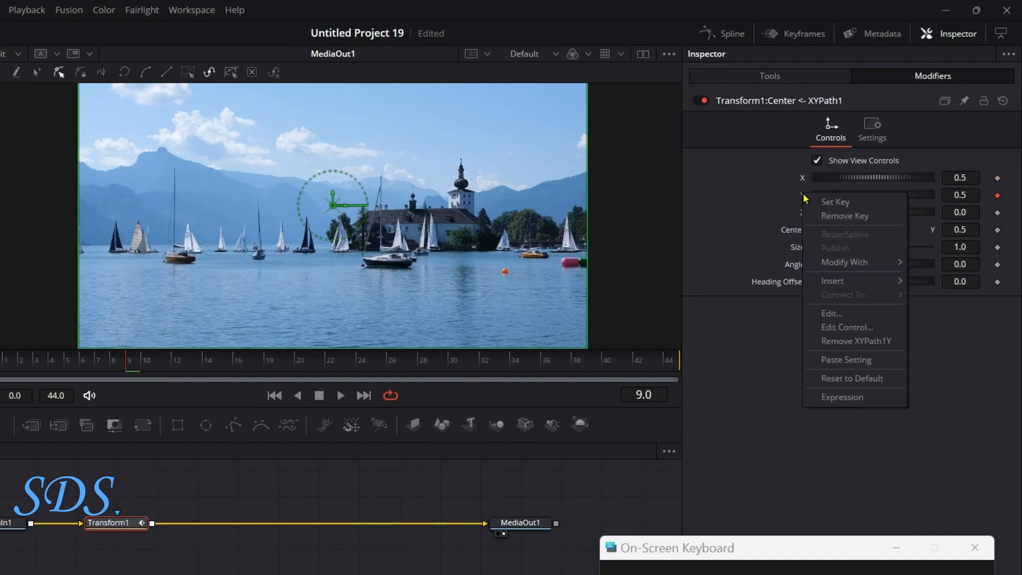
left_click(833, 341)
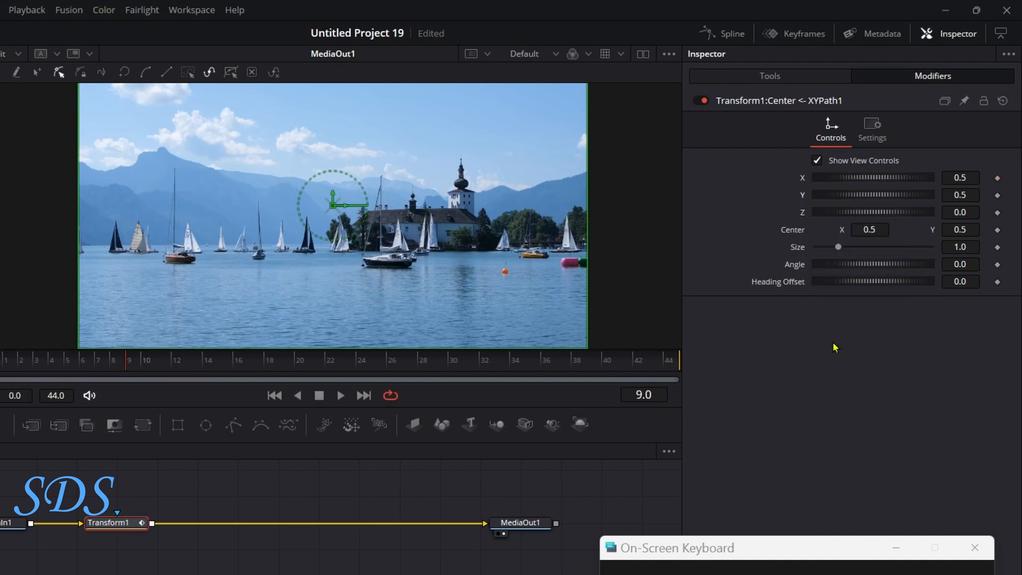
- Modify the X value of the XY Path with Anim Curves
right_click(804, 182)
mouse_move(833, 238)
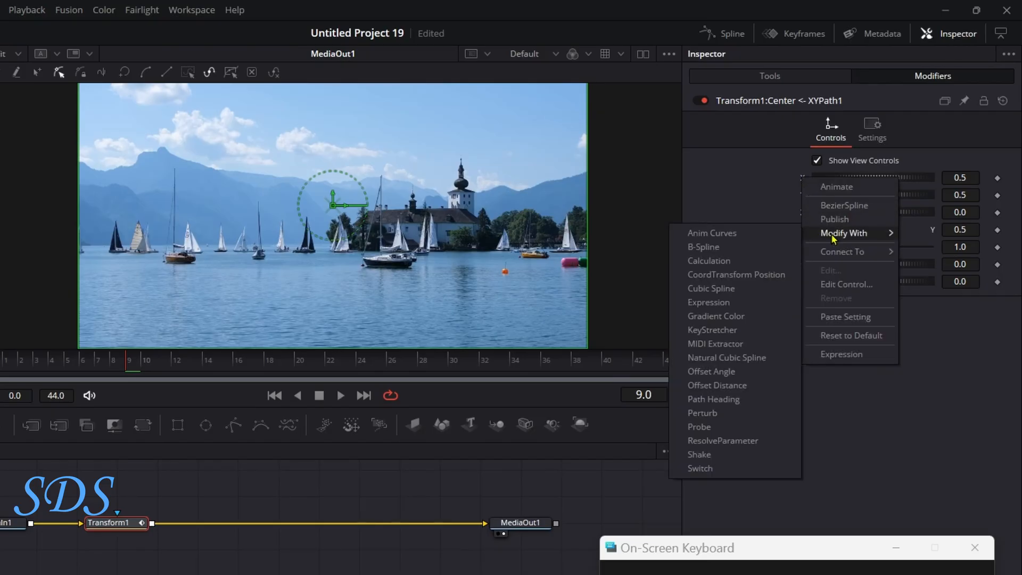
left_click(740, 235)
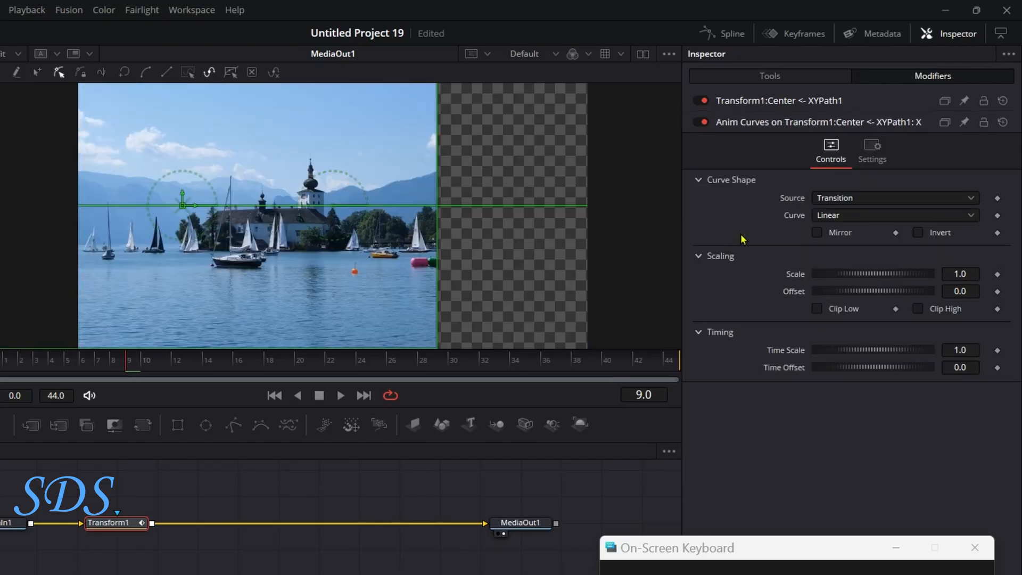
- Set the X anim curve to Easing with Sine for both In and Out, and give it a scaling offset of 0.5
left_click(858, 224)
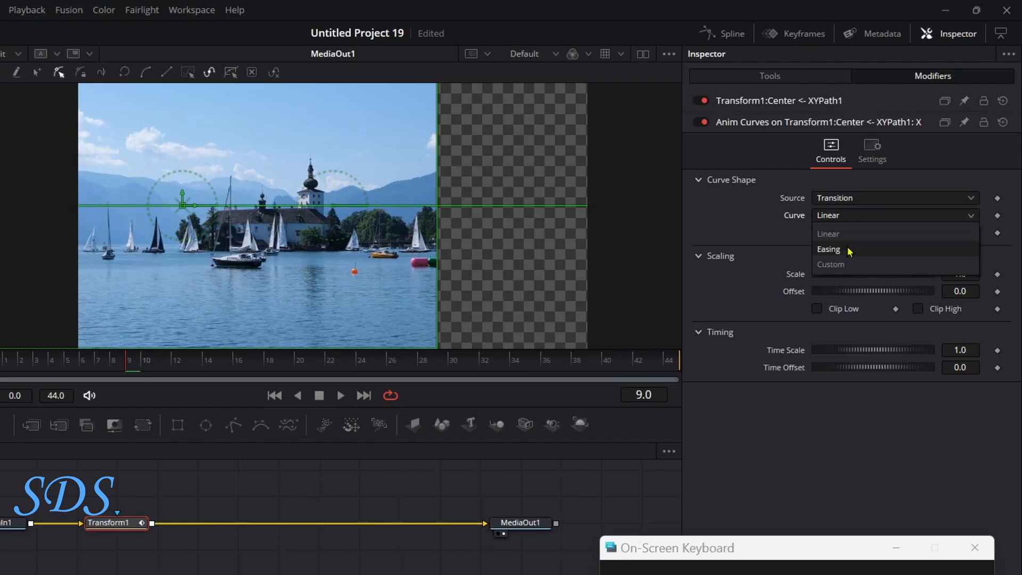
left_click(850, 253)
left_click(845, 232)
left_click(824, 266)
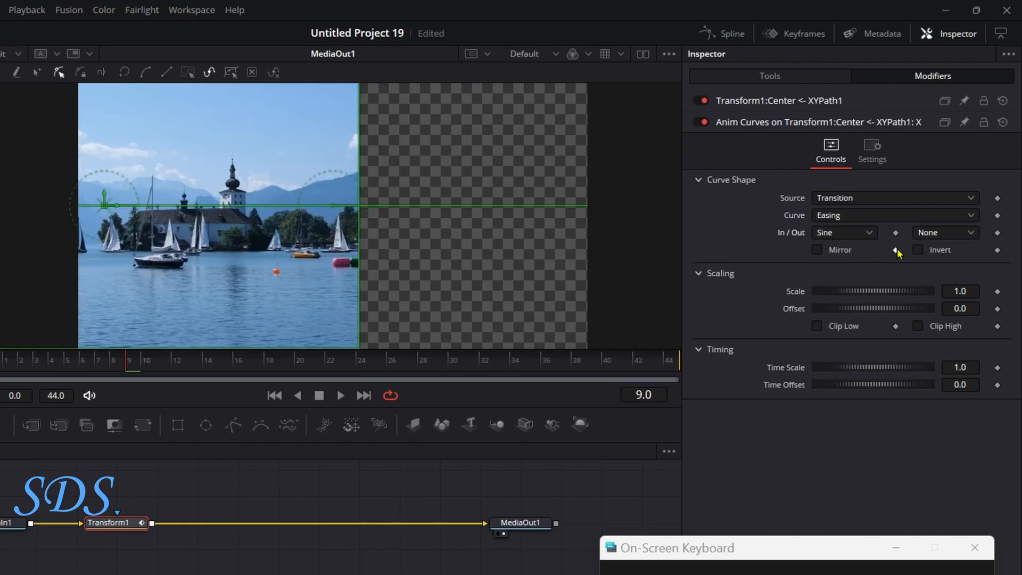
left_click(937, 232)
left_click(929, 266)
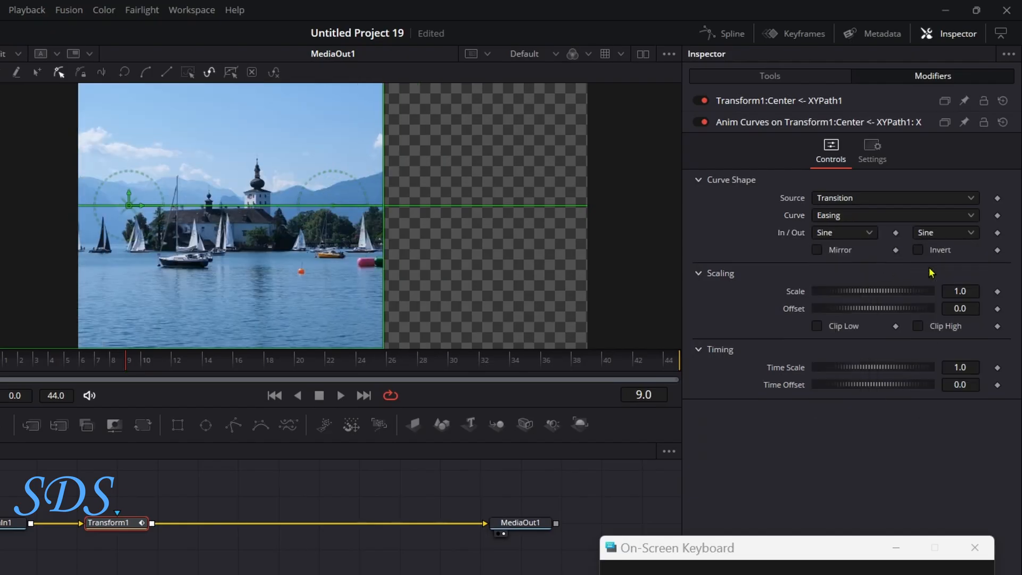
left_click(970, 305)
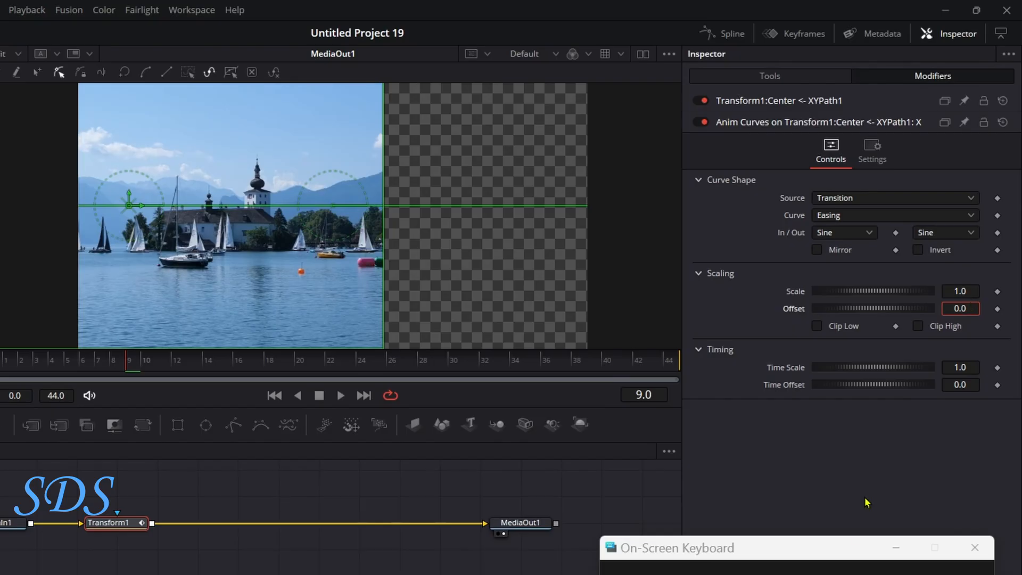
key("Tab")
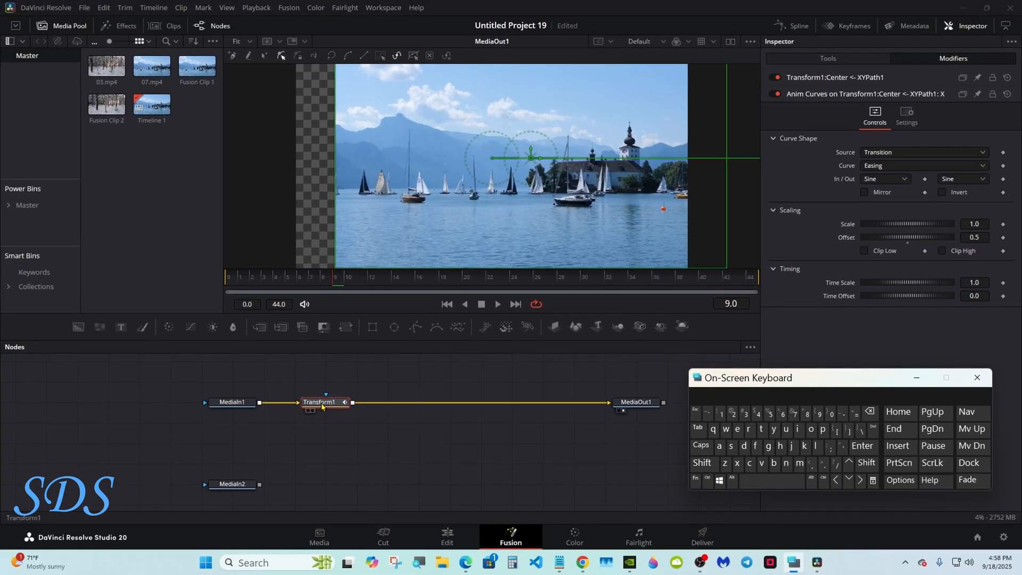
- Search the tool list for "dro" and add a Drop Shadow node after Transform1
left_click(321, 407)
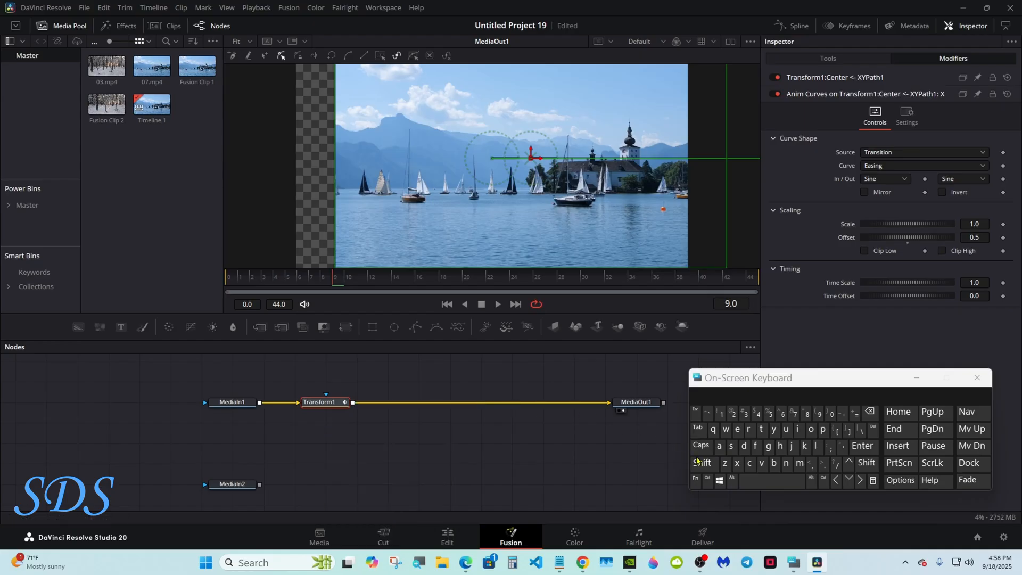
left_click(703, 463)
left_click(763, 481)
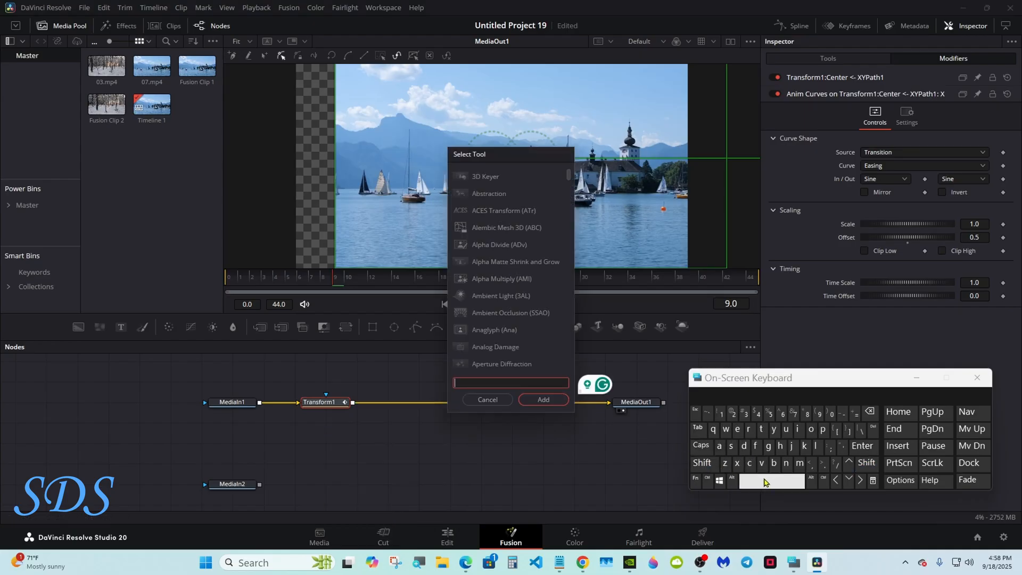
left_click(744, 446)
left_click(748, 429)
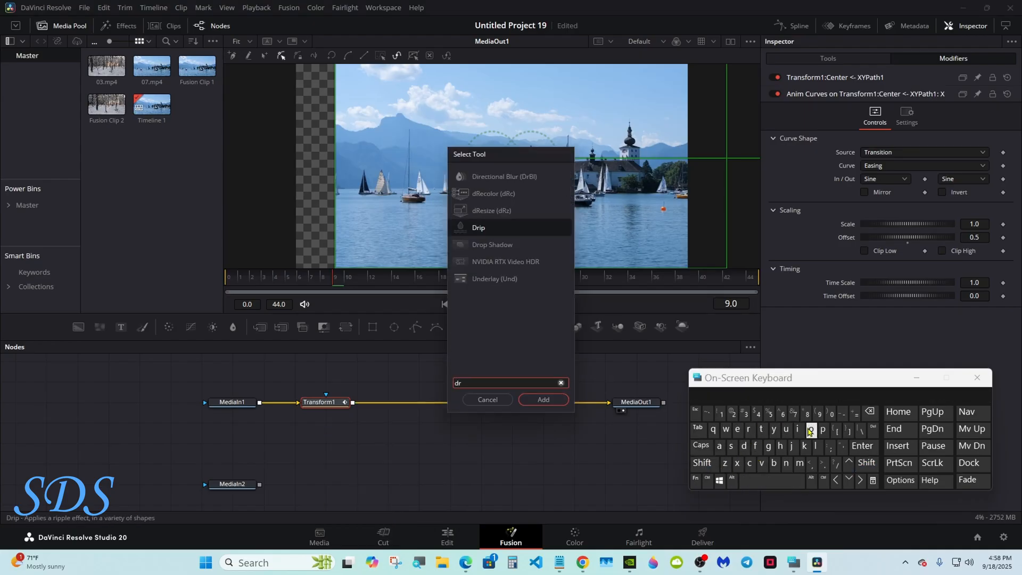
left_click(811, 429)
left_click(544, 399)
- Search the tool list for "dup" and add a Duplicate node after DropShadow1
left_click(702, 463)
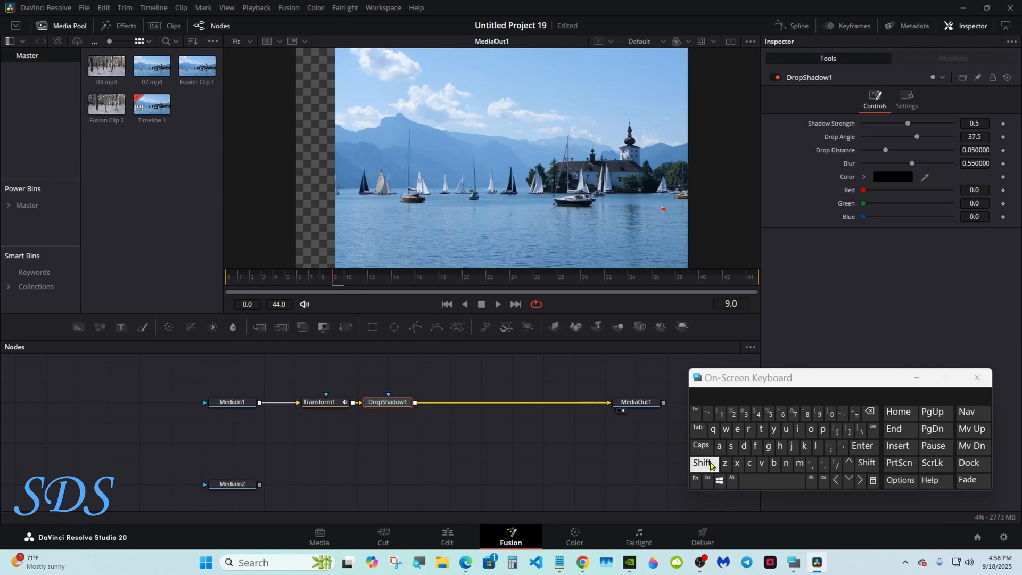
left_click(755, 482)
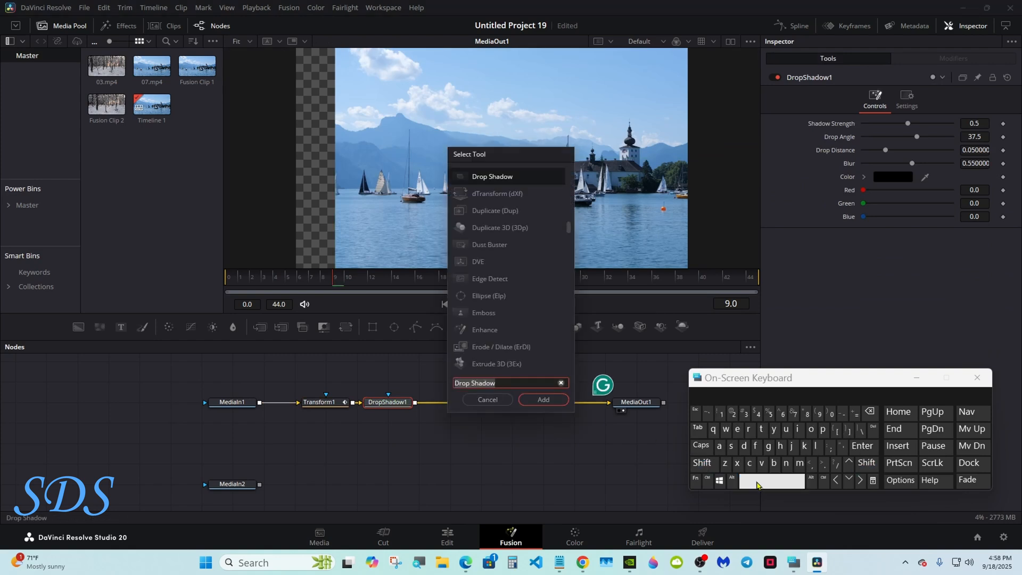
left_click(744, 446)
left_click(786, 429)
left_click(823, 429)
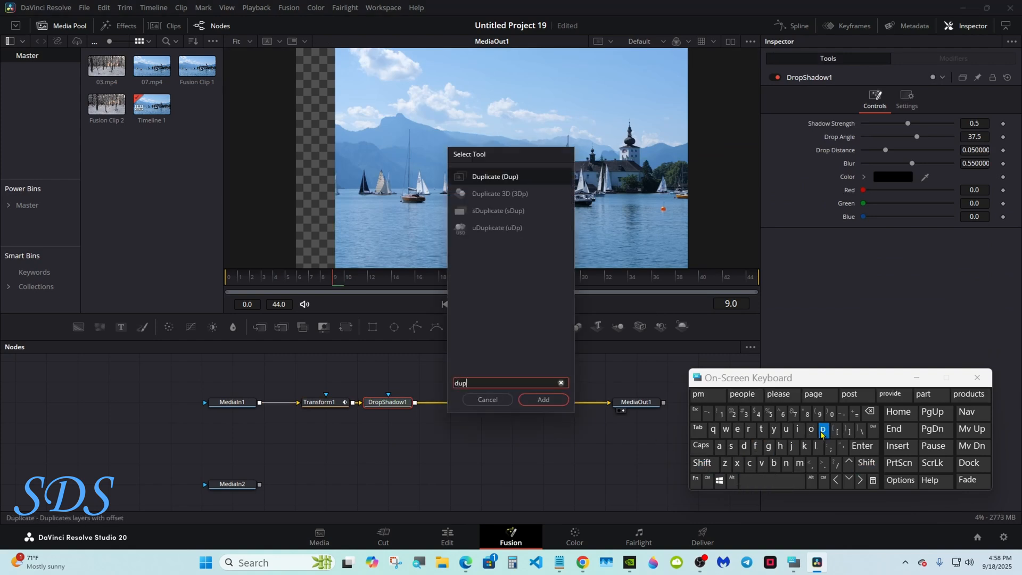
left_click(475, 176)
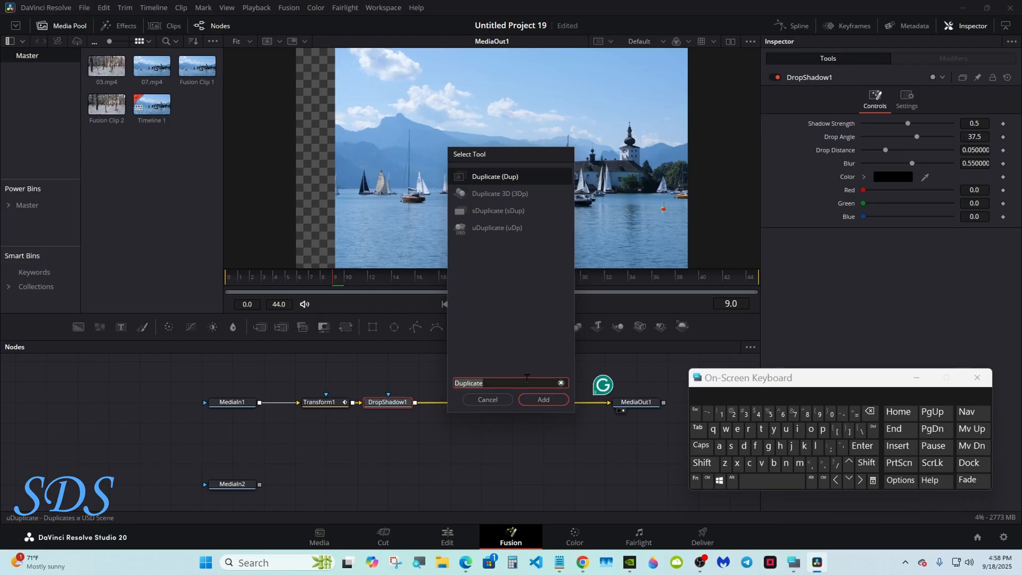
left_click(536, 399)
- Set the number of copies on the Duplicate1 node to 4
left_click(979, 122)
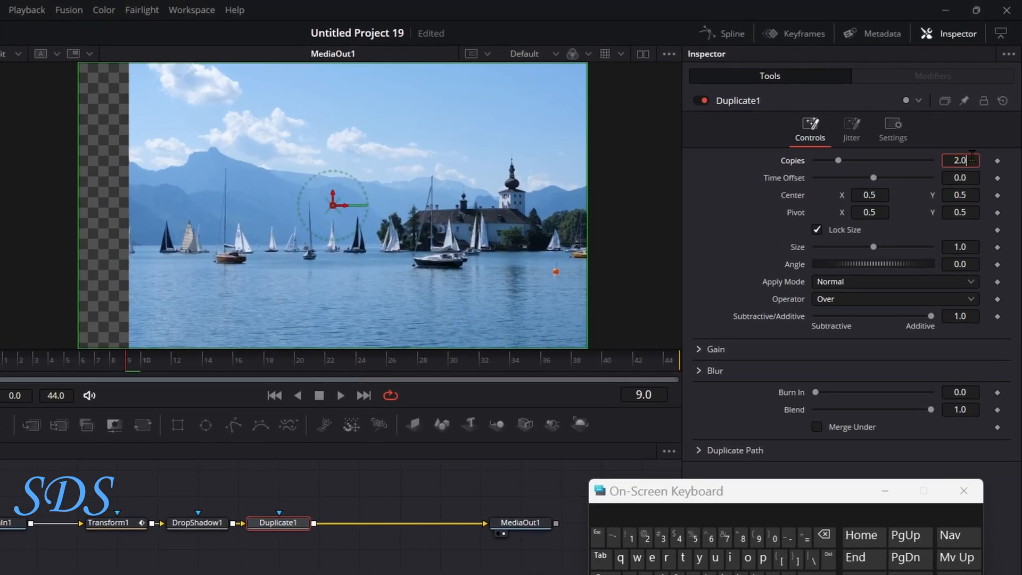
left_click(824, 535)
left_click(823, 535)
left_click(678, 537)
left_click(817, 574)
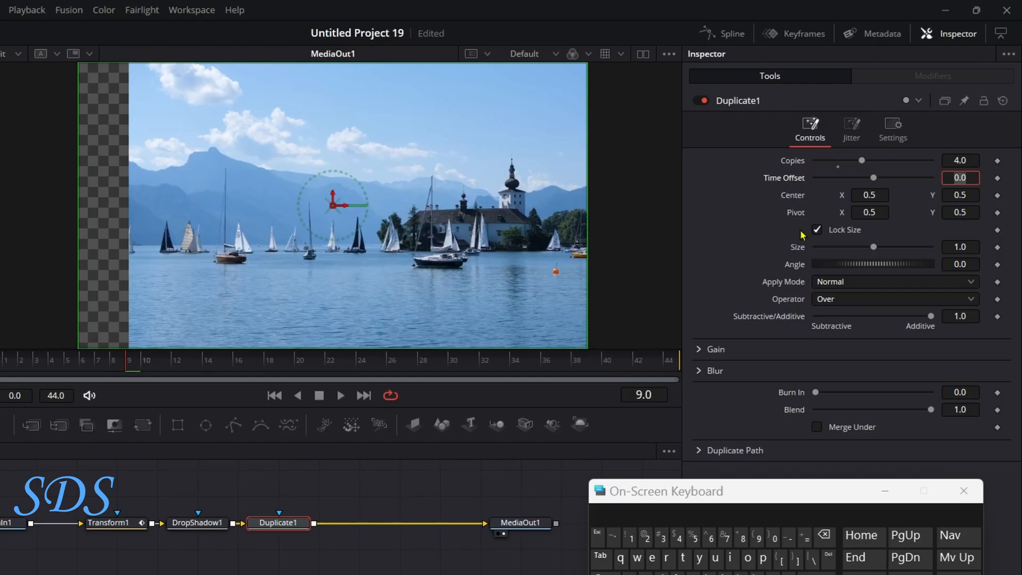
- Modify the Center of Duplicate1 with an XY Path and show the modifier's settings
right_click(797, 205)
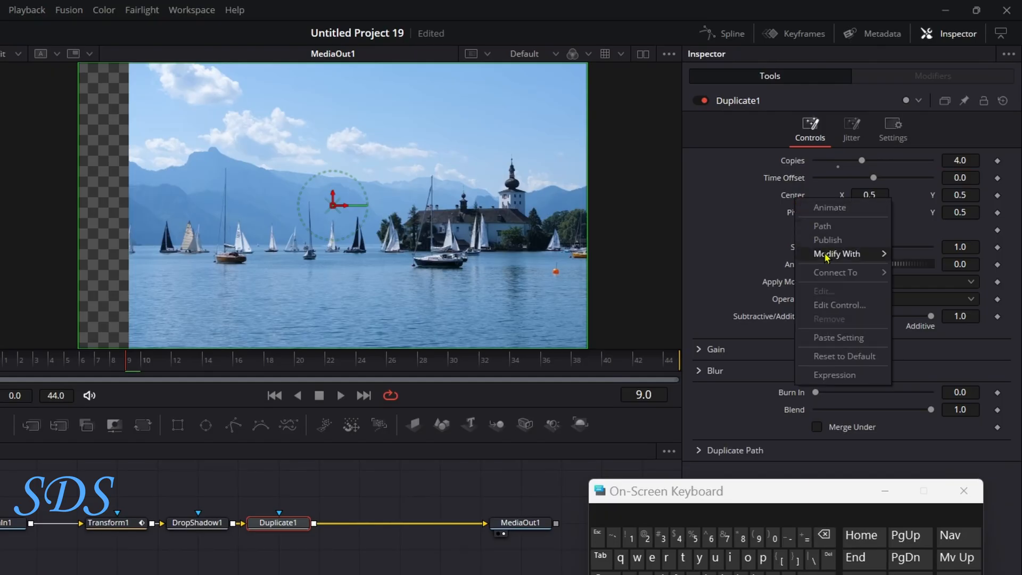
mouse_move(829, 255)
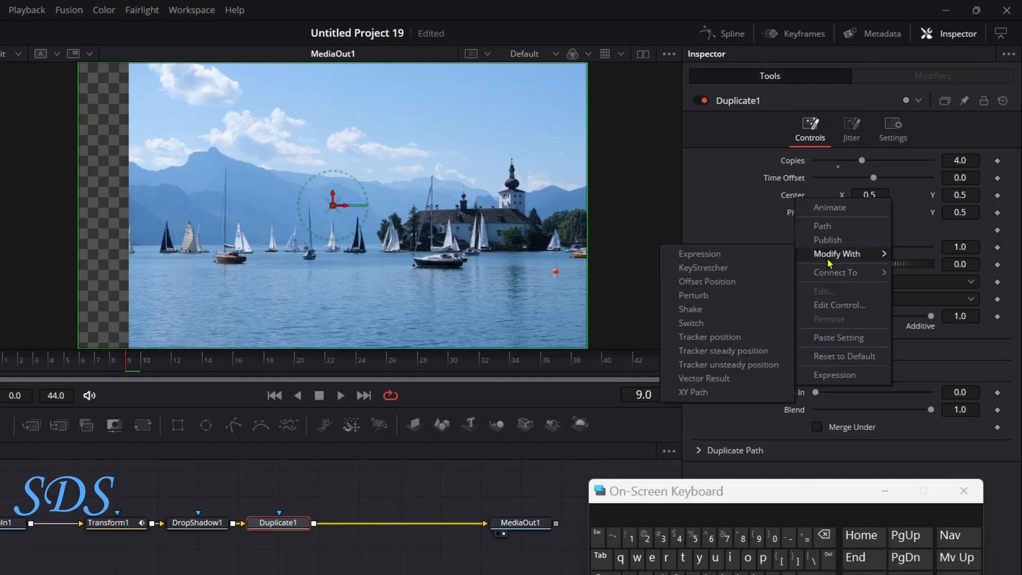
left_click(705, 393)
left_click(934, 77)
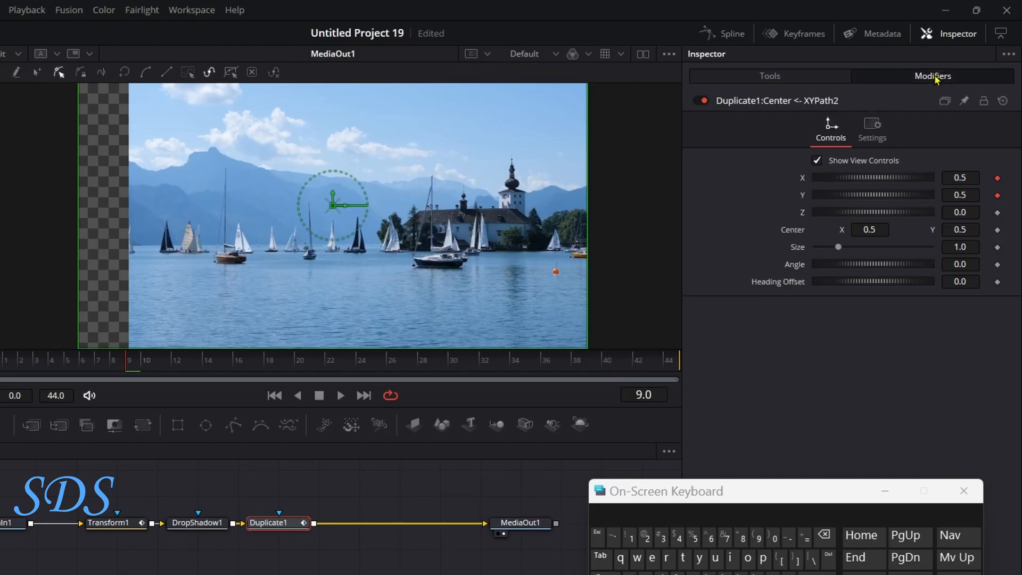
- Remove the XYPath2X and XYPath2Y animation from the X and Y values of Duplicate1's XY Path
right_click(805, 182)
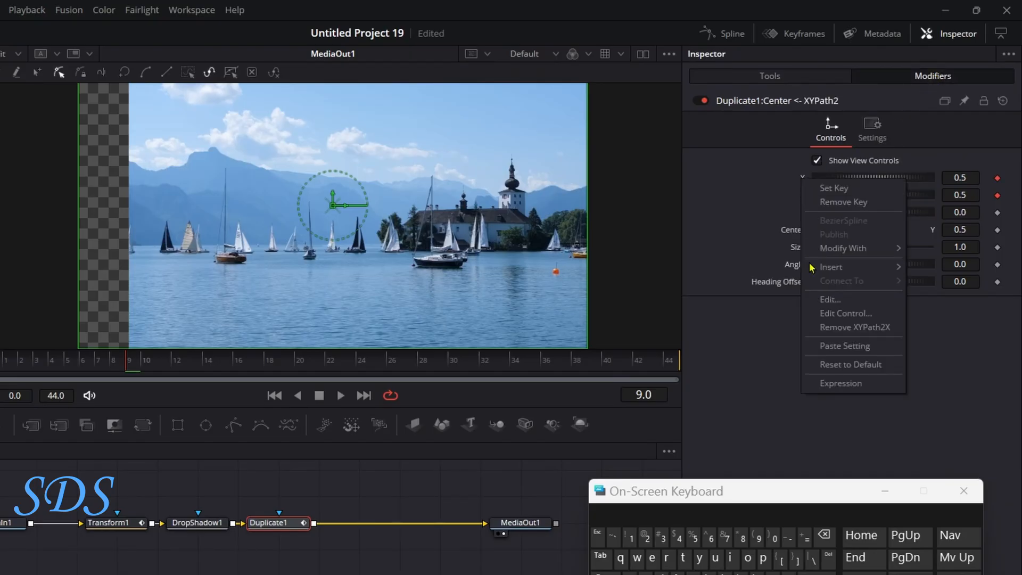
left_click(829, 328)
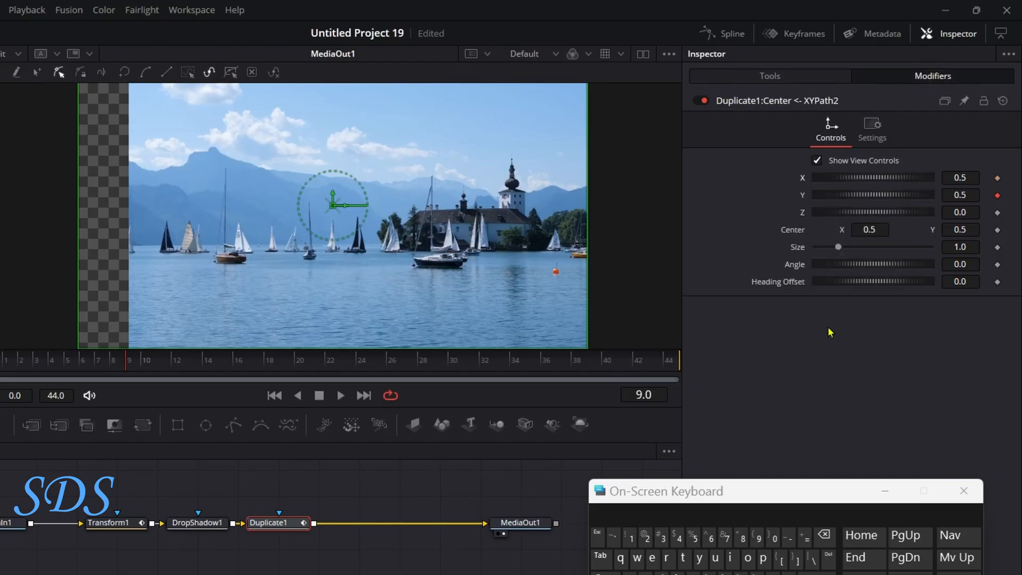
right_click(805, 198)
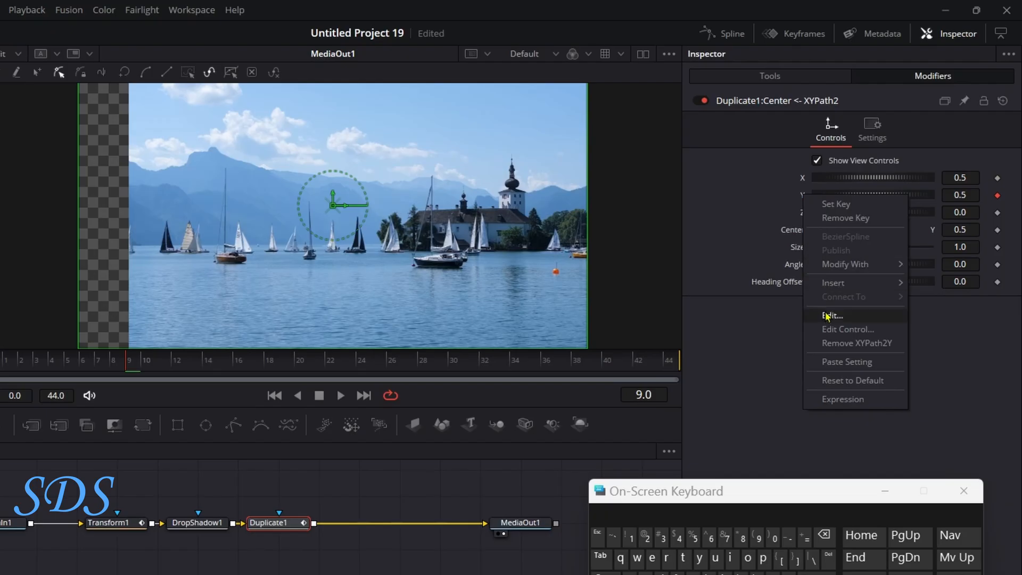
left_click(838, 344)
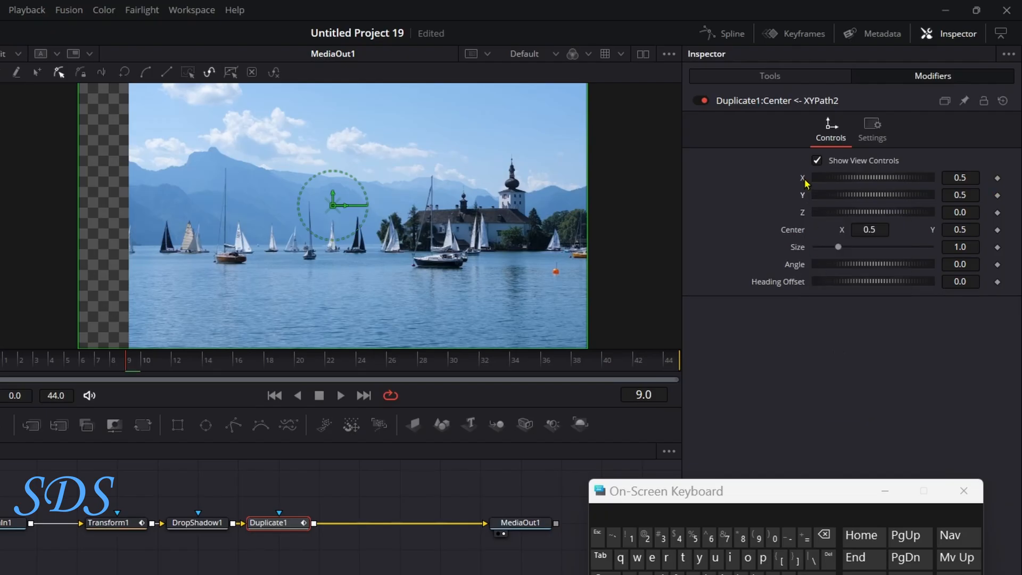
- Modify the X value of Duplicate1's XY Path with Anim Curves
right_click(805, 182)
mouse_move(832, 239)
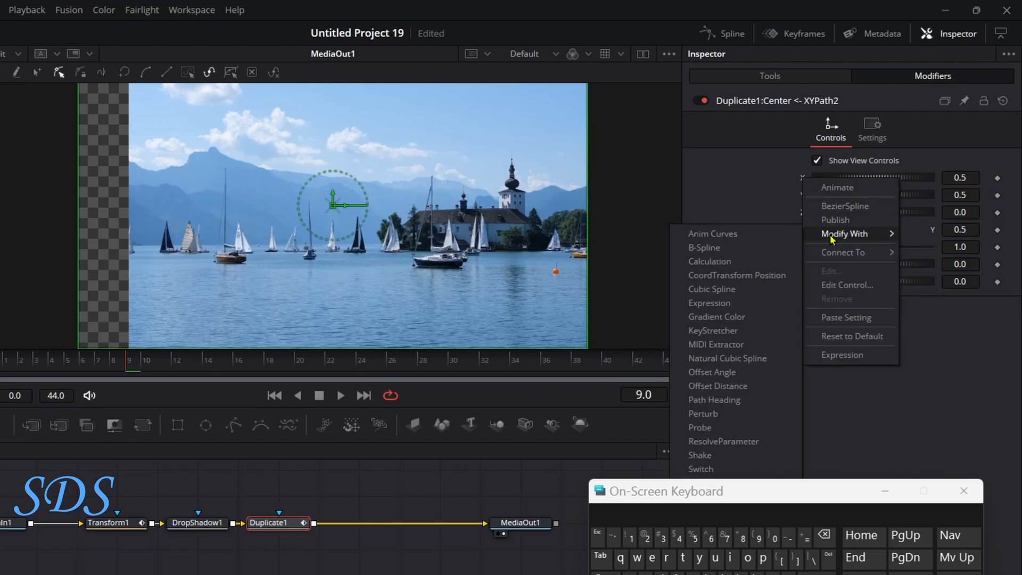
left_click(728, 234)
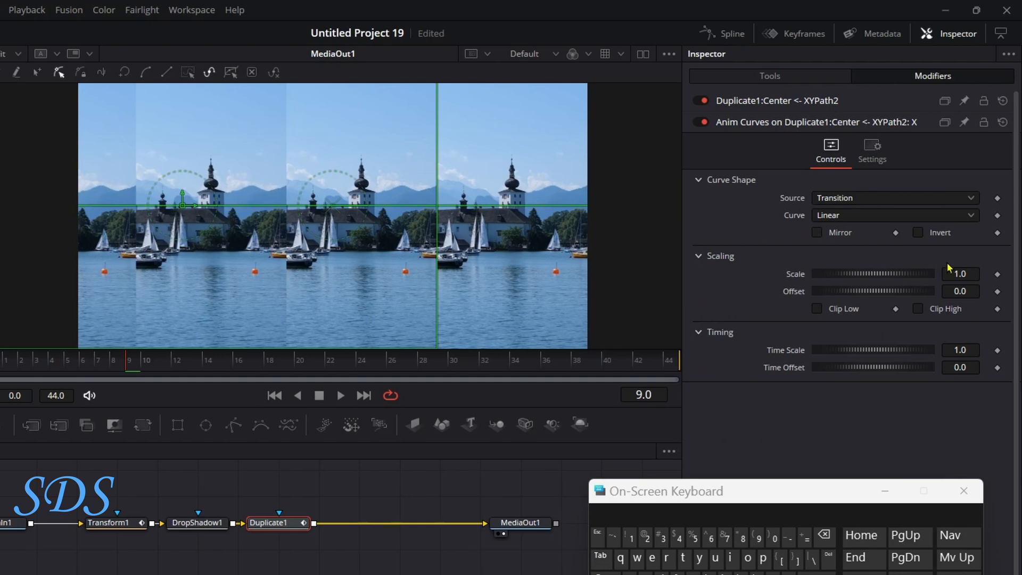
- Give Duplicate1's X anim curve a scaling offset of 0.5 and preview the motion up to frame 17
left_click(965, 292)
left_click(824, 535)
left_click(694, 537)
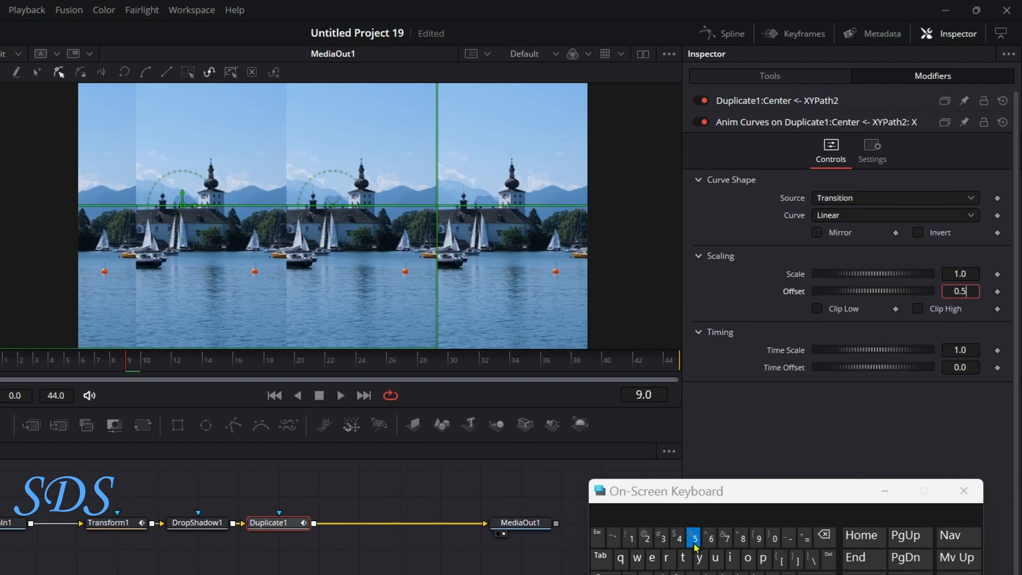
left_click(817, 573)
left_click_drag(134, 360, 249, 360)
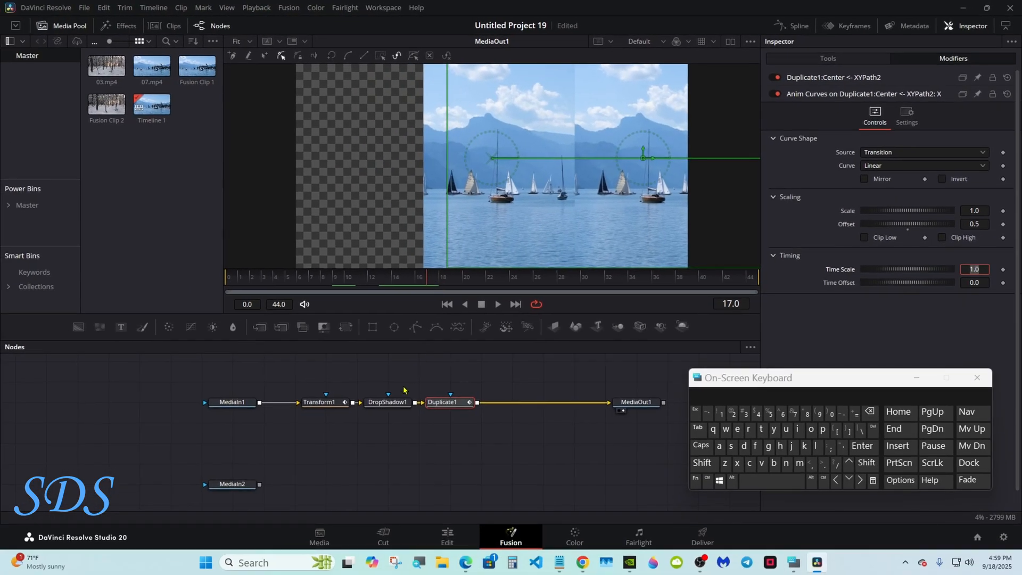
- Set the Drop Angle of DropShadow1 to 130 and check the shadow between the copies back to frame 14
left_click(398, 403)
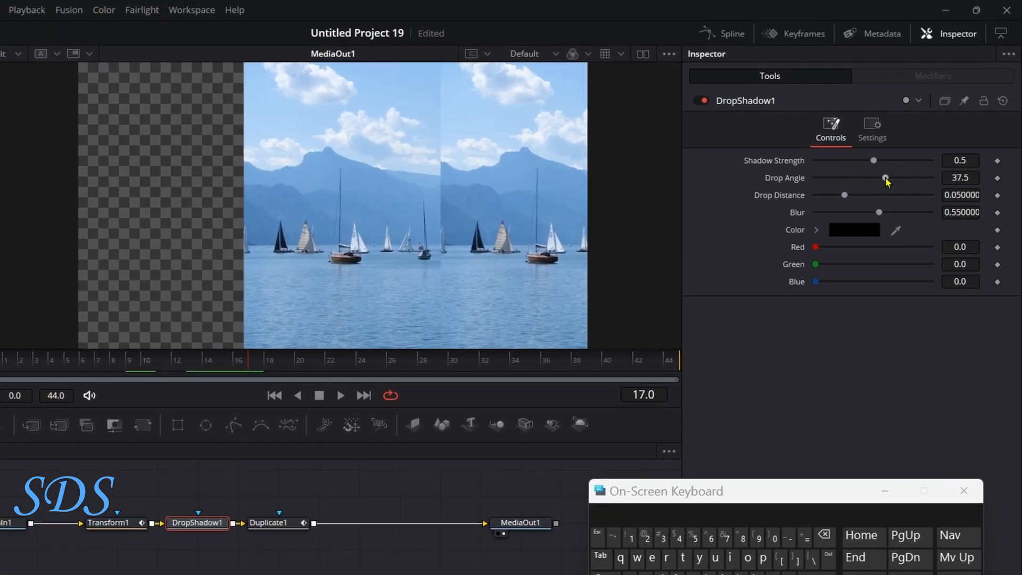
left_click_drag(886, 178, 932, 180)
left_click(972, 175)
left_click(824, 536)
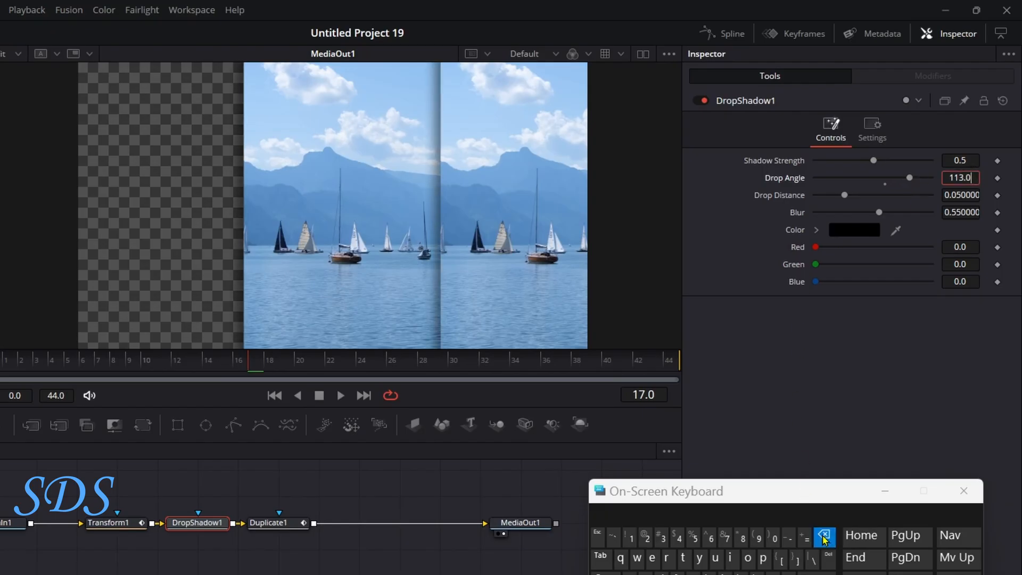
left_click(823, 535)
left_click(823, 535)
left_click(823, 535)
left_click(661, 537)
left_click(774, 537)
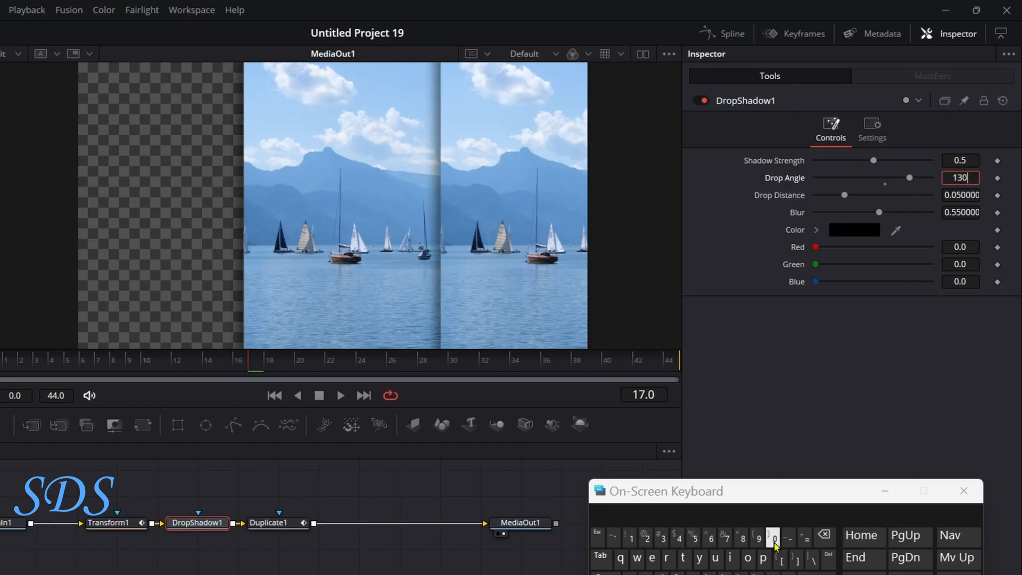
left_click(817, 573)
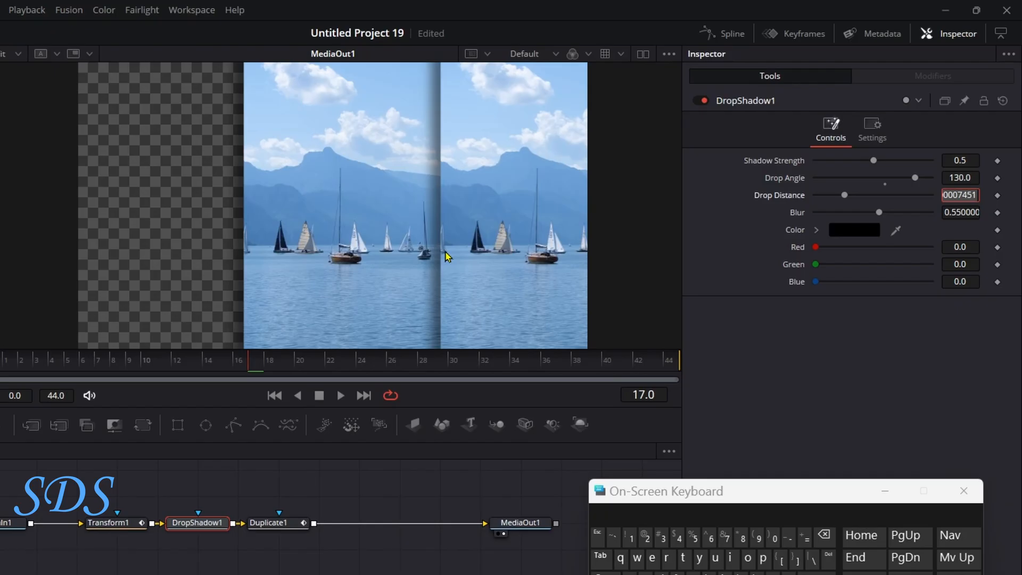
left_click_drag(245, 365, 212, 363)
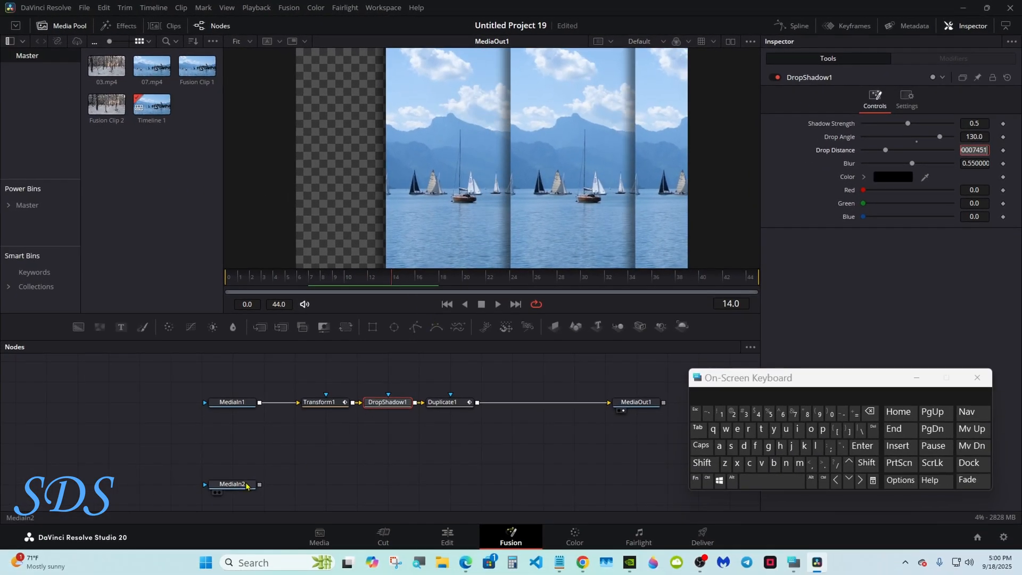
- Add a Transform node after MediaIn2 and merge its output over Duplicate1, with the Merge node placed before MediaOut1
left_click_drag(240, 484, 241, 463)
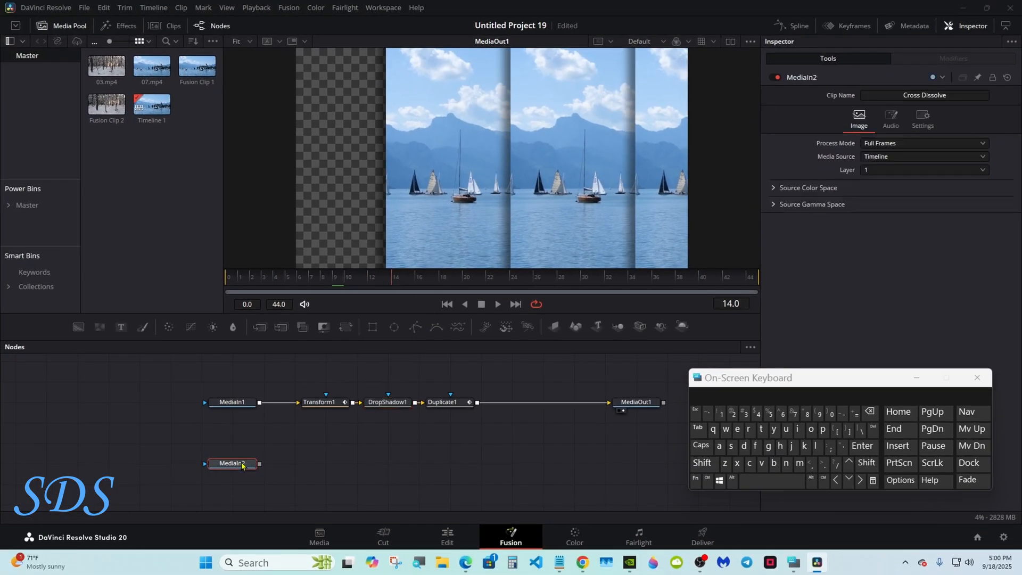
left_click(345, 326)
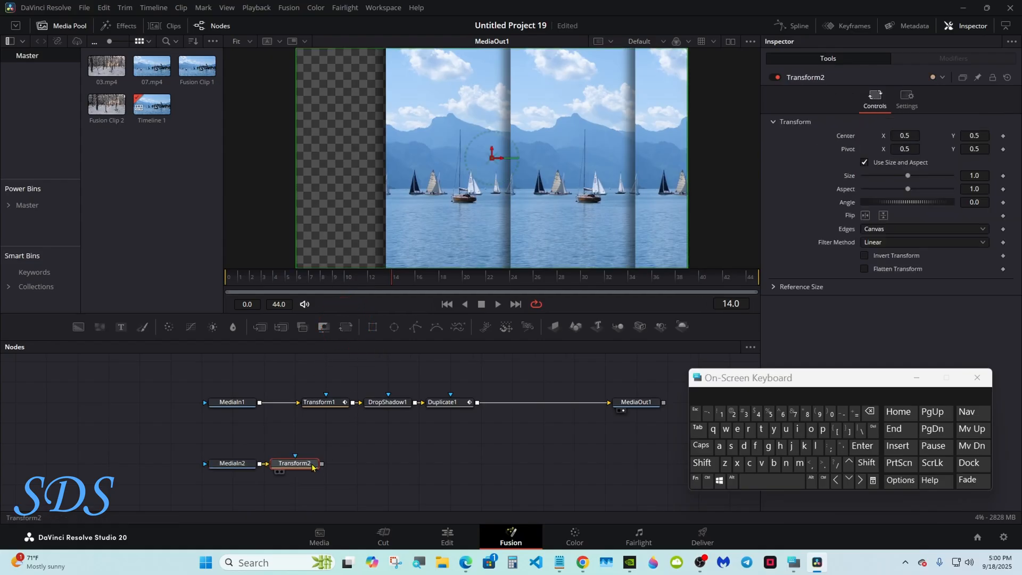
left_click_drag(295, 463, 478, 408)
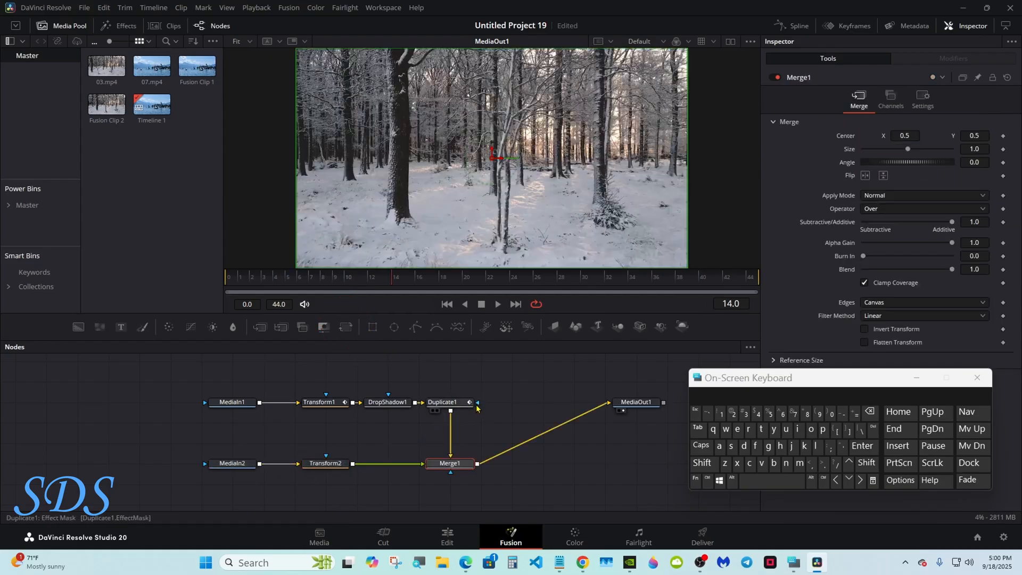
left_click_drag(473, 452, 556, 408)
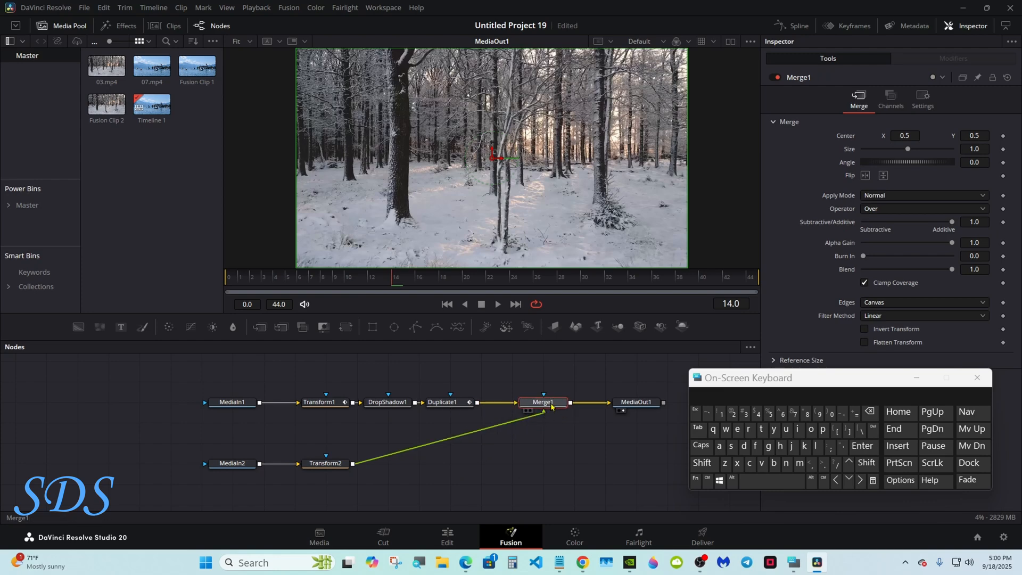
- Modify the Center of Transform2 with an XY Path and show the modifier's settings
left_click(339, 466)
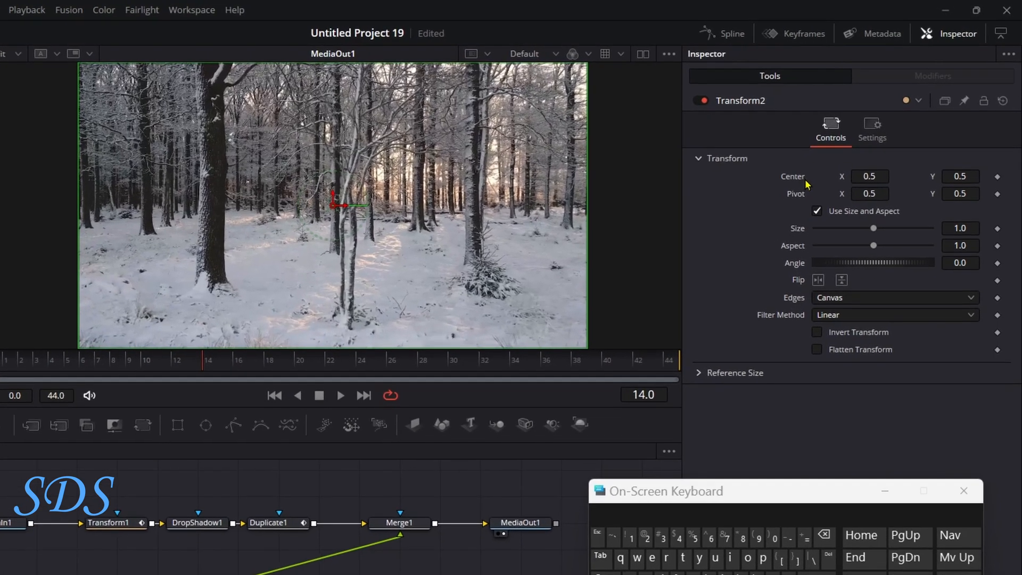
right_click(854, 142)
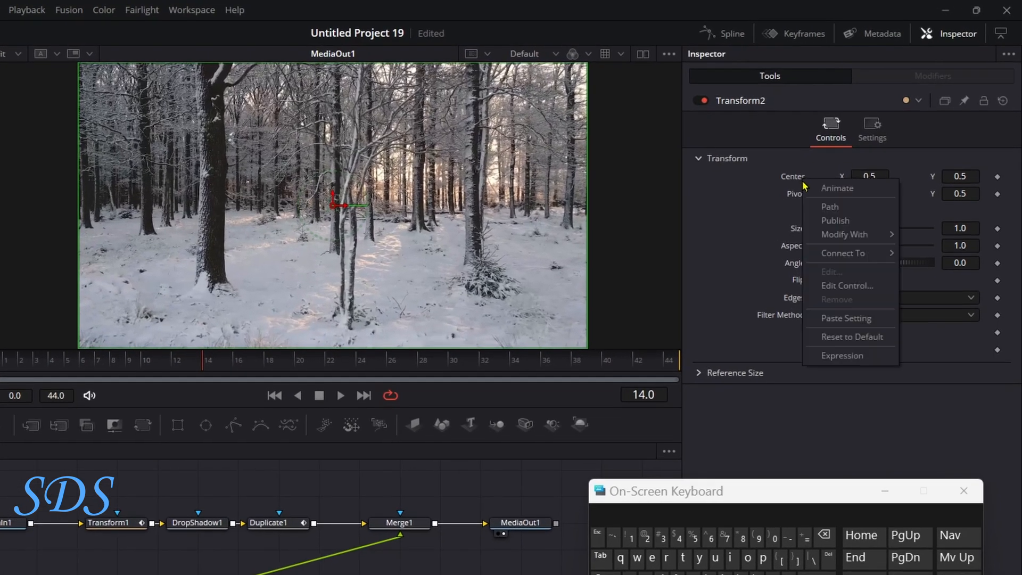
mouse_move(833, 235)
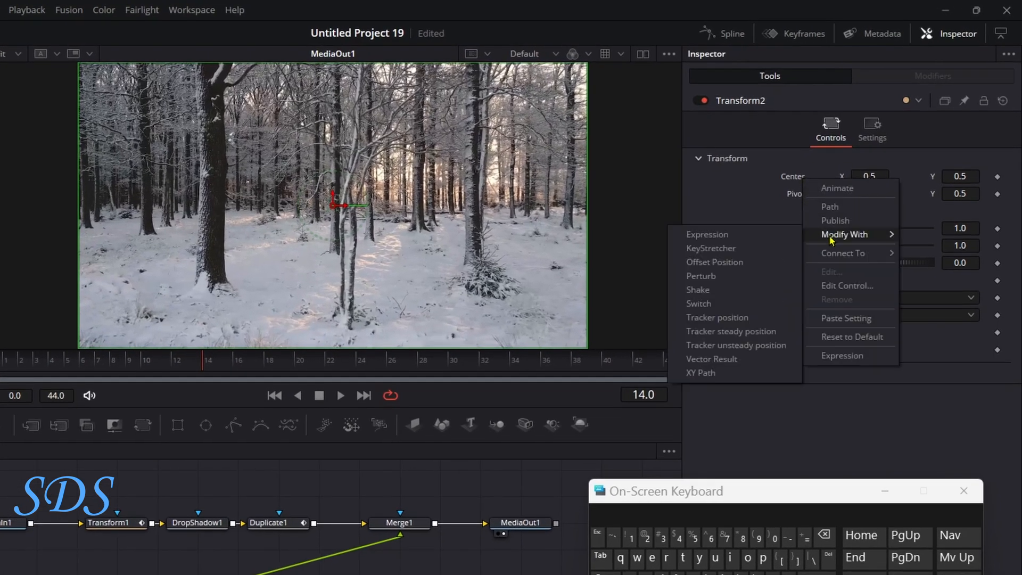
left_click(738, 376)
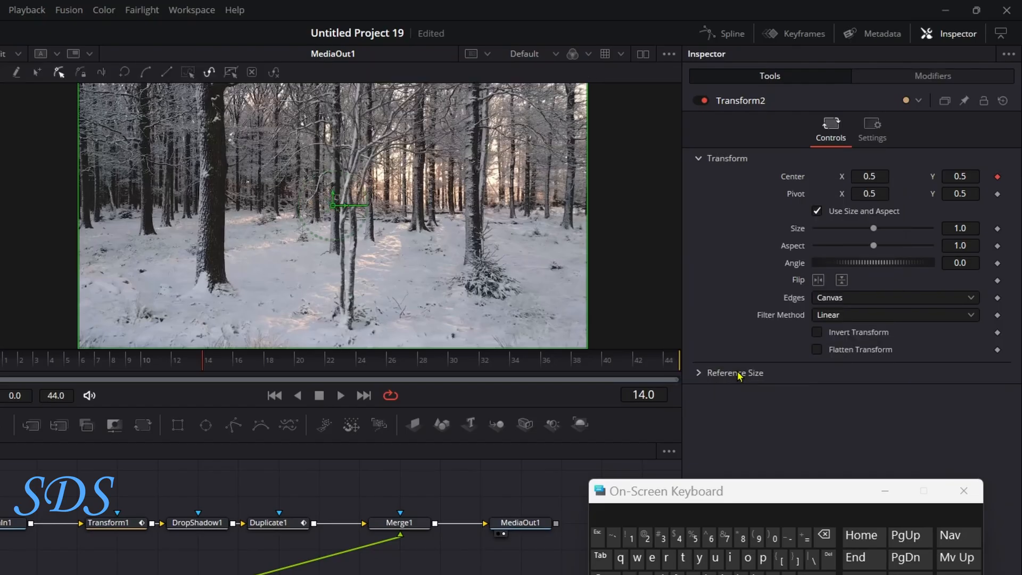
left_click(929, 78)
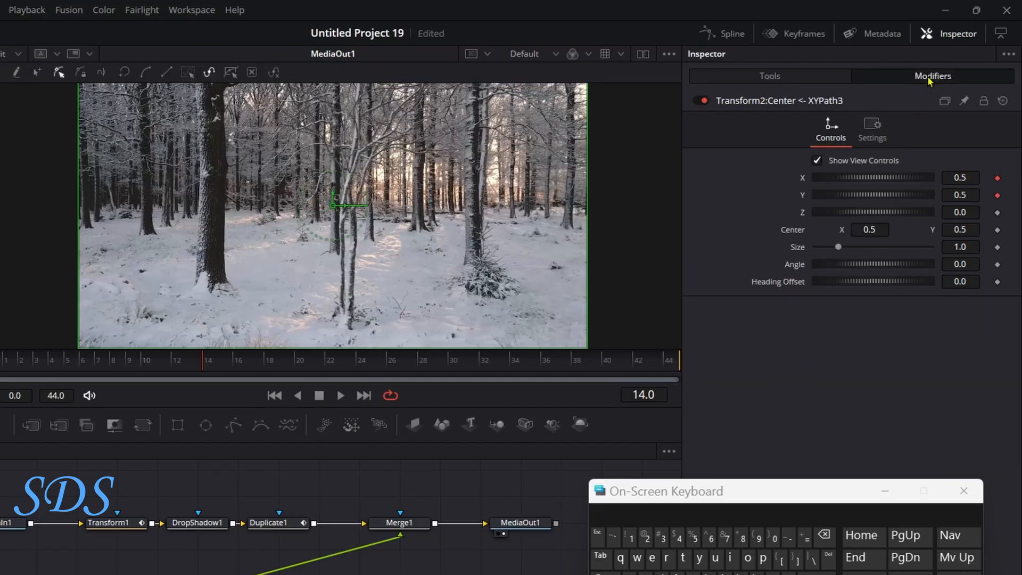
- Remove the XYPath3X and XYPath3Y animation from the X and Y values of Transform2's XY Path
right_click(802, 182)
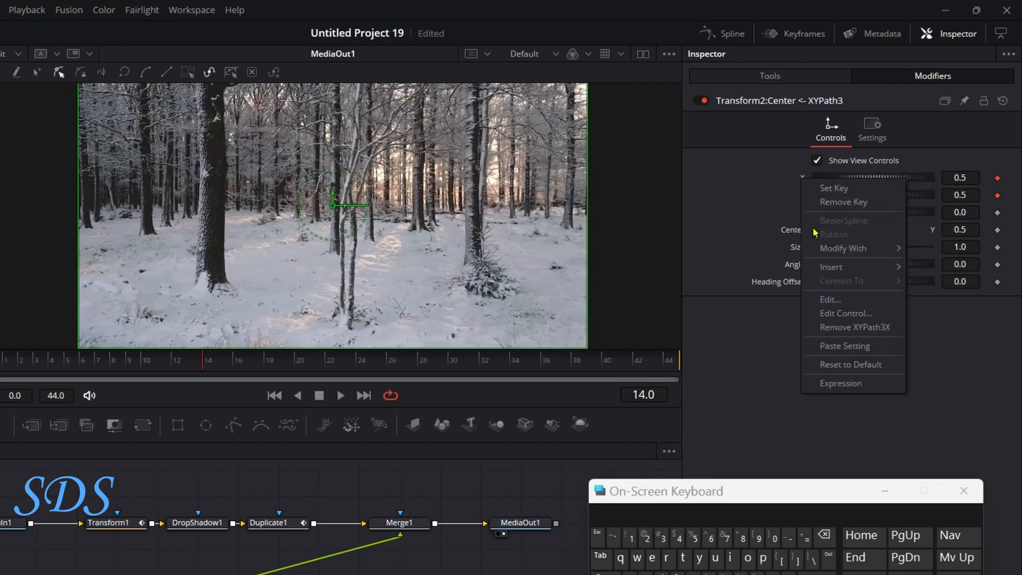
left_click(835, 329)
right_click(804, 197)
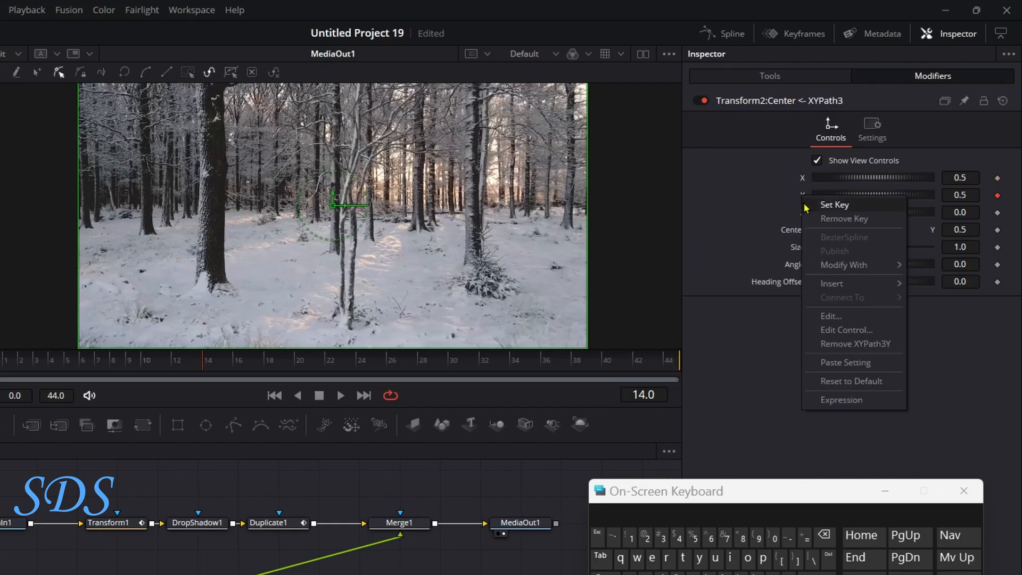
left_click(831, 347)
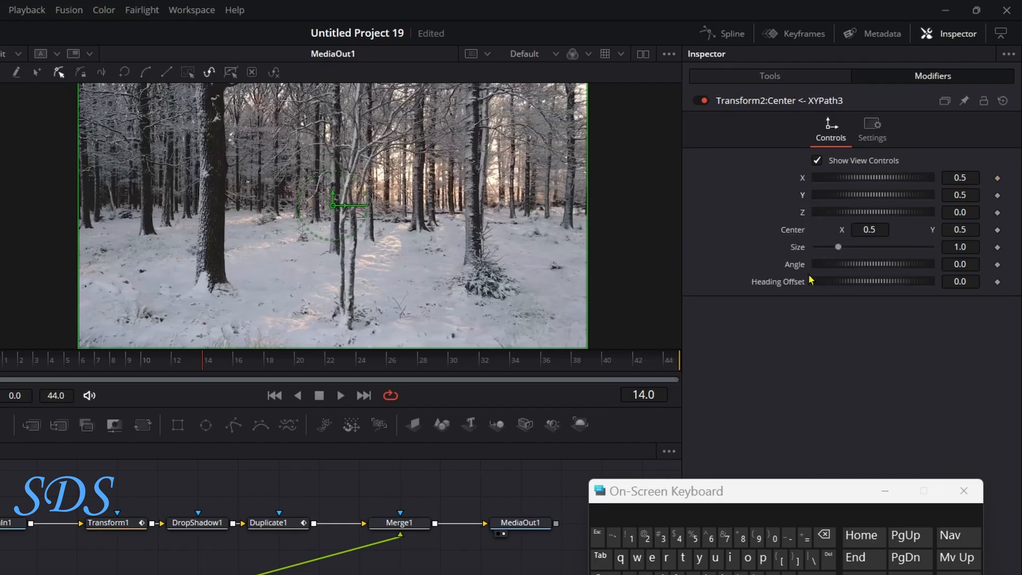
- Modify the X value of Transform2's XY Path with Anim Curves, using an Easing curve with Sine for both In and Out
right_click(804, 187)
mouse_move(843, 235)
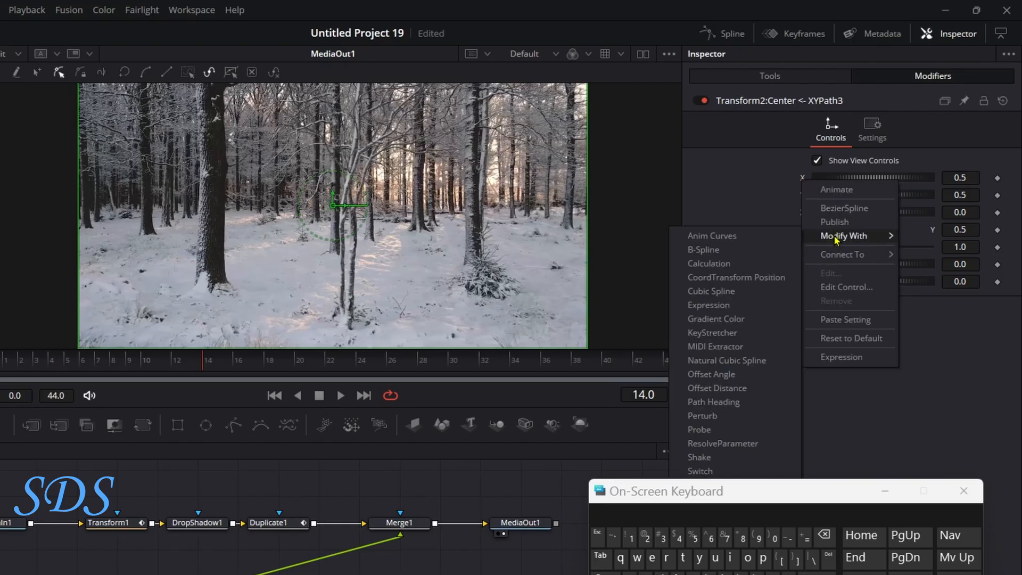
left_click(765, 235)
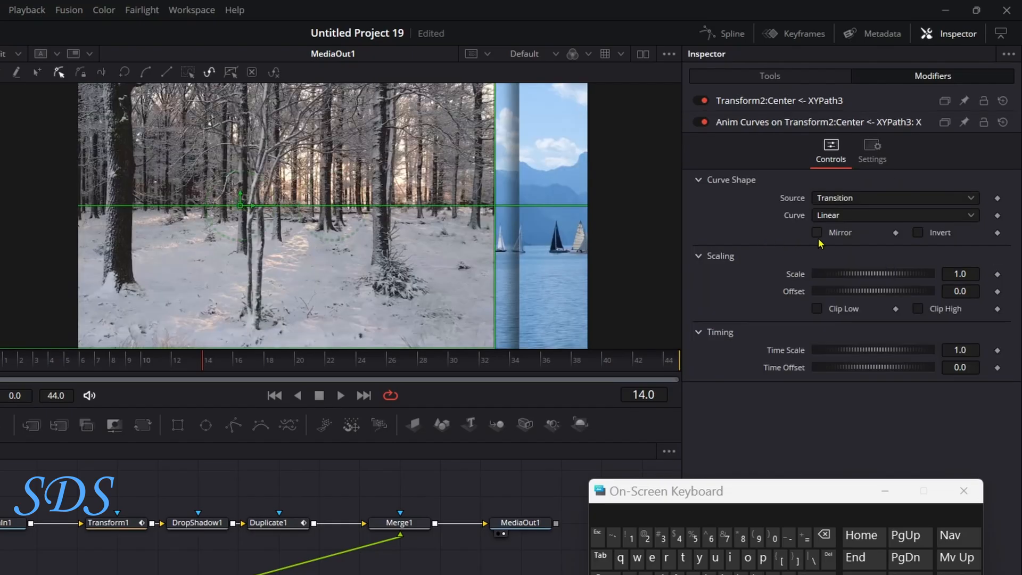
left_click(857, 216)
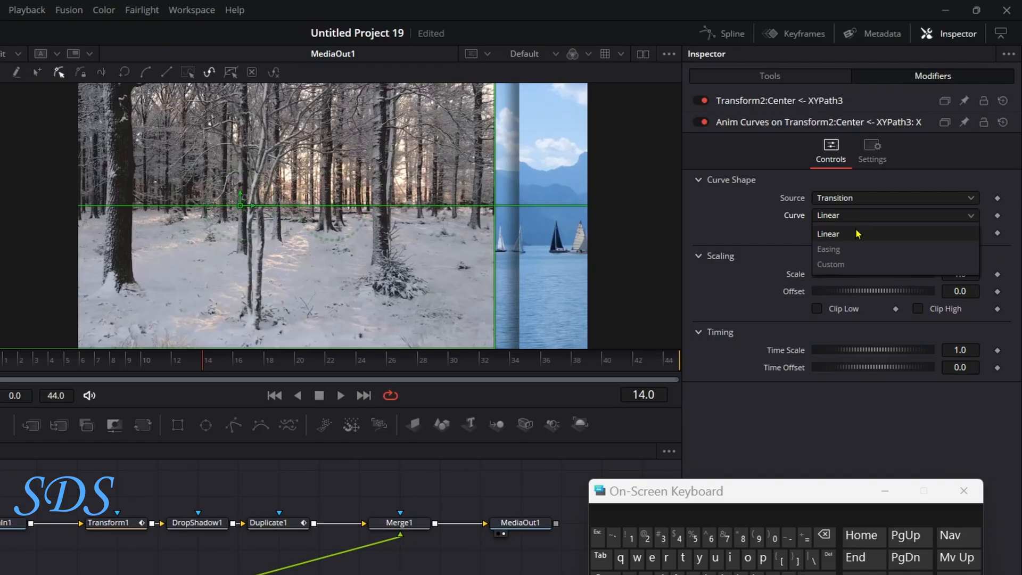
left_click(851, 249)
left_click(854, 234)
left_click(850, 268)
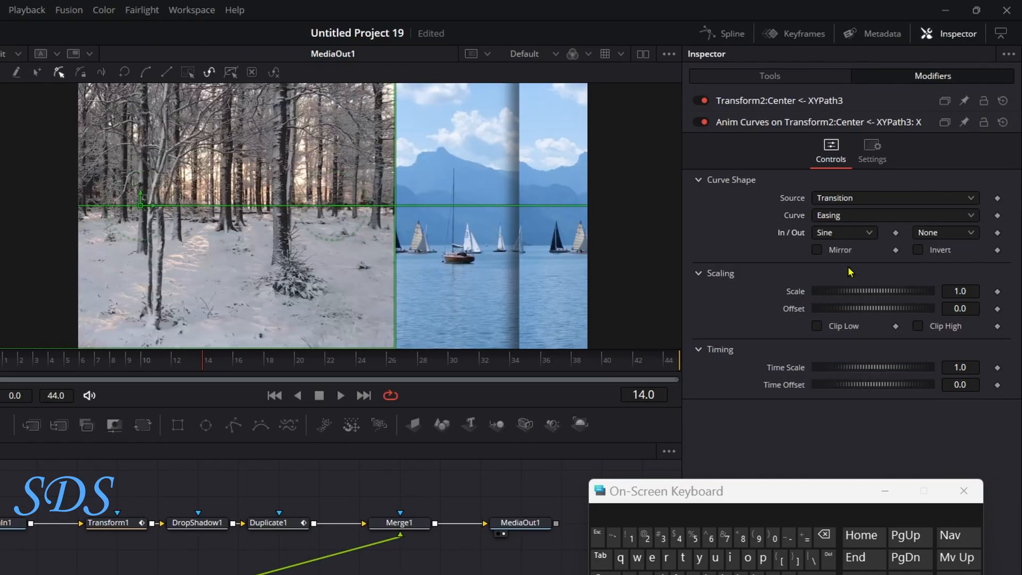
left_click(942, 233)
left_click(931, 274)
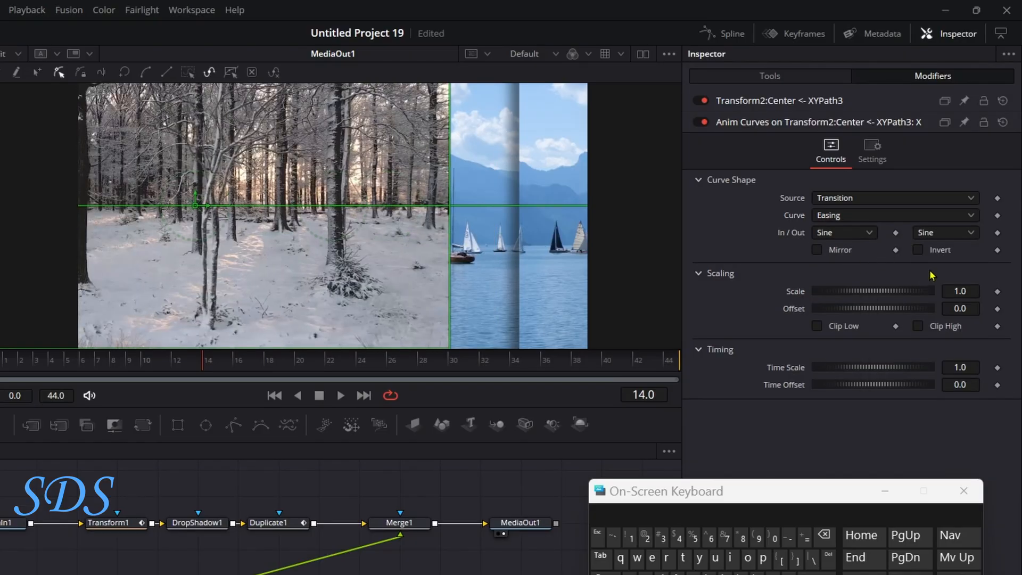
- Set the Offset of Transform2's Anim Curves to -0.5 and check the movement up to frame 21
left_click(967, 306)
key("BackSpace")
key("BackSpace")
key("BackSpace")
type("-")
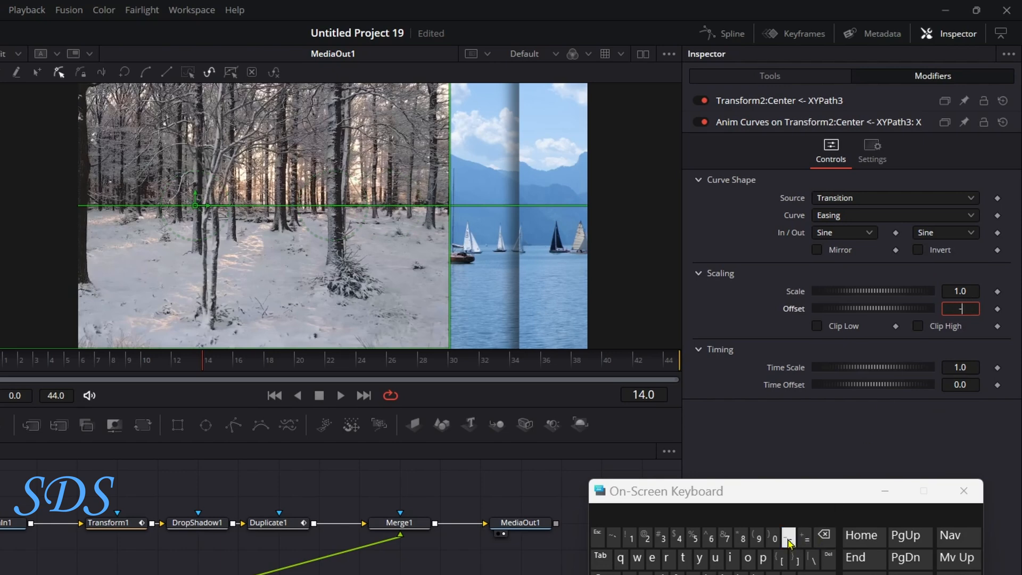
type("0.5")
key("Return")
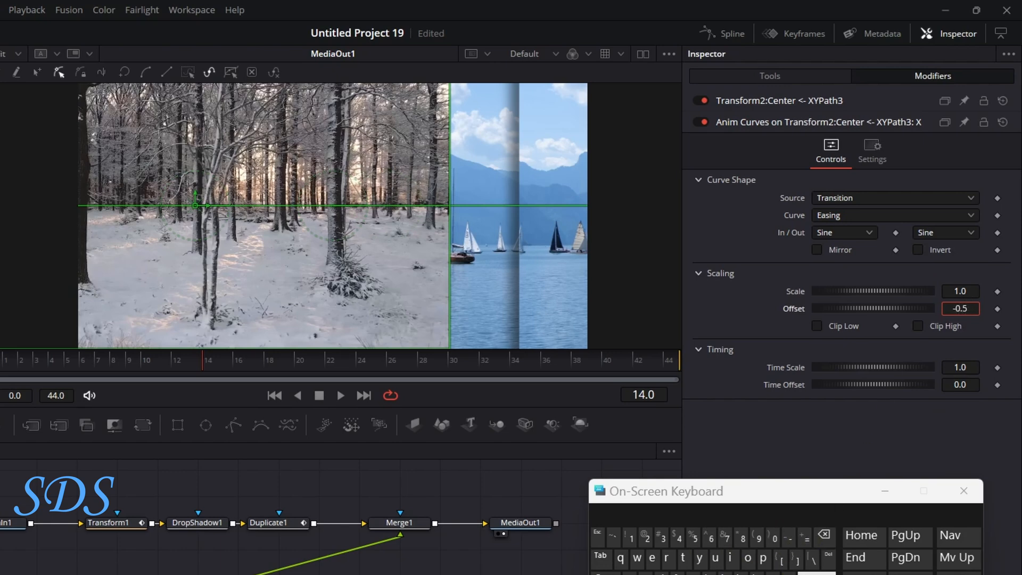
left_click_drag(225, 365, 318, 367)
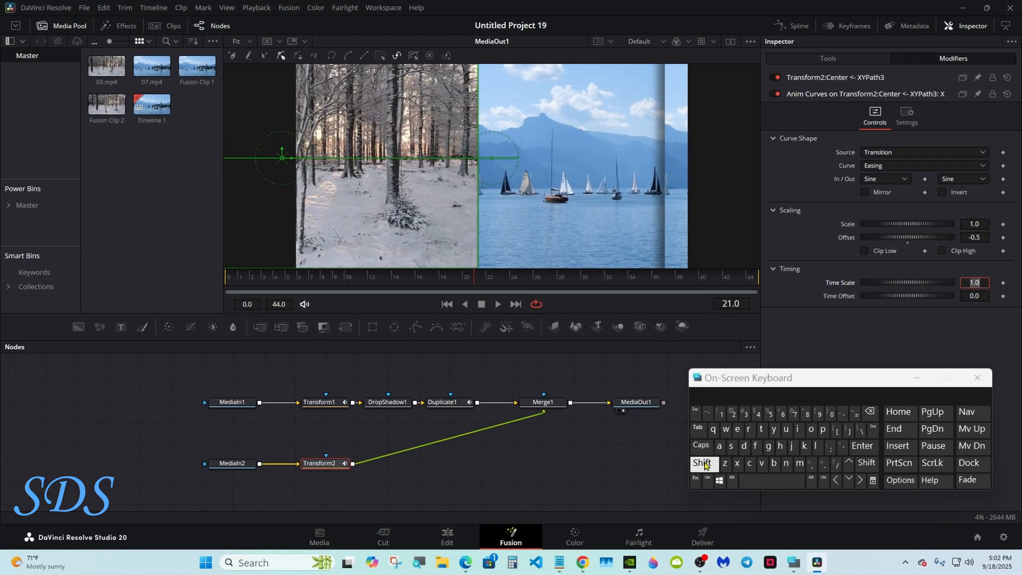
- Add a Drop Shadow node after Transform2
left_click(705, 465)
left_click(774, 481)
left_click(702, 463)
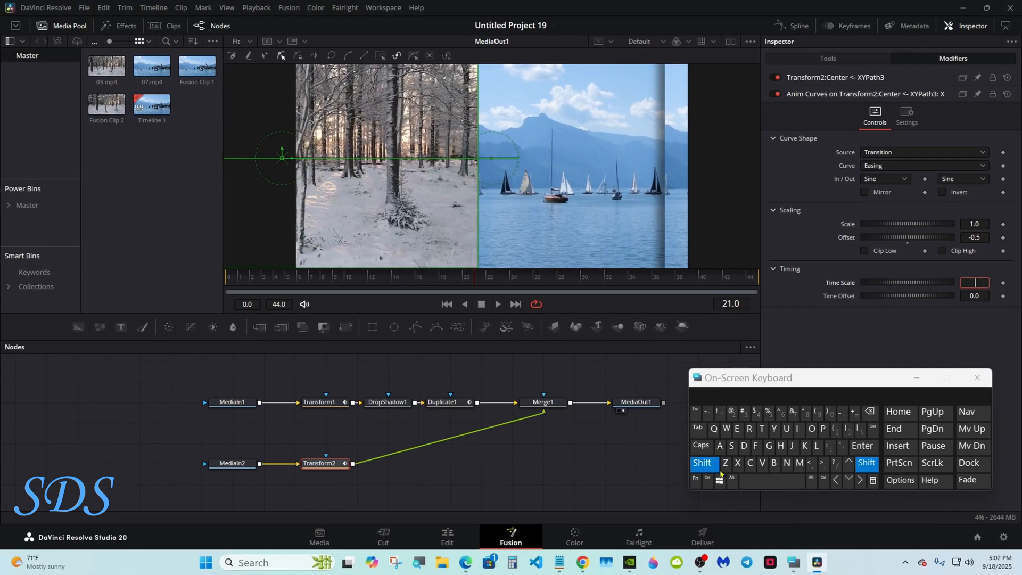
left_click(750, 480)
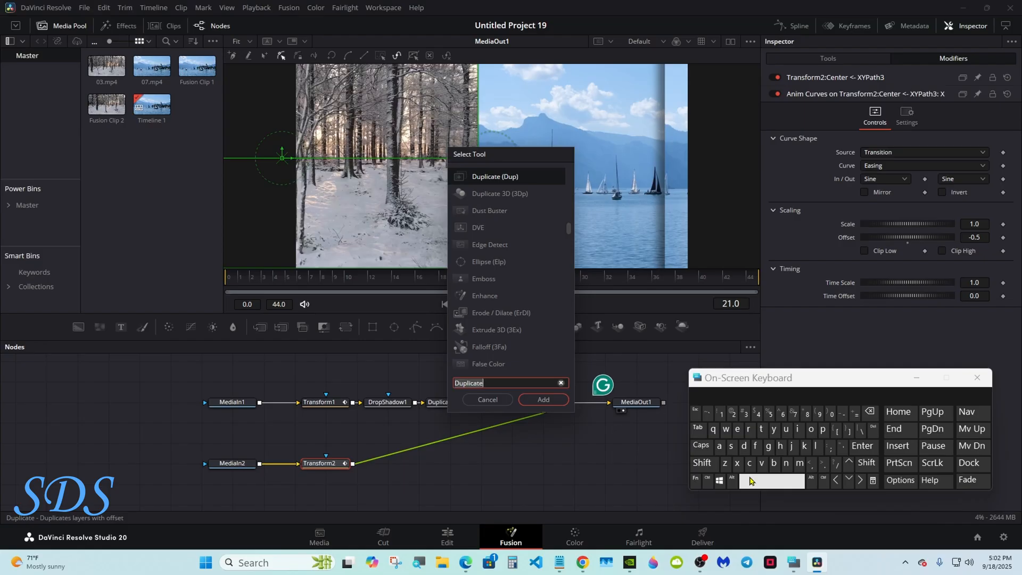
type("dro")
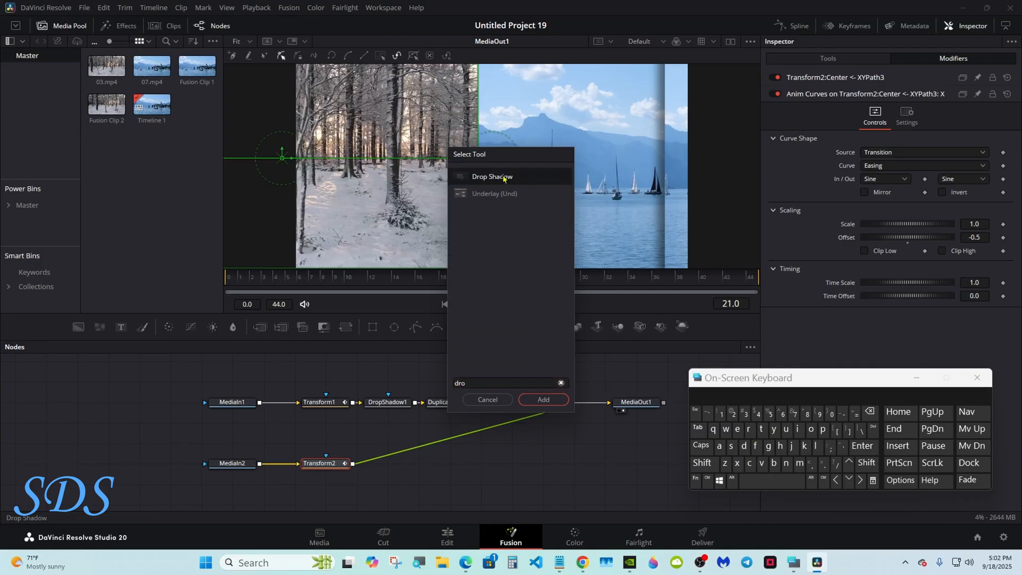
left_click(543, 399)
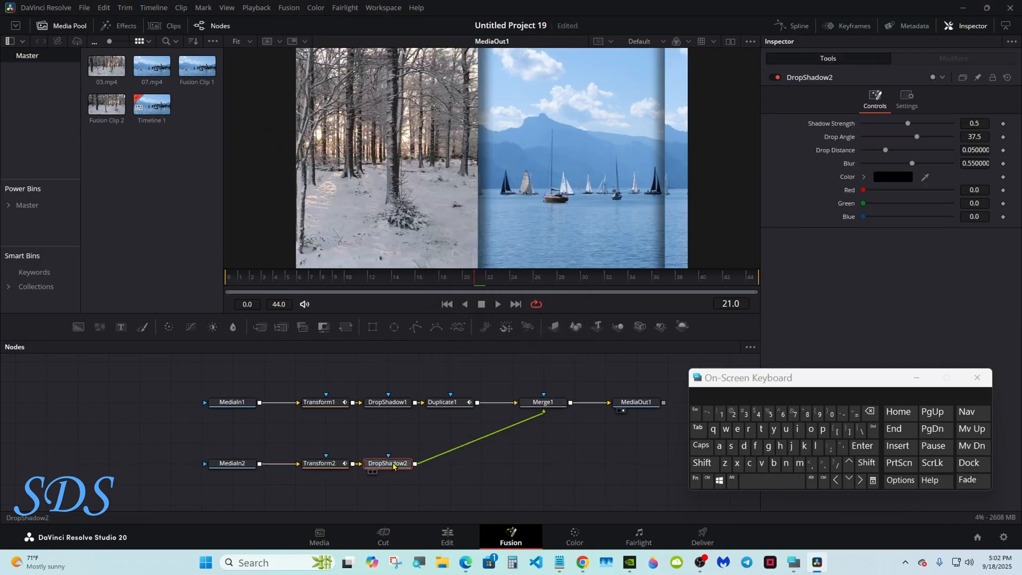
- Add a Duplicate node between DropShadow2 and Merge1
left_click(704, 463)
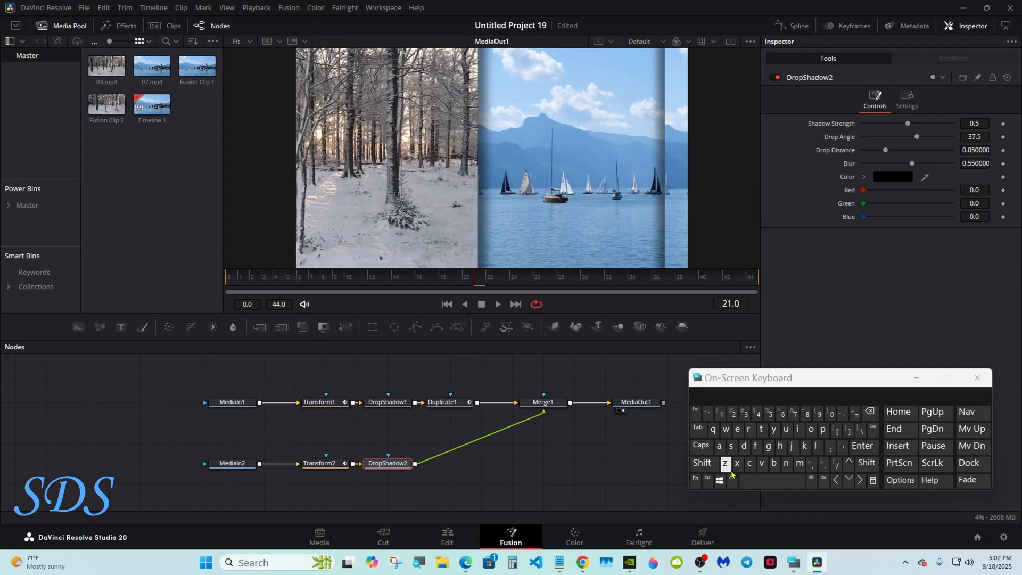
left_click(760, 480)
type("dupl")
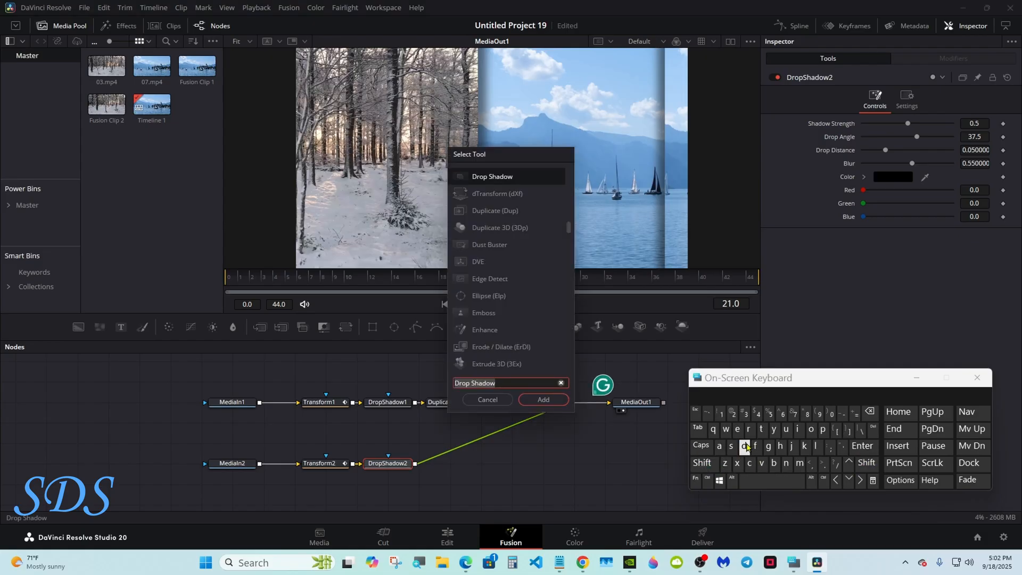
left_click(495, 177)
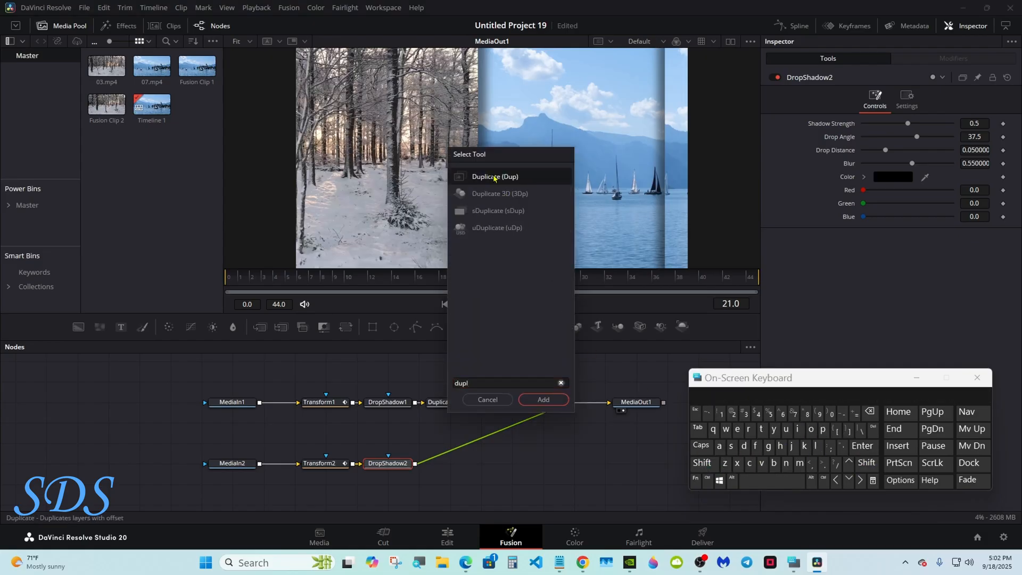
left_click(536, 403)
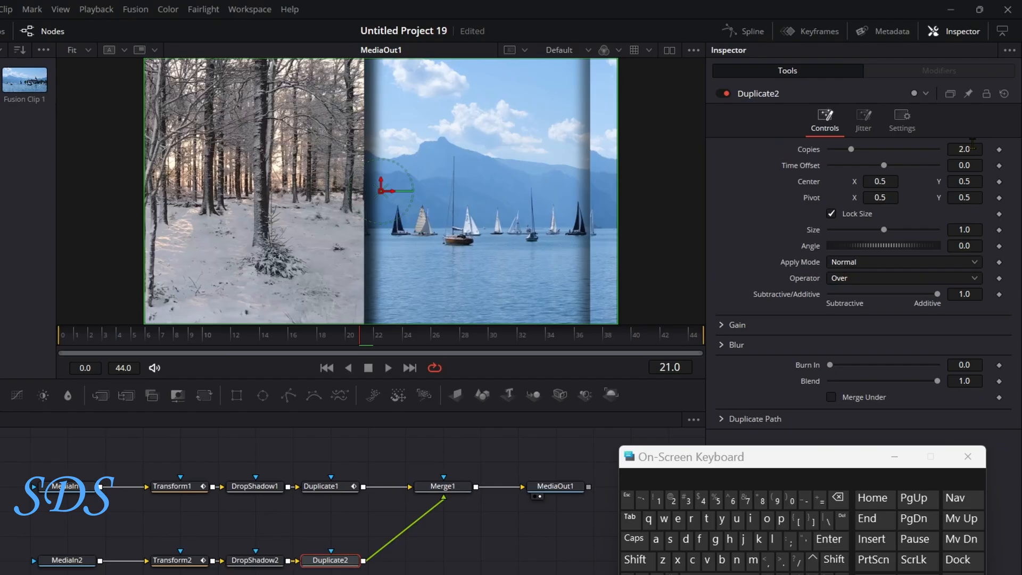
- Set the number of Copies in Duplicate2 to 4
left_click(972, 146)
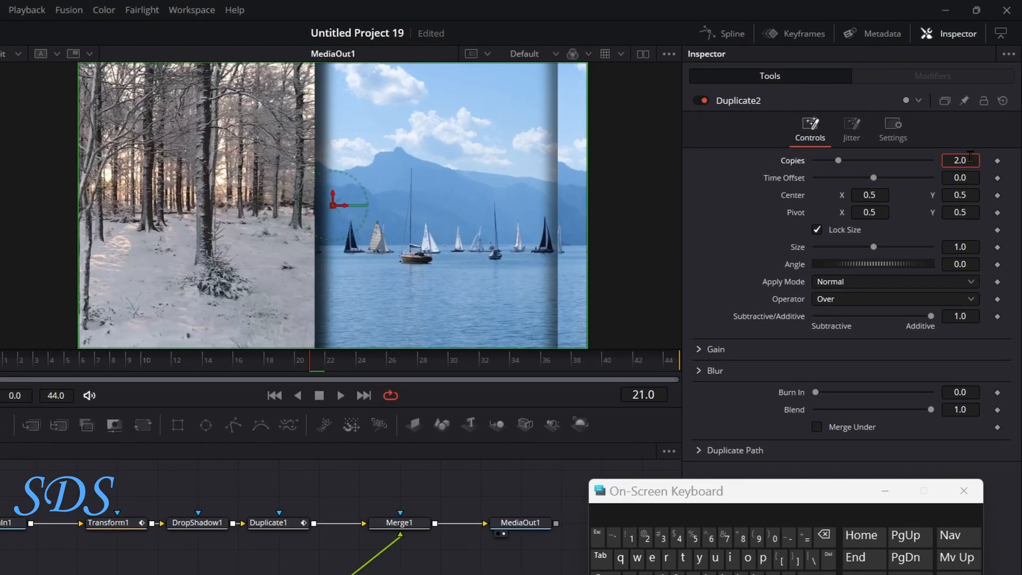
left_click(823, 534)
left_click(823, 535)
left_click(823, 535)
left_click(678, 537)
left_click(819, 573)
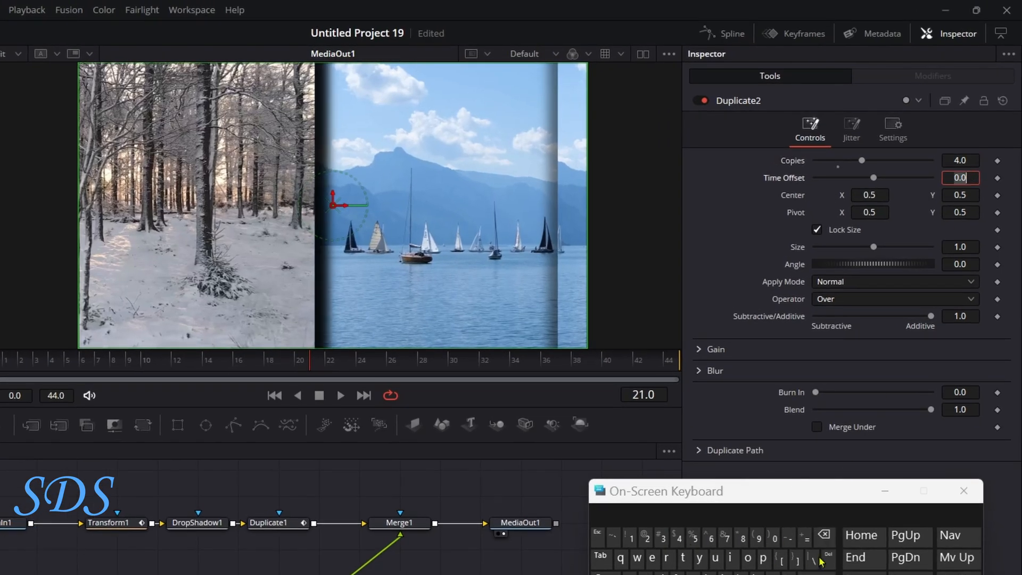
- Modify the Center of Duplicate2 with an XY Path and show the modifier's settings
right_click(798, 201)
mouse_move(828, 255)
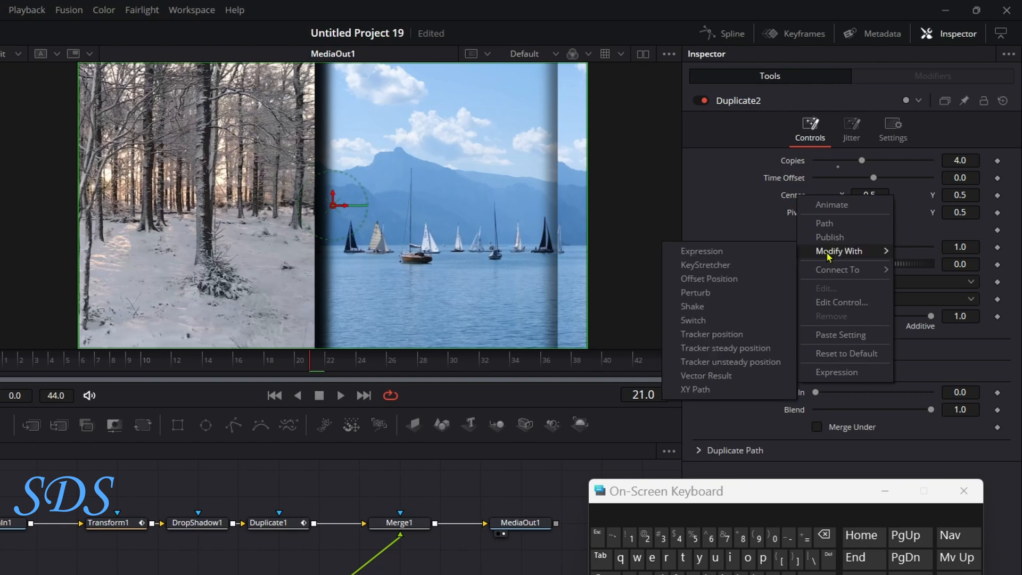
left_click(733, 391)
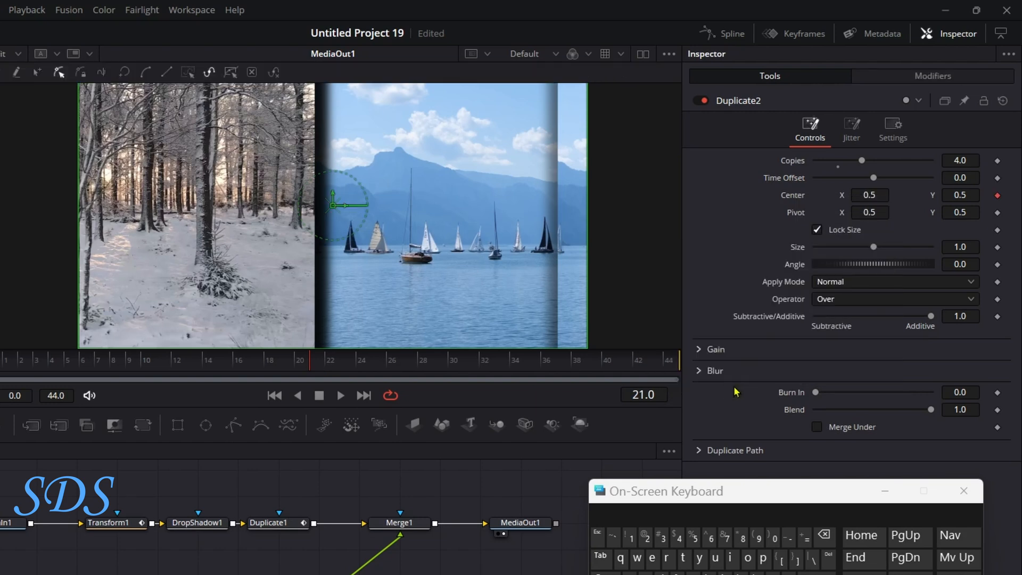
left_click(929, 80)
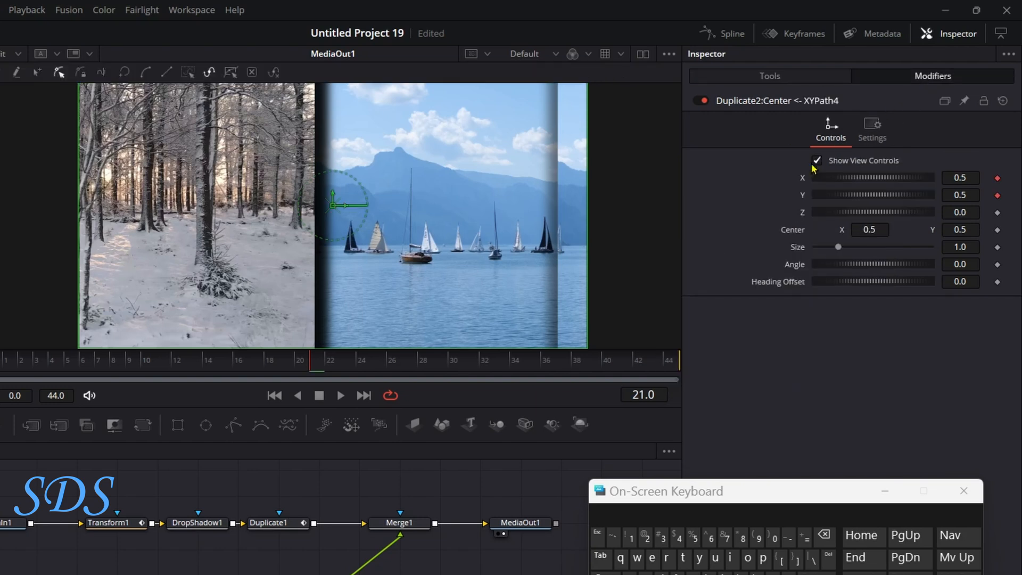
- Remove the XYPath4X and XYPath4Y animation from the X and Y values of Duplicate2's XY Path
right_click(804, 183)
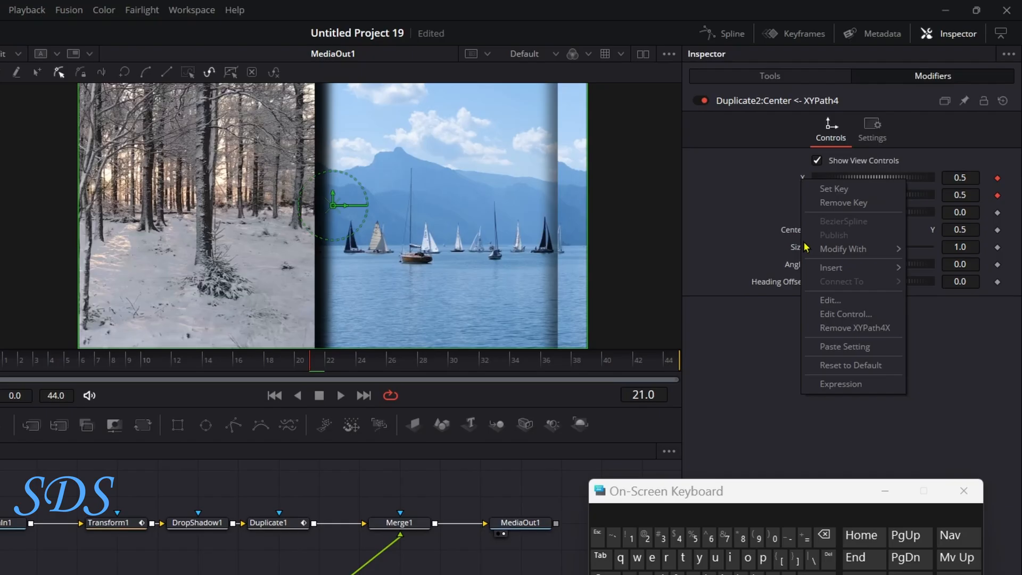
left_click(828, 330)
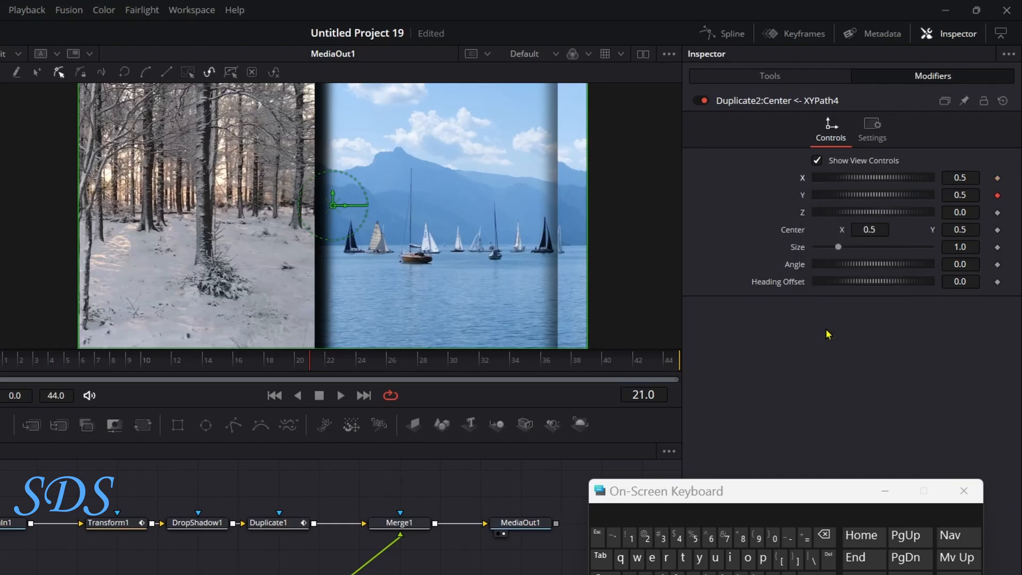
right_click(804, 199)
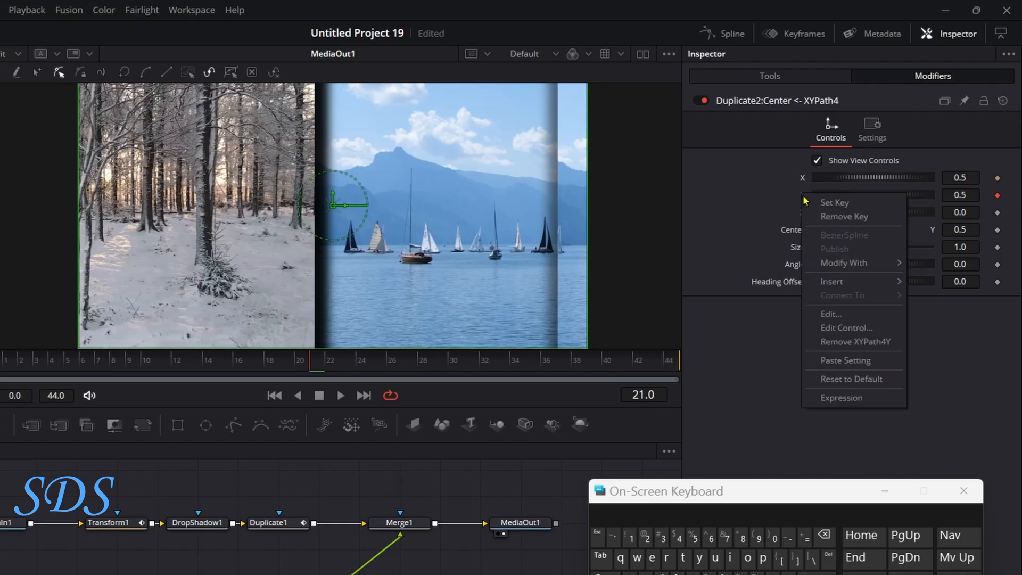
left_click(836, 343)
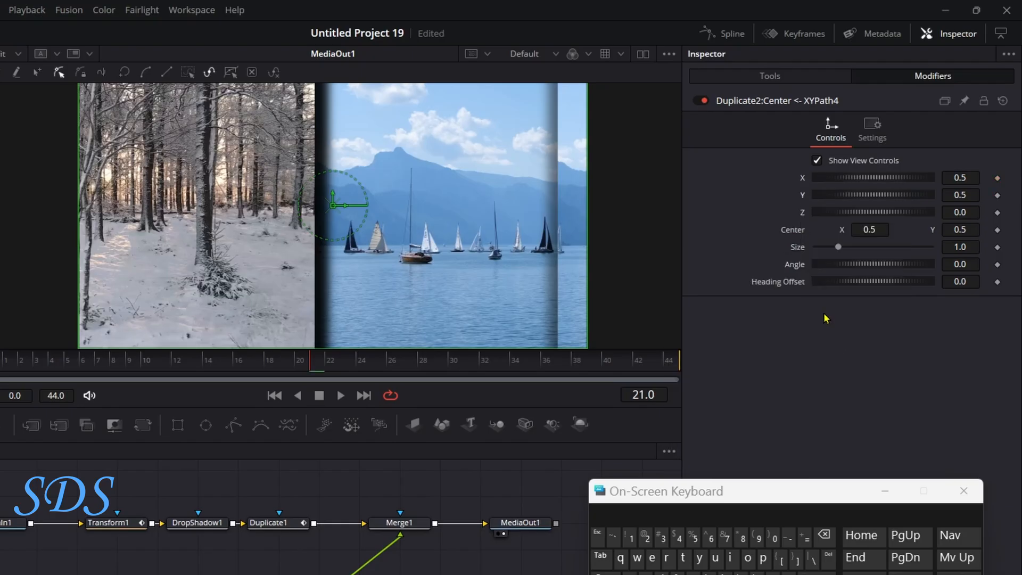
- Modify the X value of Duplicate2's XY Path with Anim Curves and set the curve's Offset to -0.5
right_click(802, 181)
mouse_move(817, 239)
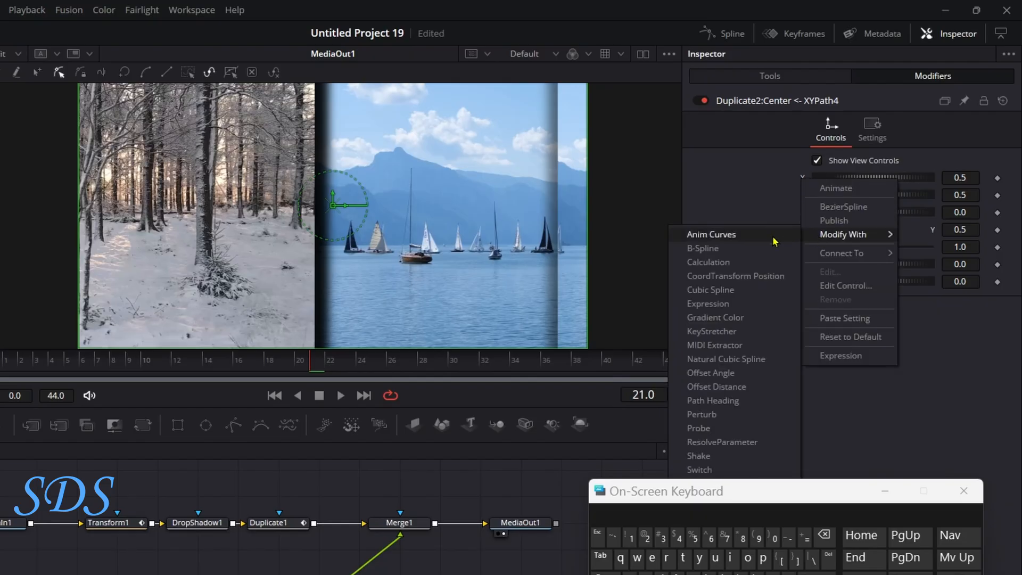
left_click(711, 234)
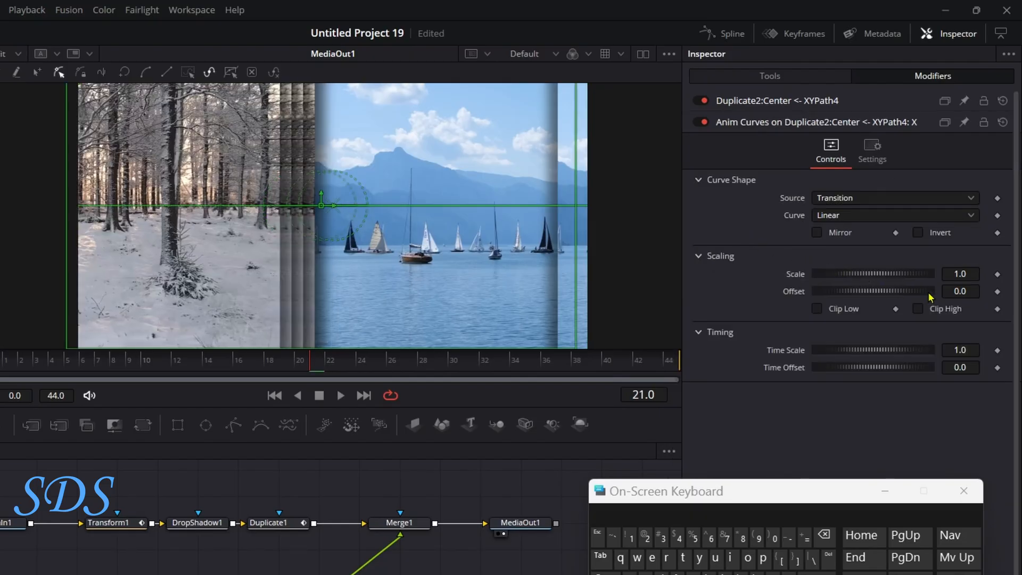
left_click(977, 292)
left_click(826, 537)
left_click(826, 537)
left_click(826, 538)
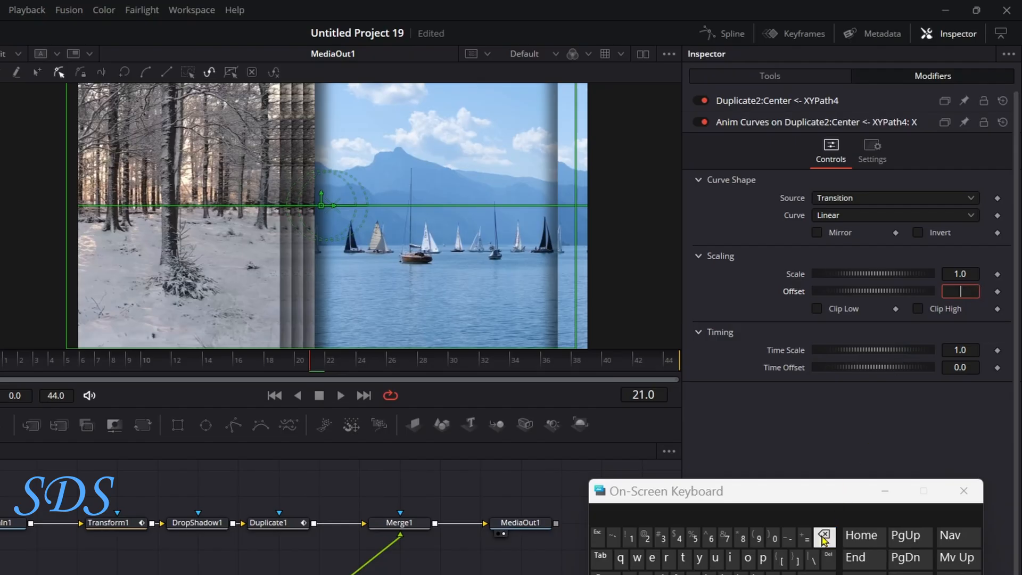
left_click(789, 538)
left_click(774, 538)
type(".")
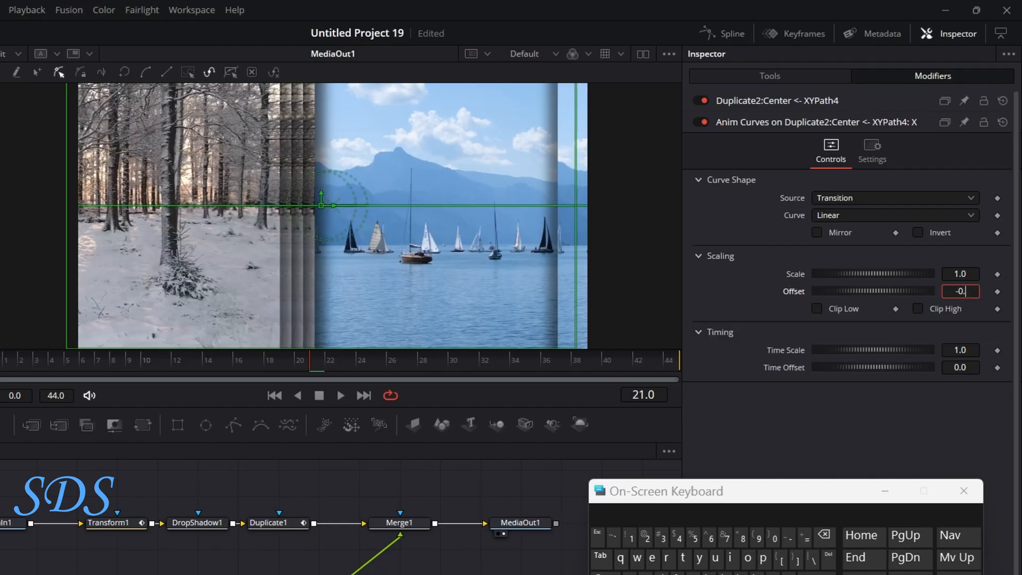
left_click(694, 539)
left_click(817, 573)
- Scrub through the finished transition and inspect the copies and their shadows at frames 24 and 17, leaving all nodes deselected
left_click_drag(34, 362, 406, 360)
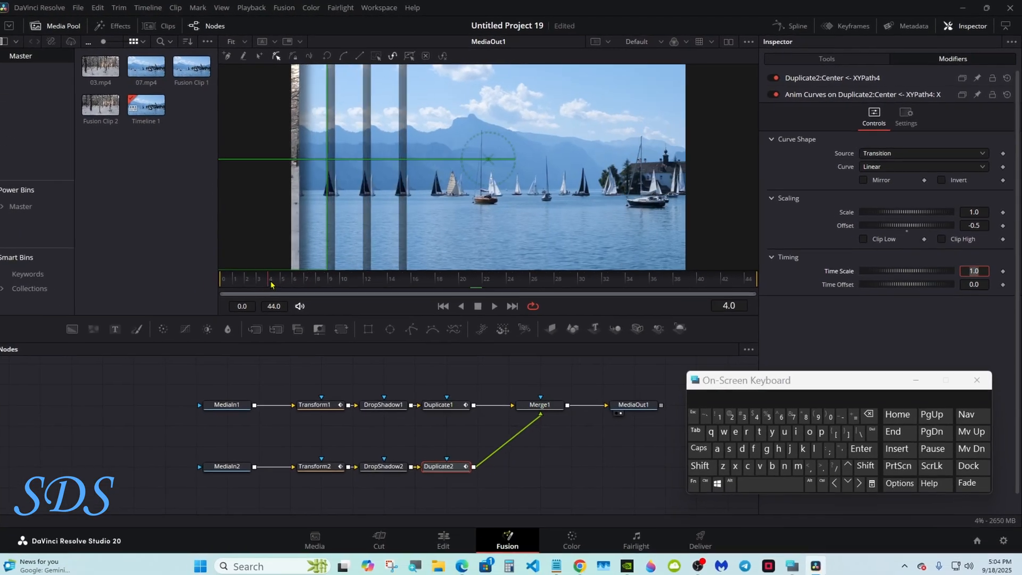
left_click_drag(549, 276, 518, 270)
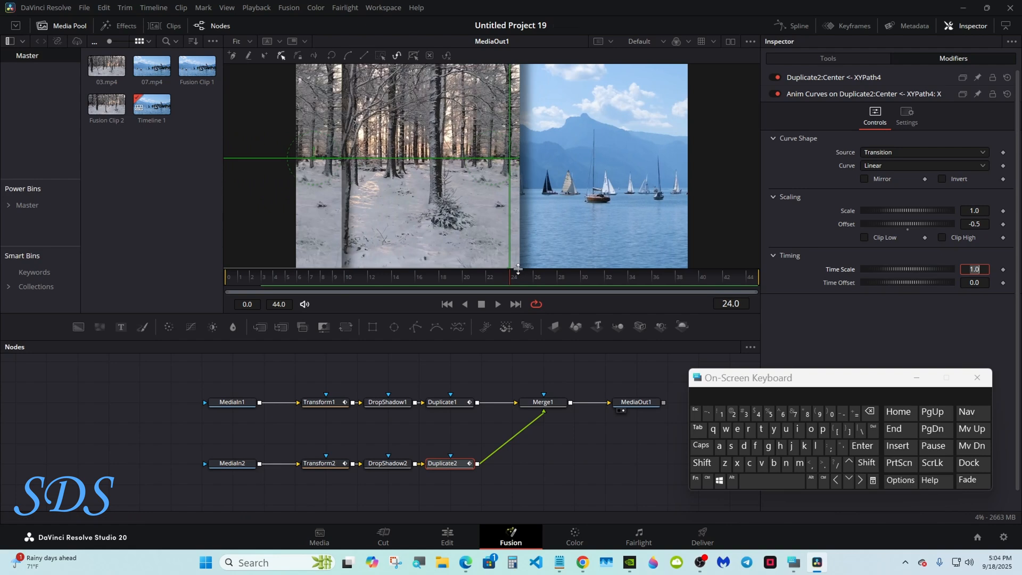
left_click(520, 362)
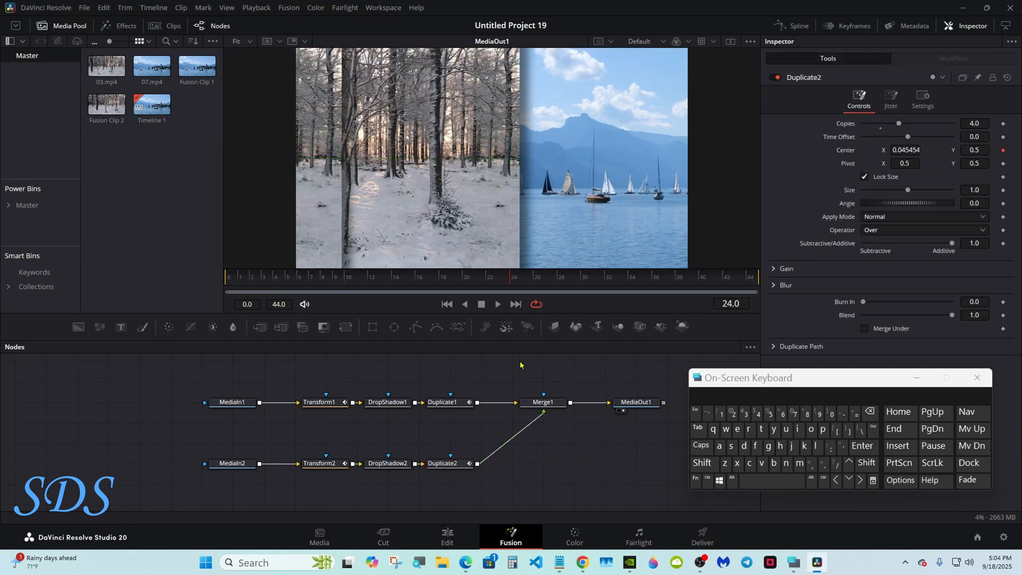
mouse_move(428, 276)
left_mouse_down()
mouse_move(299, 273)
mouse_move(636, 263)
mouse_move(429, 268)
left_mouse_up()
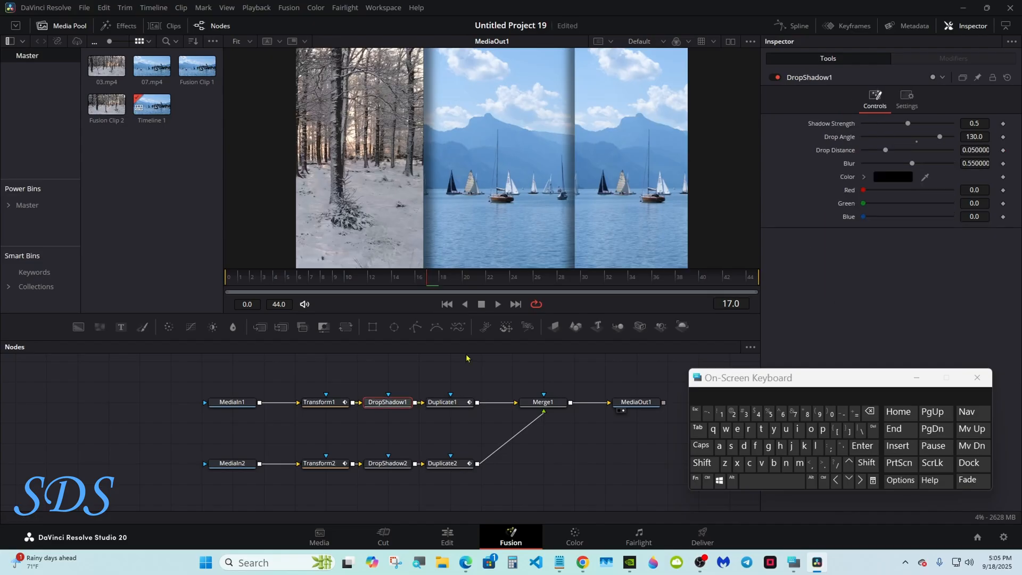
left_click_drag(716, 378, 717, 428)
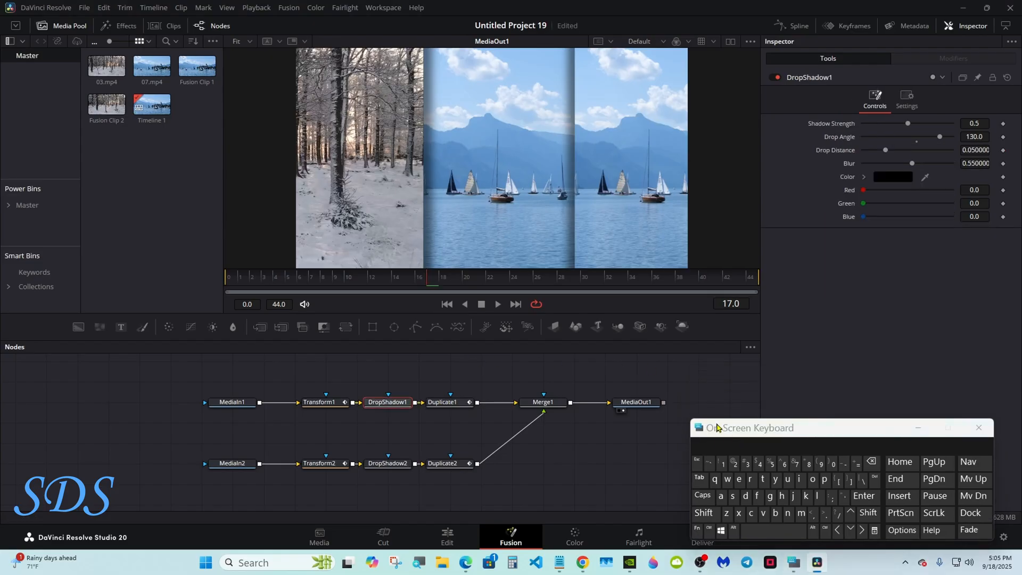
left_click(547, 437)
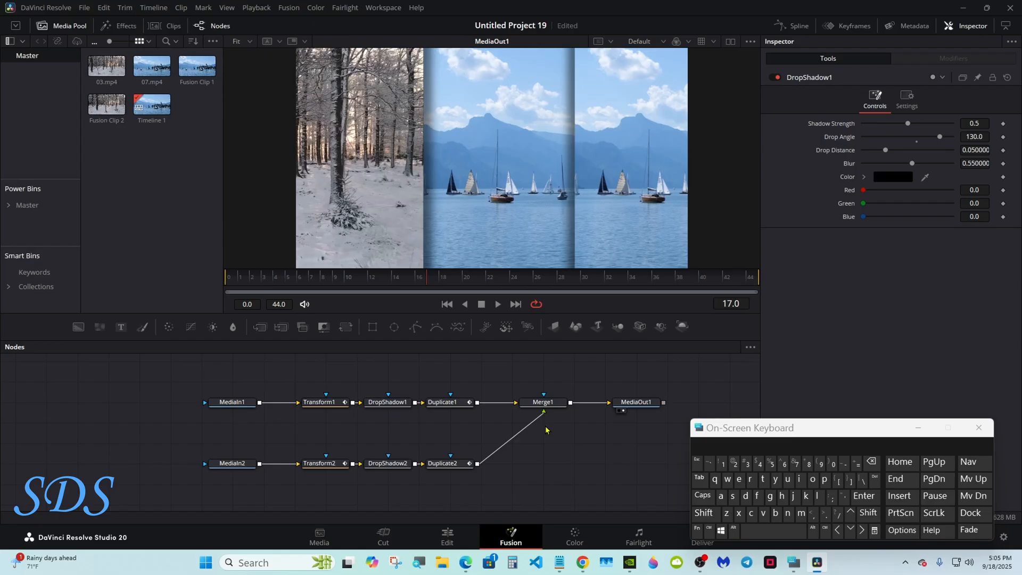
- Pin the main settings of Duplicate1 and Duplicate2 so both are shown together
left_click_drag(725, 426, 529, 440)
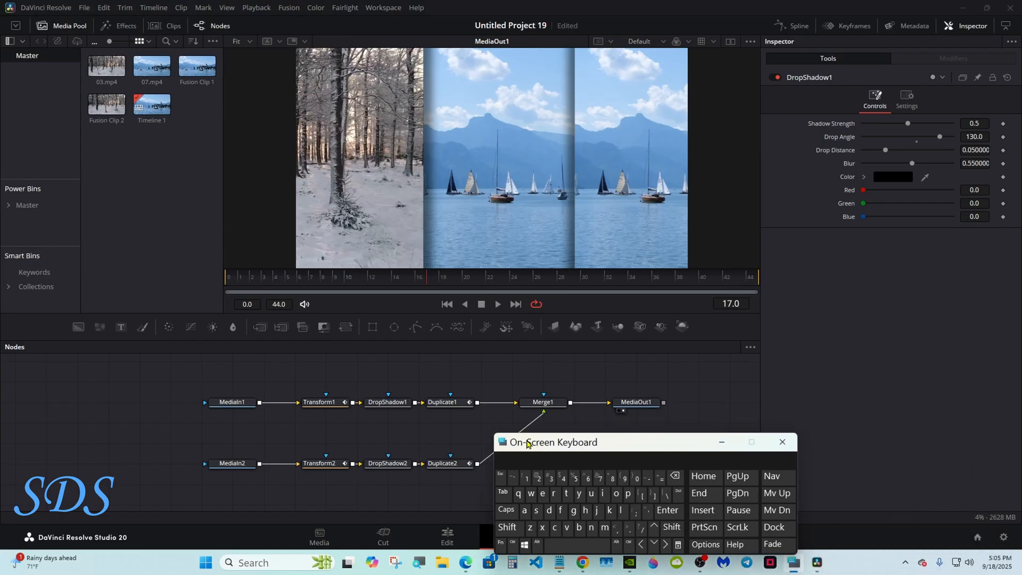
left_click(448, 404)
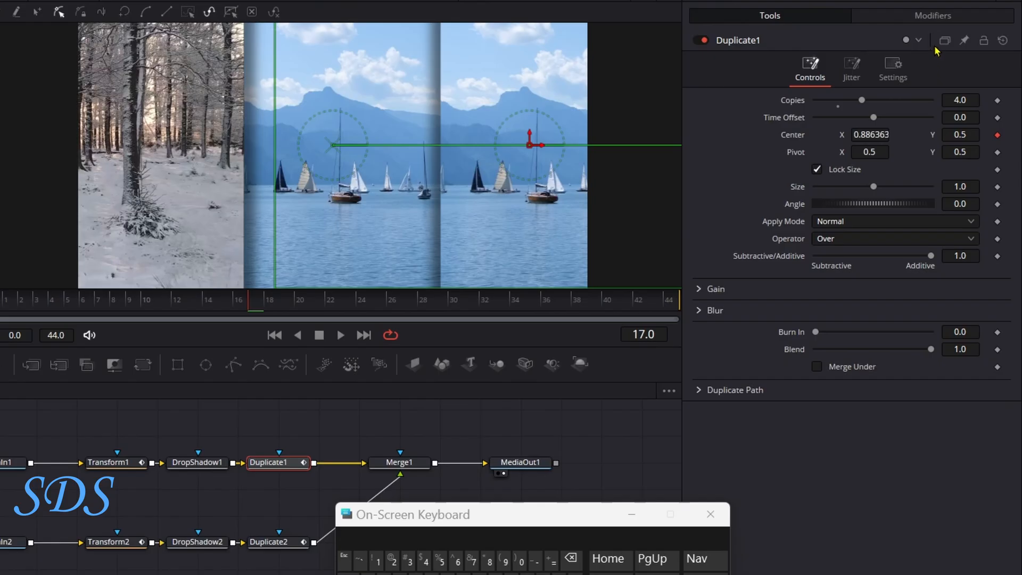
left_click(933, 22)
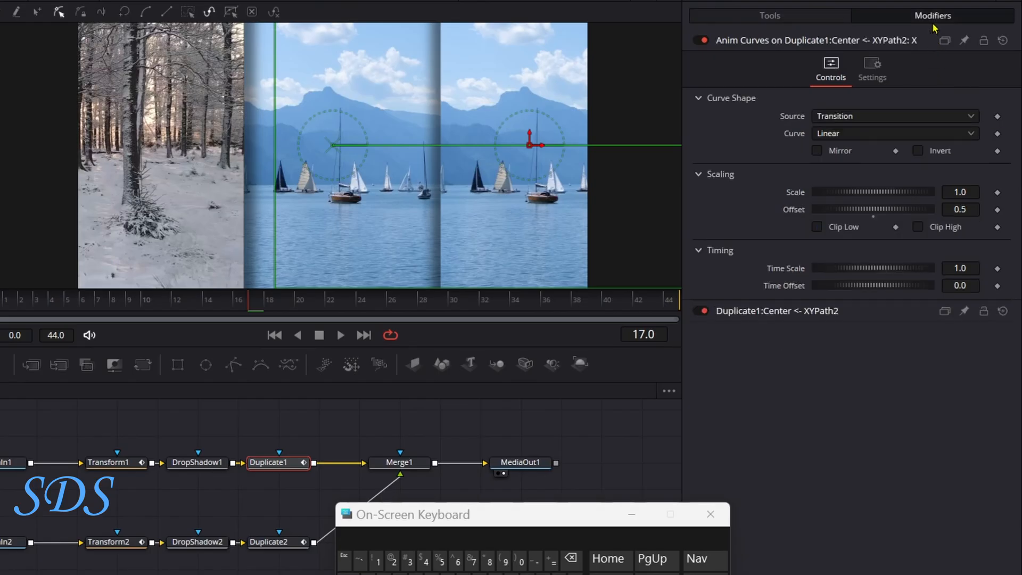
left_click(806, 17)
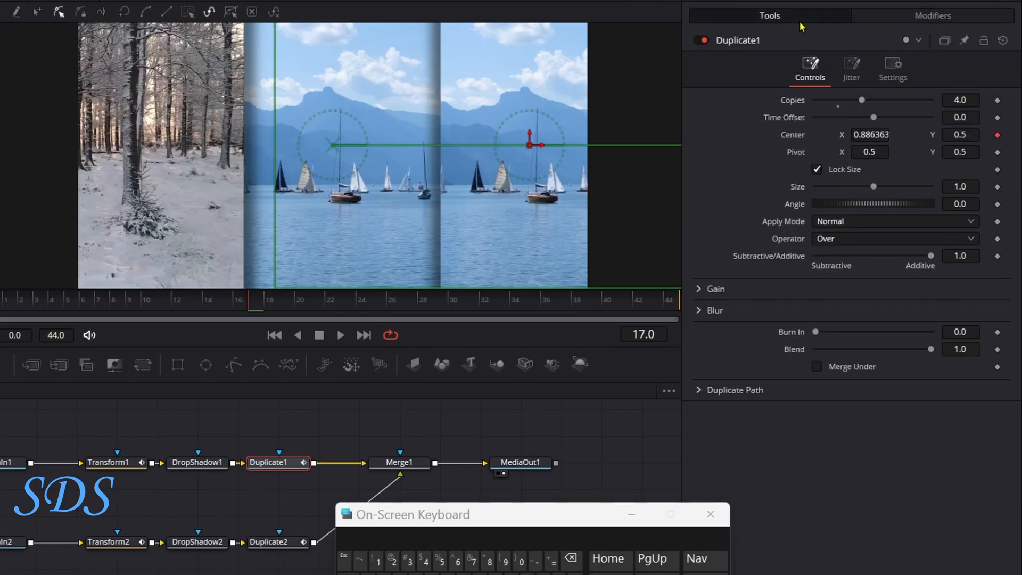
left_click(968, 49)
left_click(275, 542)
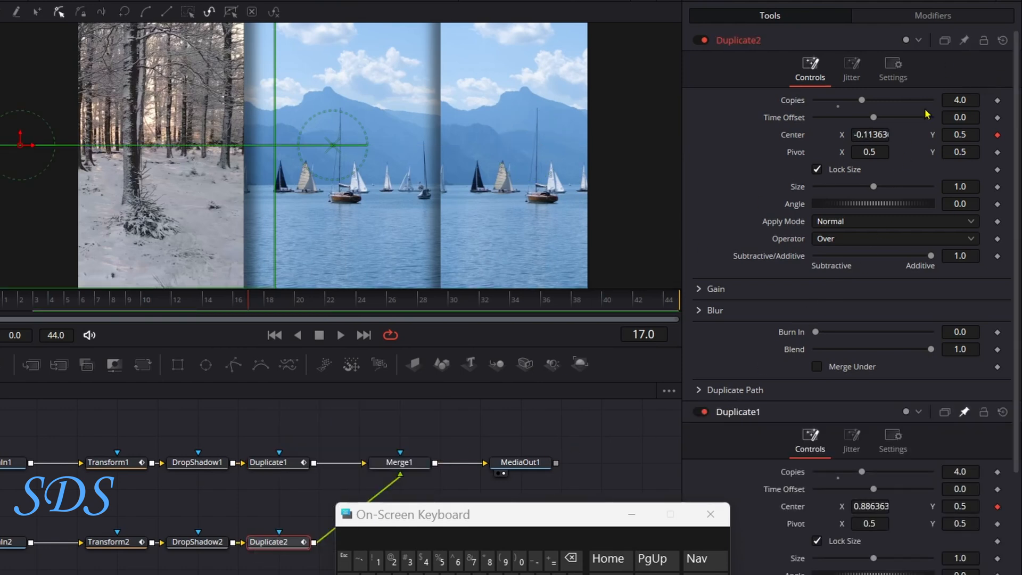
left_click(964, 41)
- Add an expression to Duplicate2's Copies and link it to Duplicate1's Copies
right_click(793, 106)
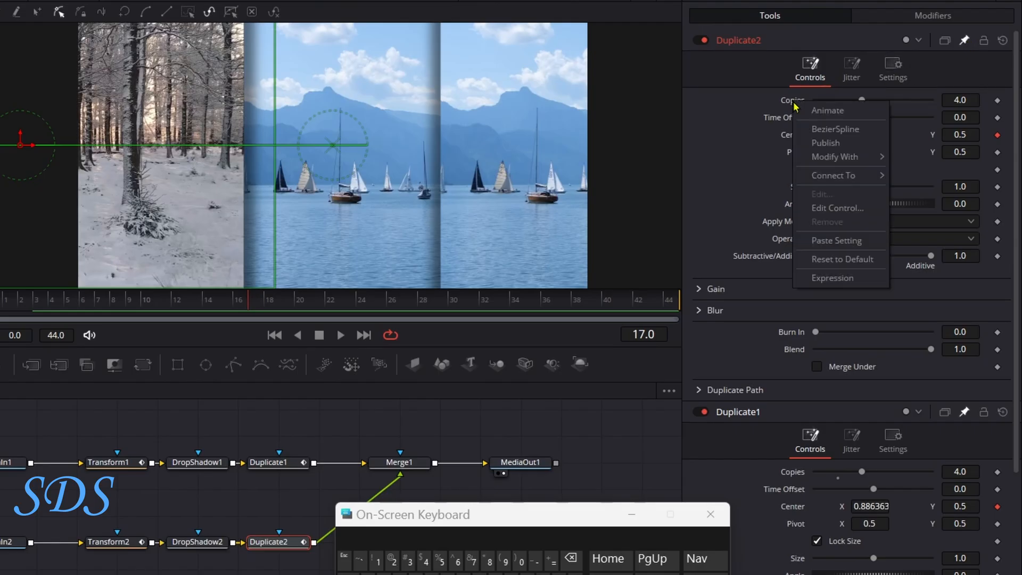
left_click(832, 277)
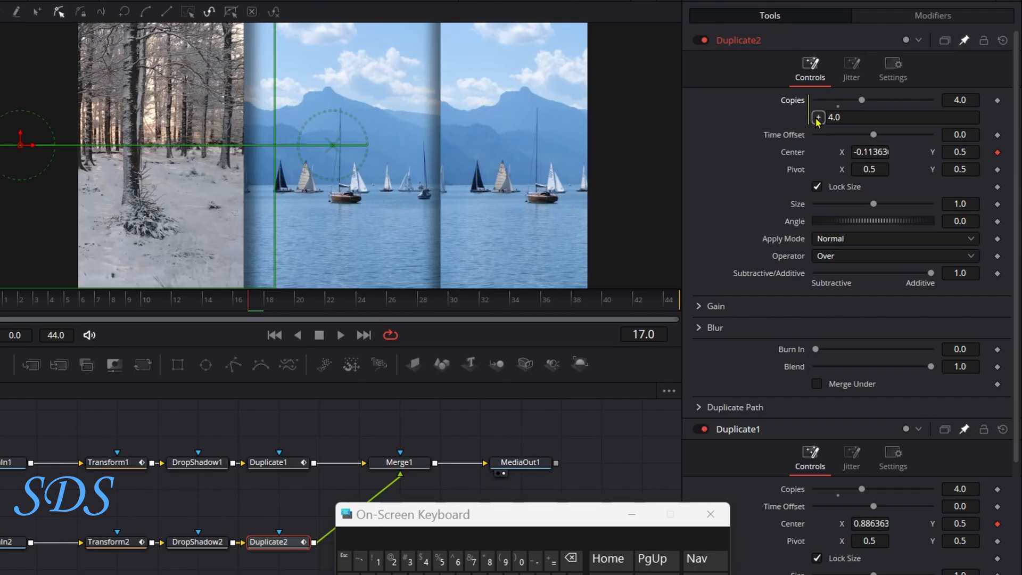
left_click_drag(818, 119, 801, 486)
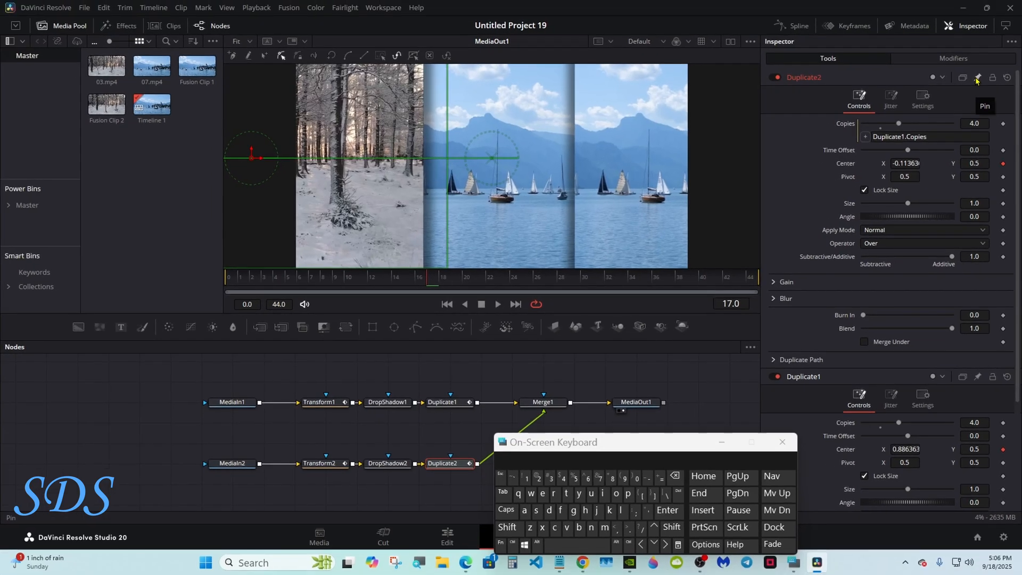
- Pin the Anim Curves modifiers of Transform1 and Transform2 so both are shown together
left_click(339, 406)
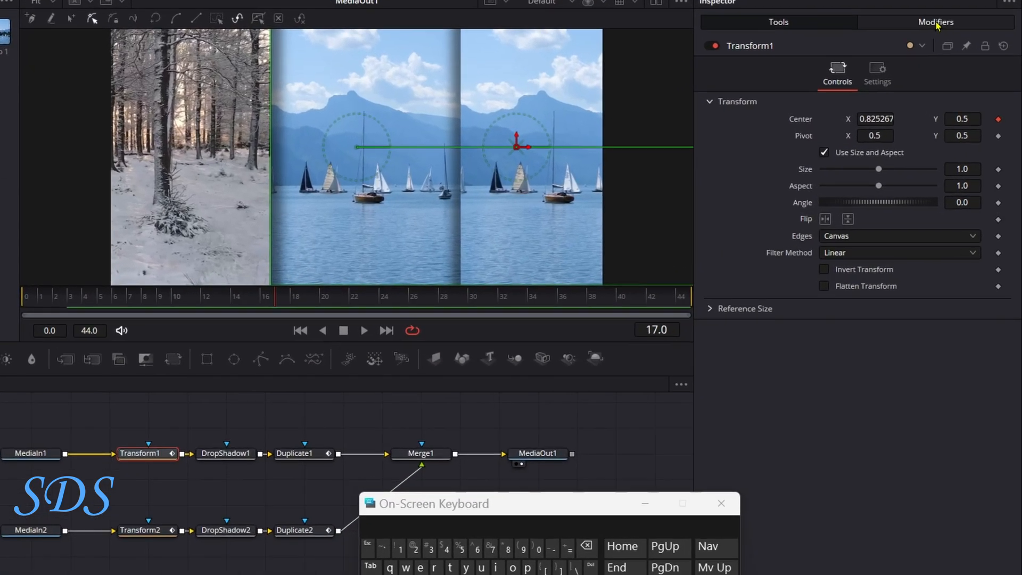
left_click(953, 60)
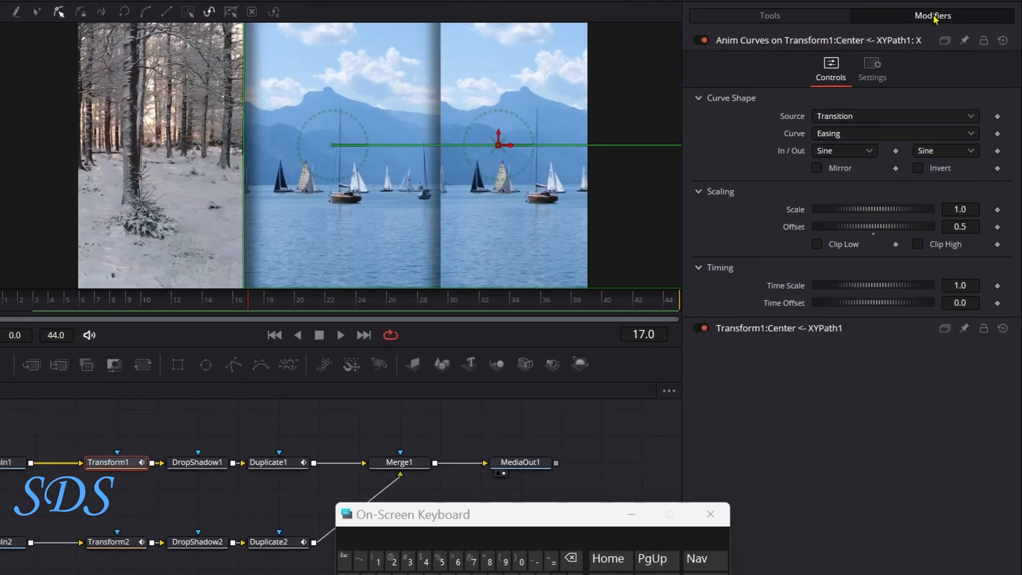
left_click(964, 40)
left_click(134, 544)
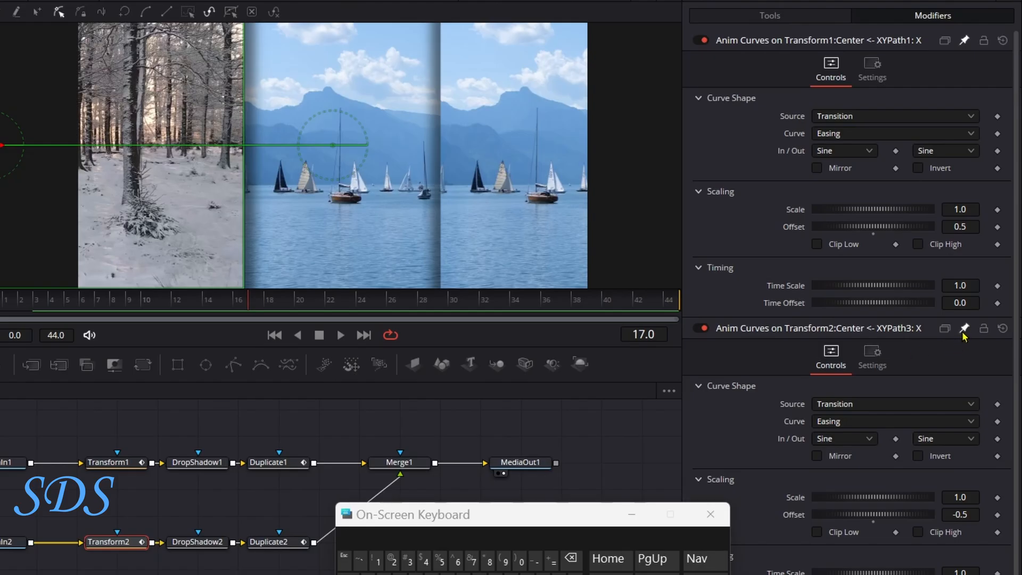
left_click_drag(568, 522, 513, 525)
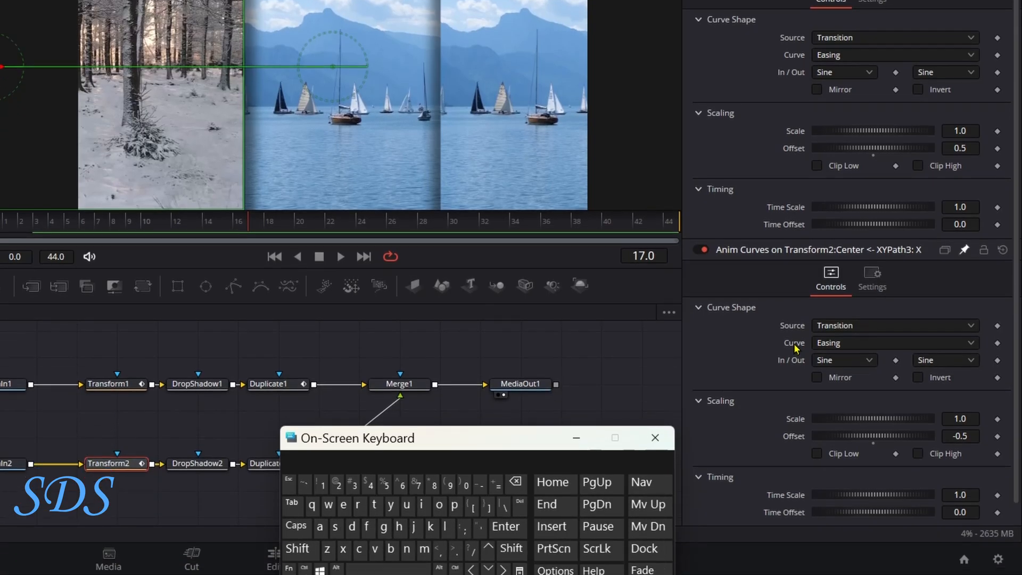
- Add expressions to the Curve, In and Out settings of Transform2's Anim Curves modifier
right_click(795, 347)
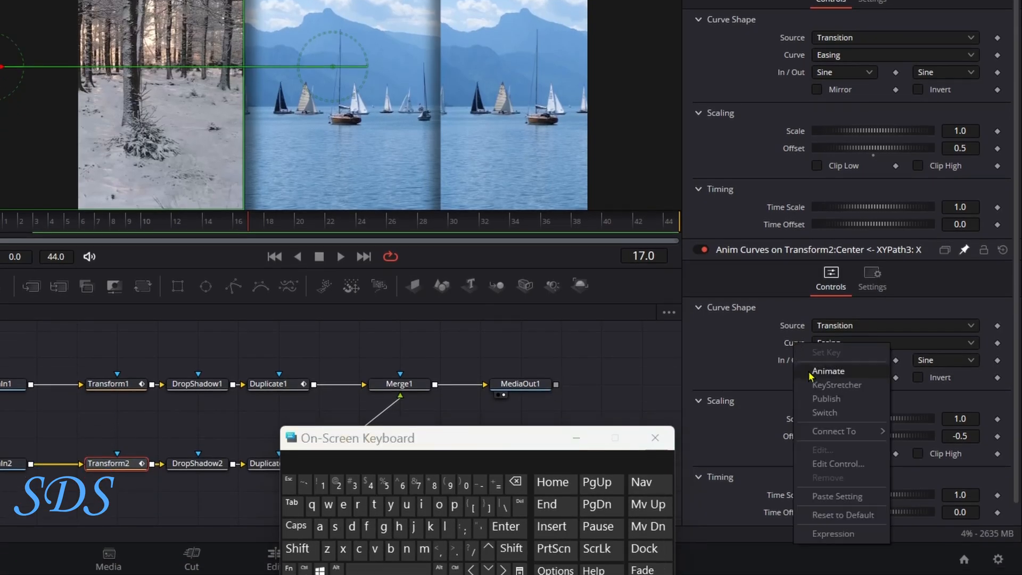
left_click(826, 534)
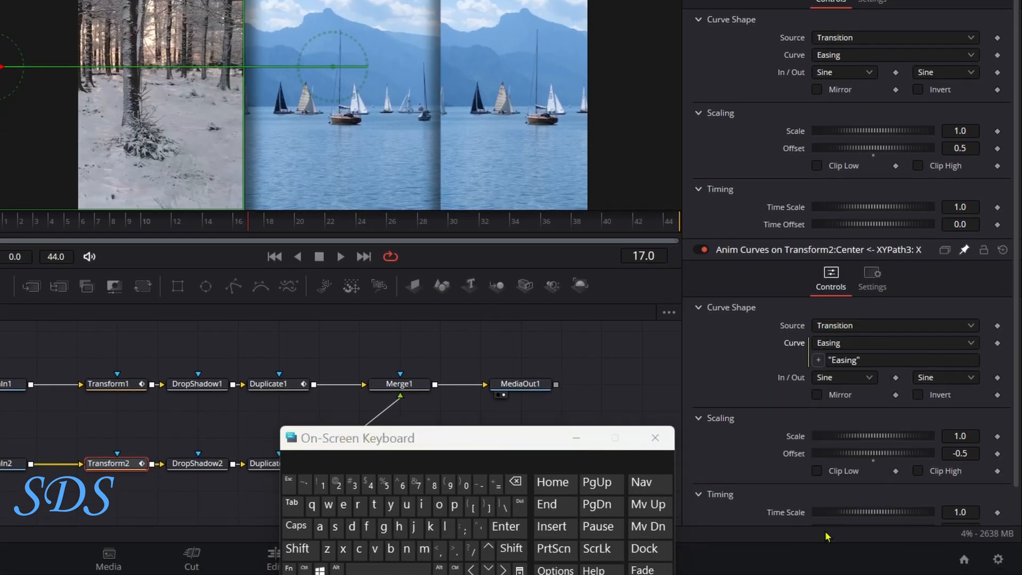
right_click(833, 378)
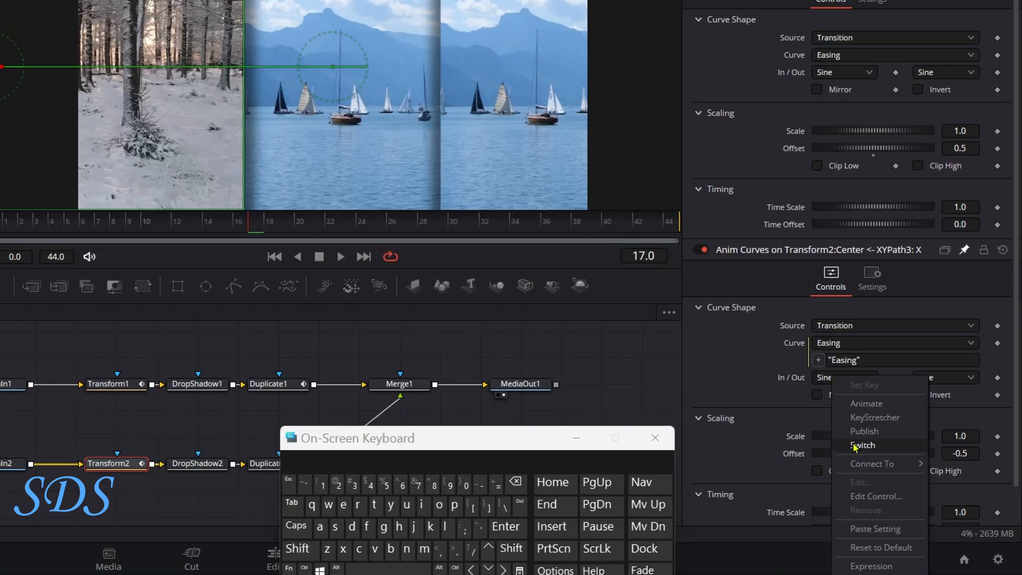
left_click(861, 566)
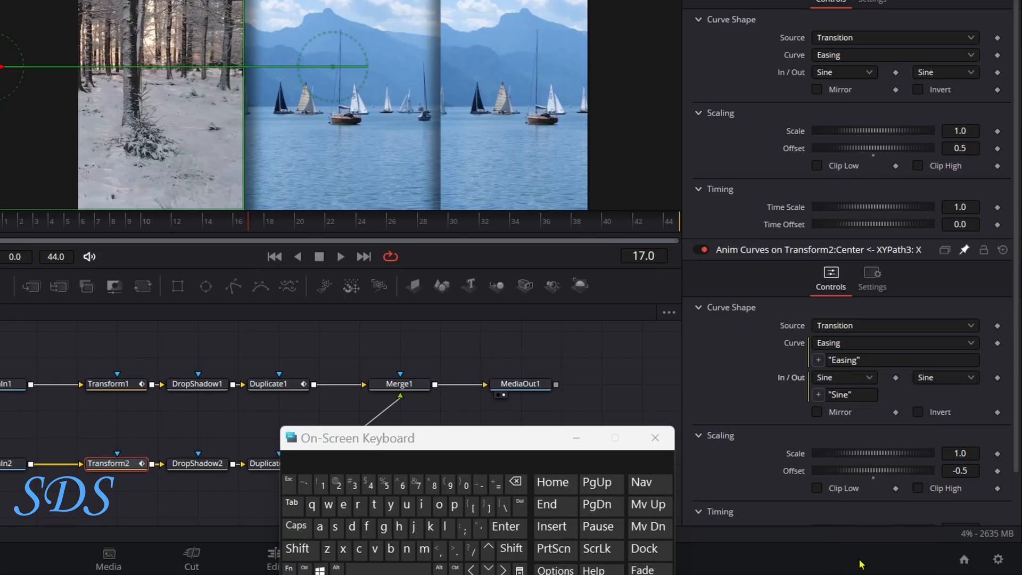
right_click(936, 381)
left_click(951, 568)
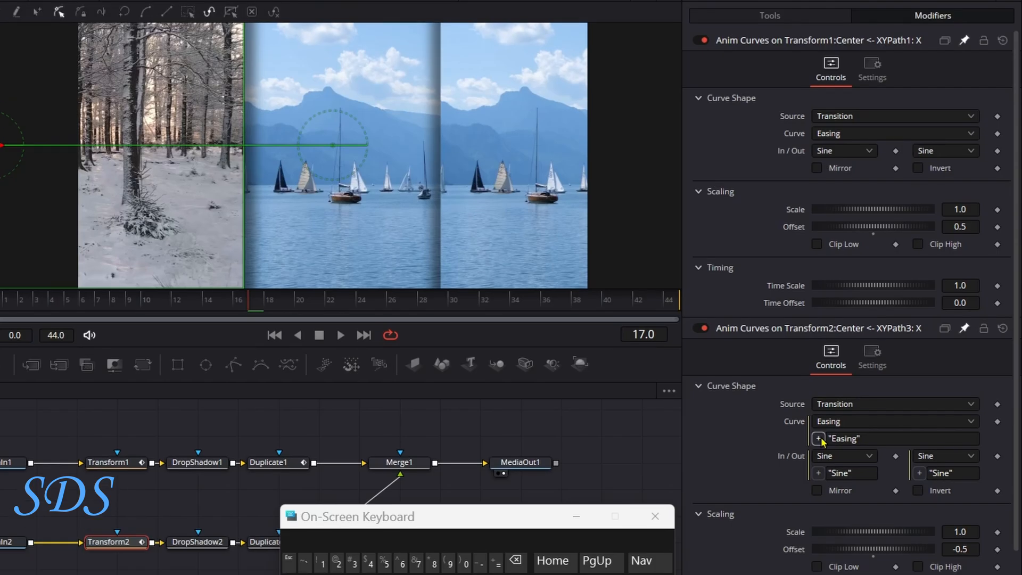
- Link the Curve, In and Out expressions of Transform2's Anim Curves to the matching settings of Transform1's Anim Curves
left_click_drag(819, 438, 802, 135)
left_click_drag(820, 471, 833, 151)
left_click_drag(919, 473, 930, 150)
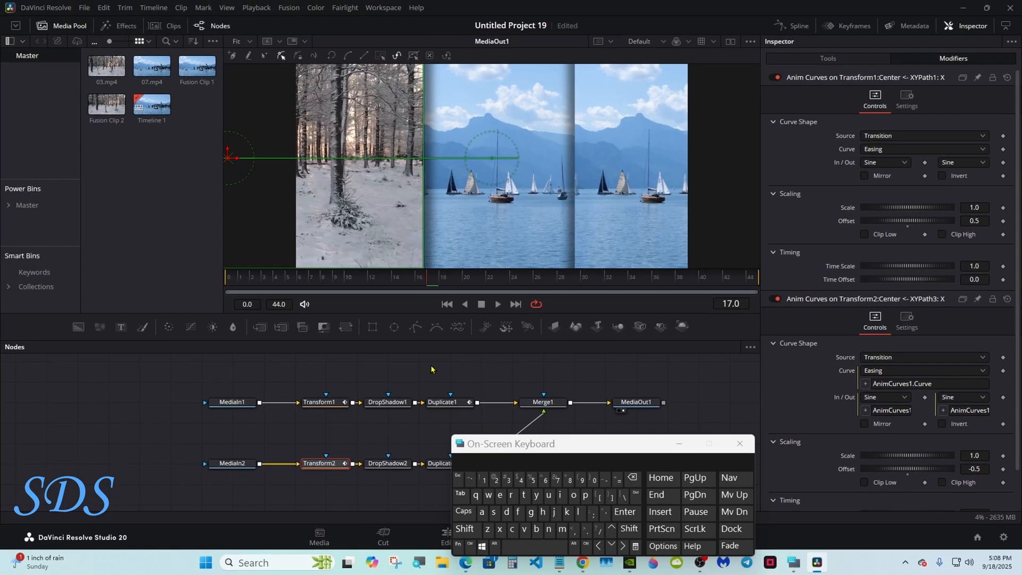
- Show Transform1's modifiers, scrub the transition up to frame 23 to check the motion, and leave all nodes deselected
left_click(329, 400)
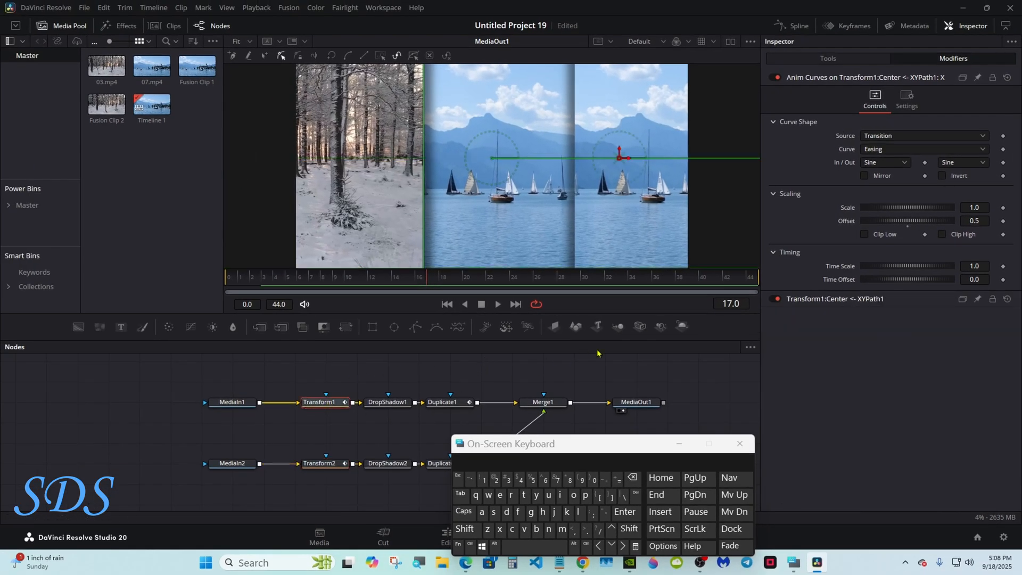
left_click_drag(617, 444, 817, 382)
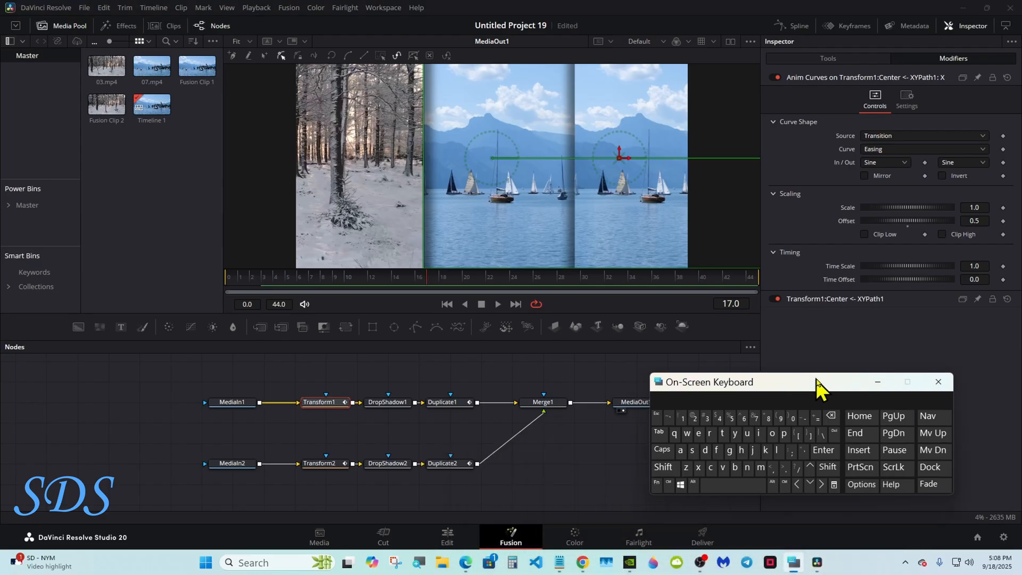
left_click(272, 276)
left_click_drag(272, 276, 498, 271)
left_click(529, 369)
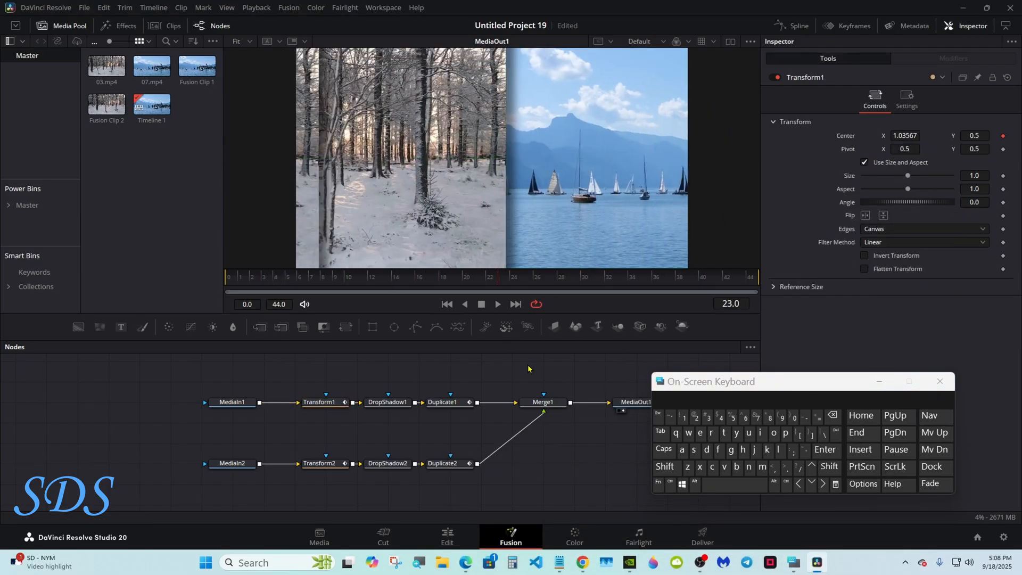
left_click_drag(665, 379, 682, 367)
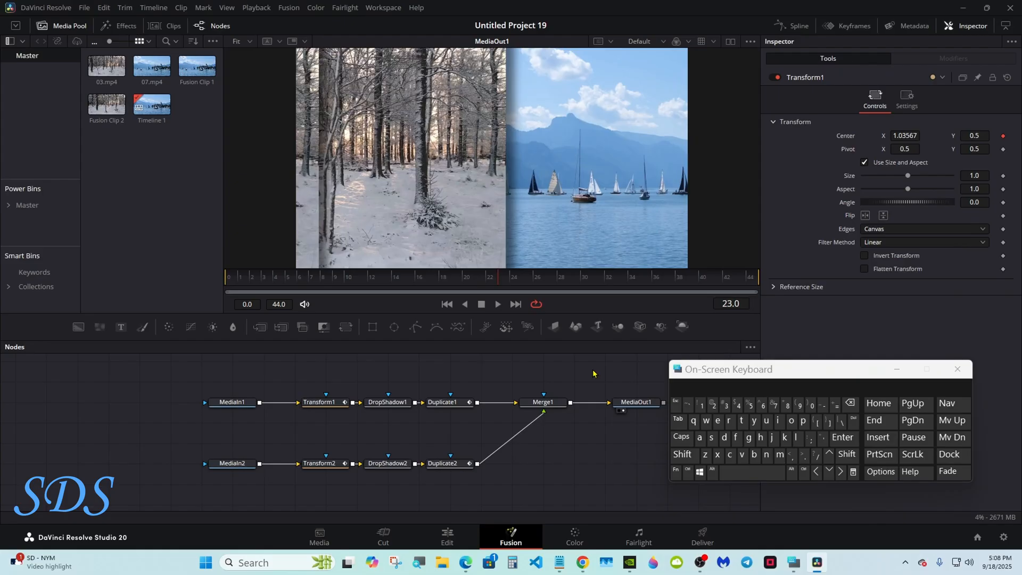
- Create a macro from both Transform, DropShadow and Duplicate nodes plus Merge1, leaving out the MediaIn and MediaOut nodes
left_click(687, 471)
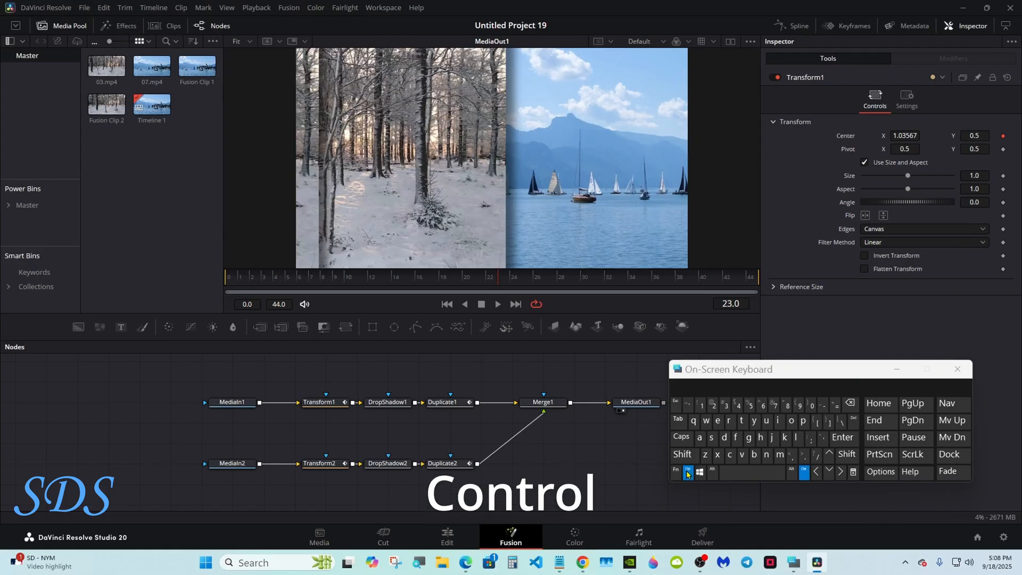
left_click(332, 406, "ctrl")
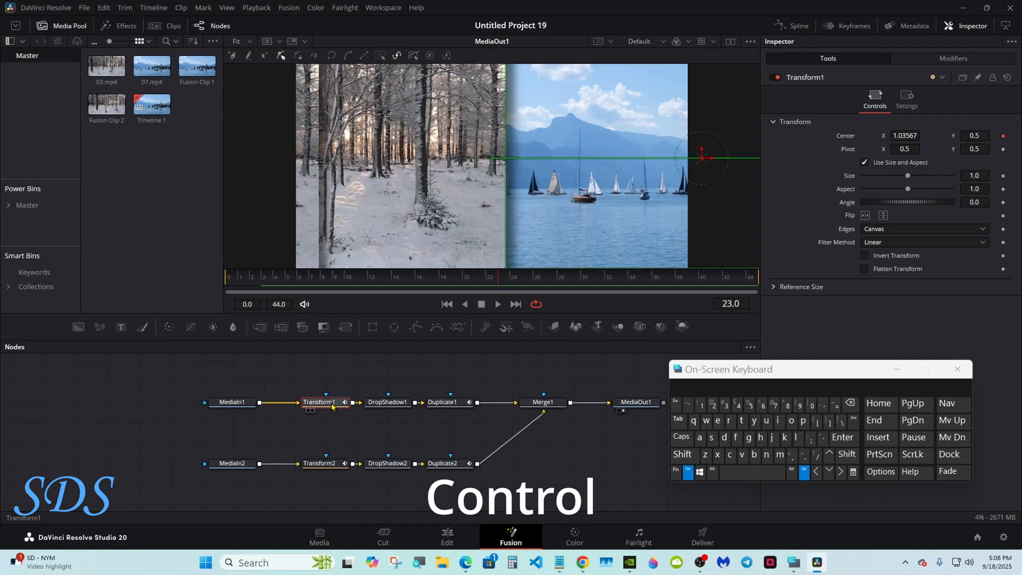
left_click(385, 405, "ctrl")
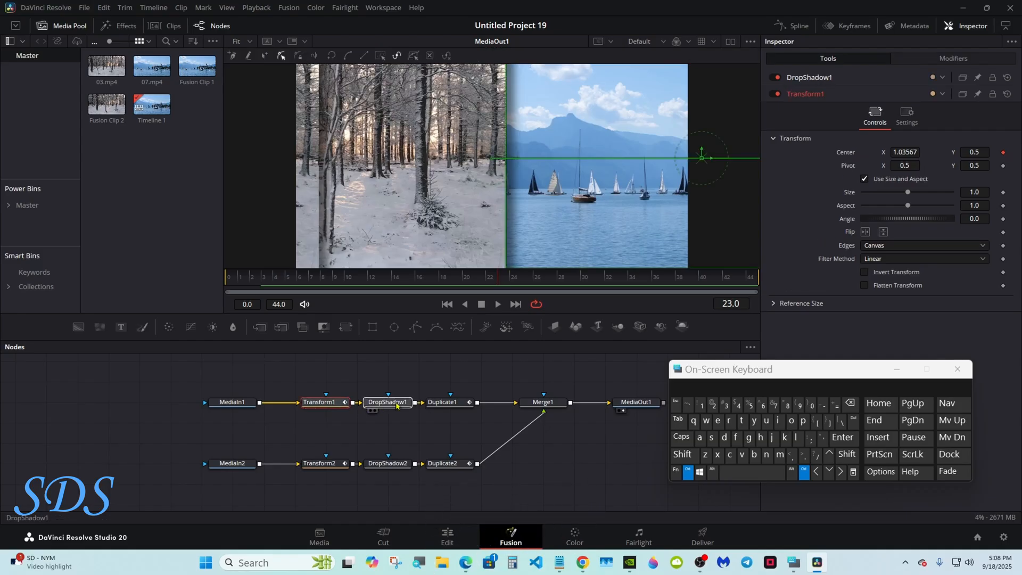
left_click(444, 406, "ctrl")
left_click(536, 404, "ctrl")
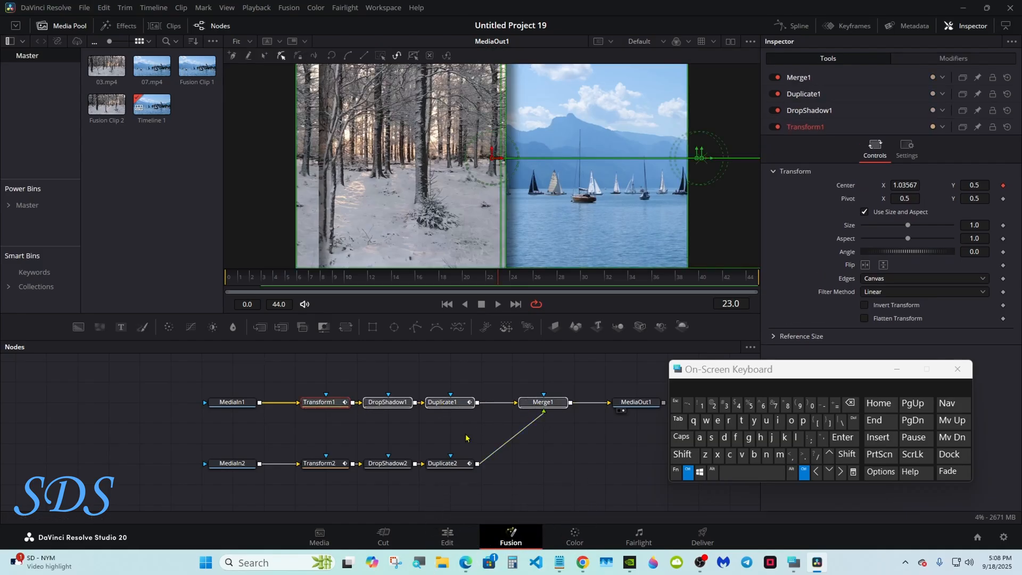
left_click(391, 467, "ctrl")
left_click(327, 466, "ctrl")
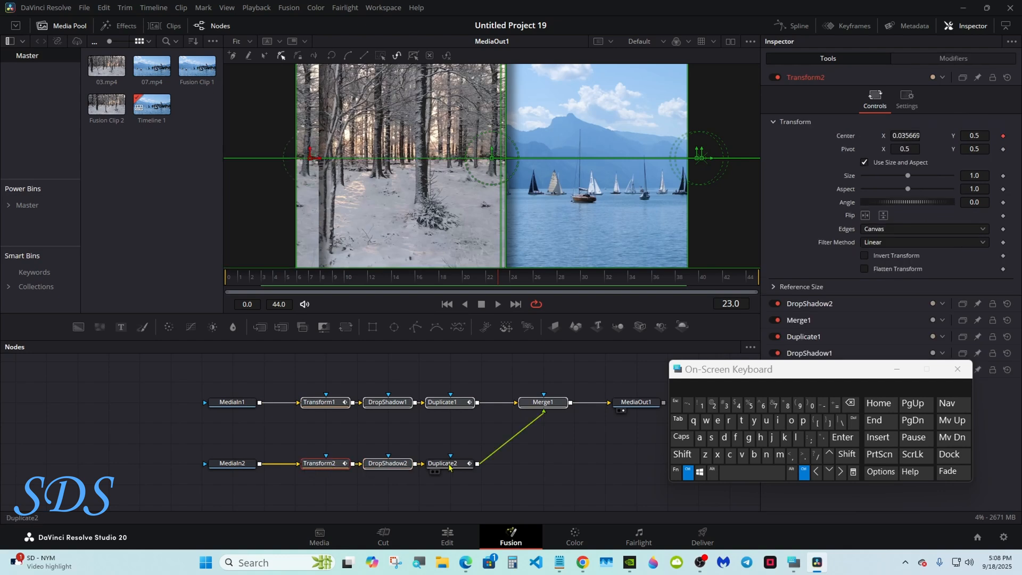
left_click(448, 466, "ctrl")
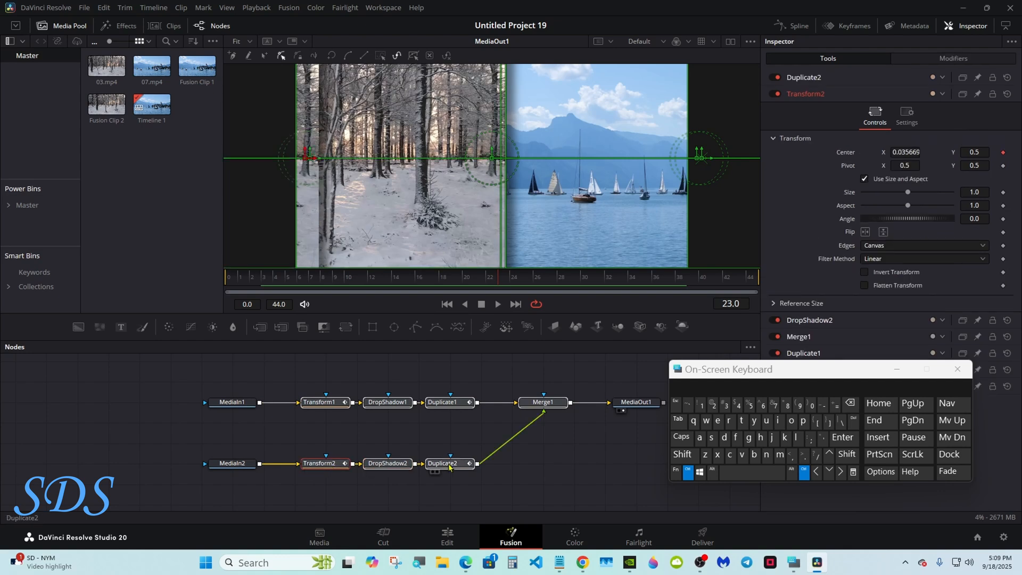
right_click(449, 467)
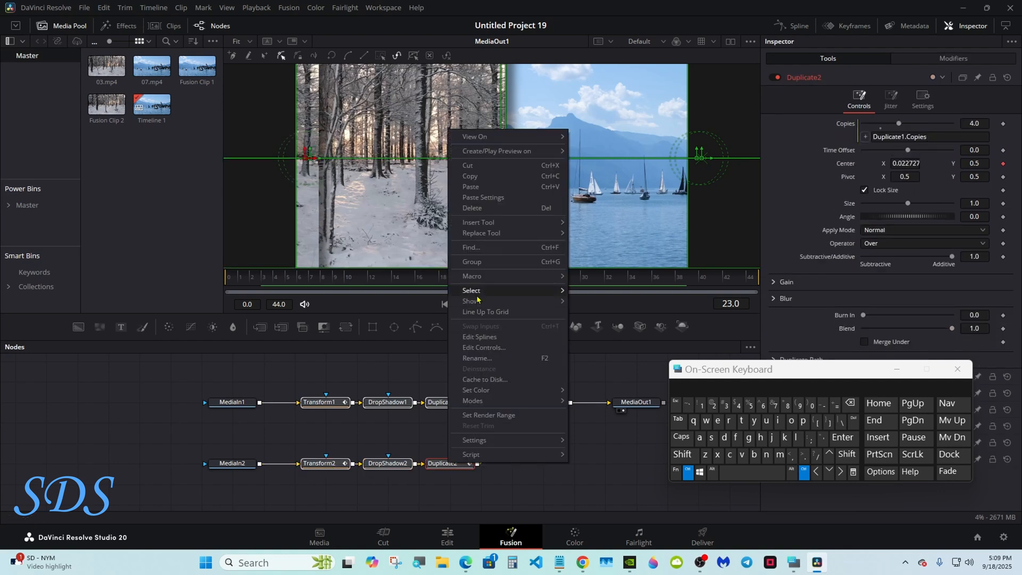
mouse_move(488, 277)
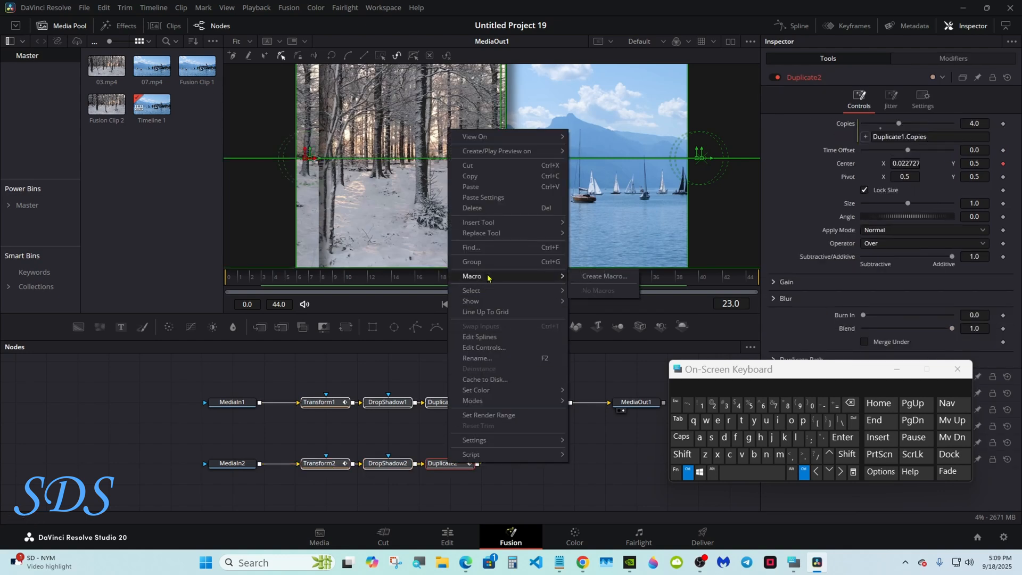
left_click(600, 278)
left_click_drag(226, 44, 518, 116)
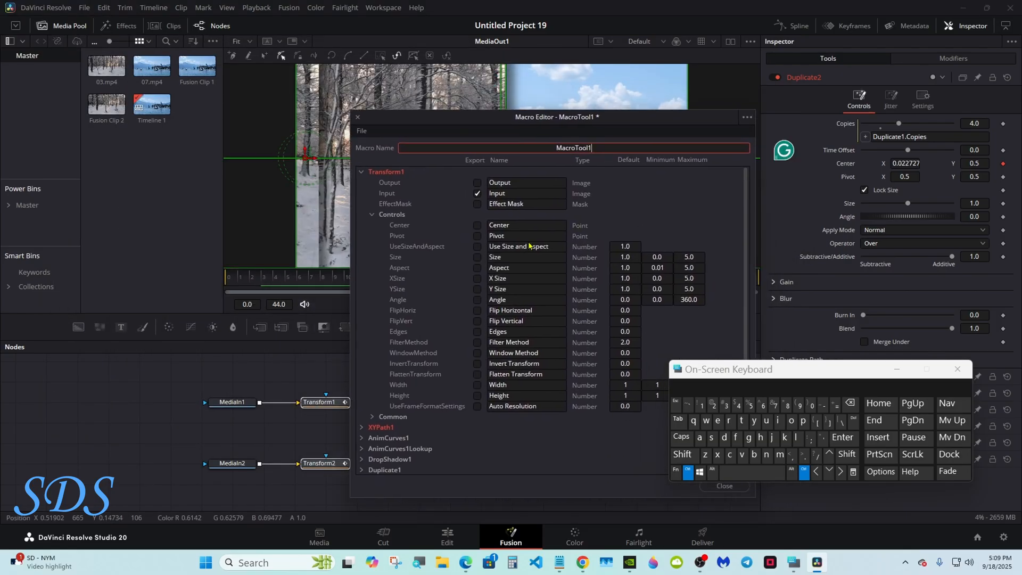
- Name the macro Slide Out & In Tutorial
left_click_drag(700, 373, 640, 326)
left_click_drag(493, 124, 462, 114)
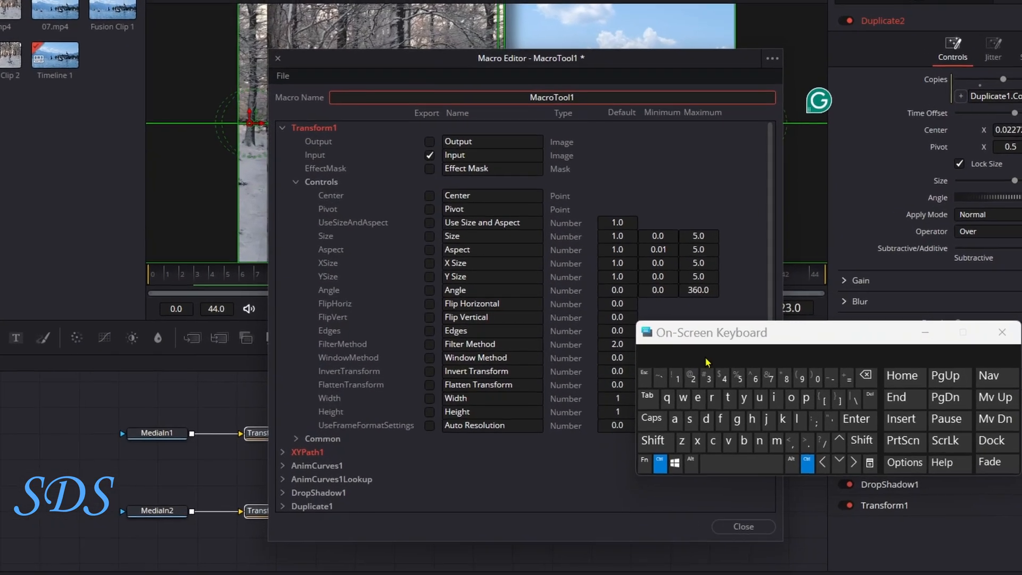
left_click_drag(662, 326, 632, 316)
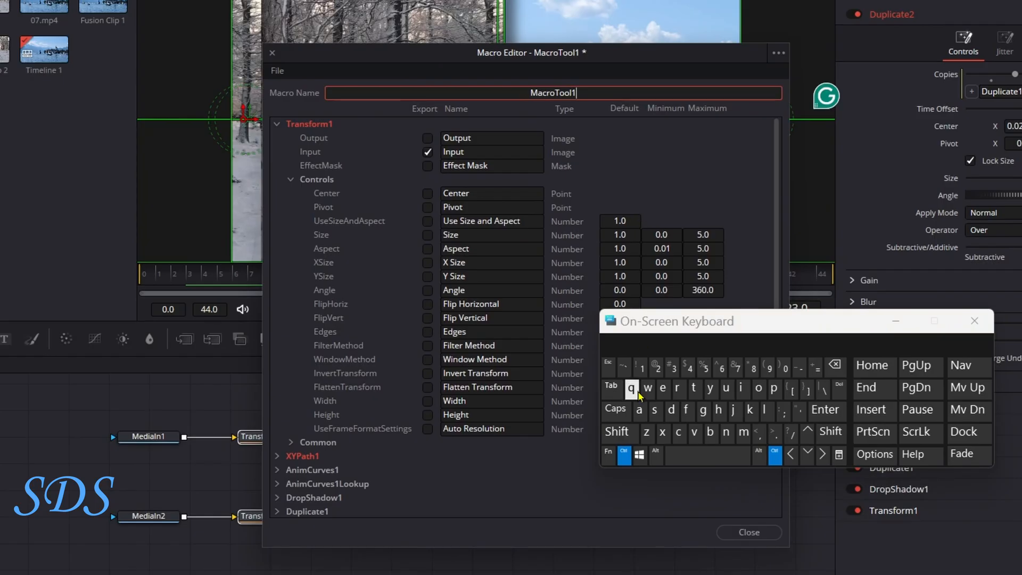
left_click(624, 454)
left_click(834, 366)
left_click(619, 432)
left_click(655, 410)
left_click(764, 410)
left_click(741, 389)
left_click(670, 410)
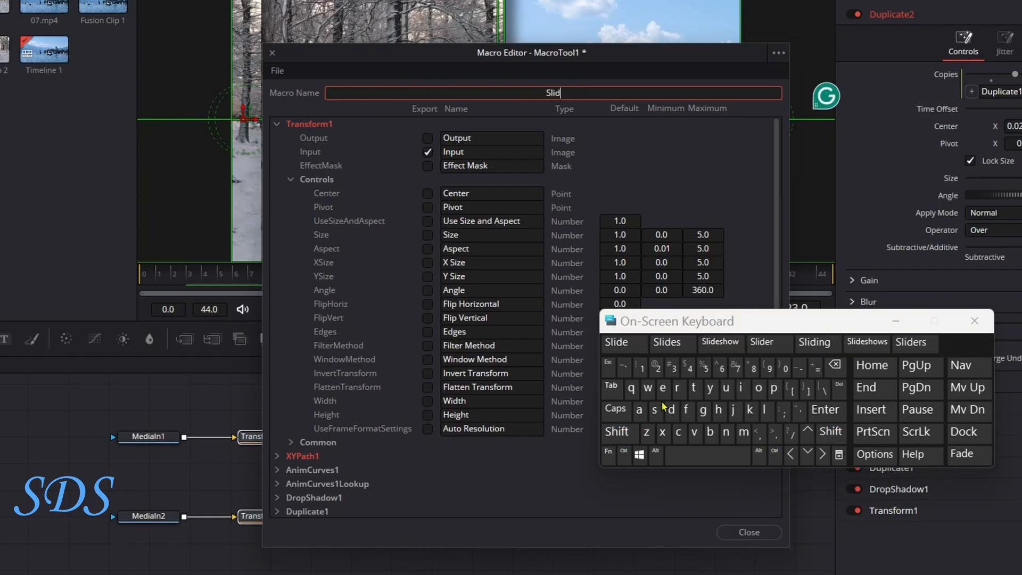
type("e Out & ")
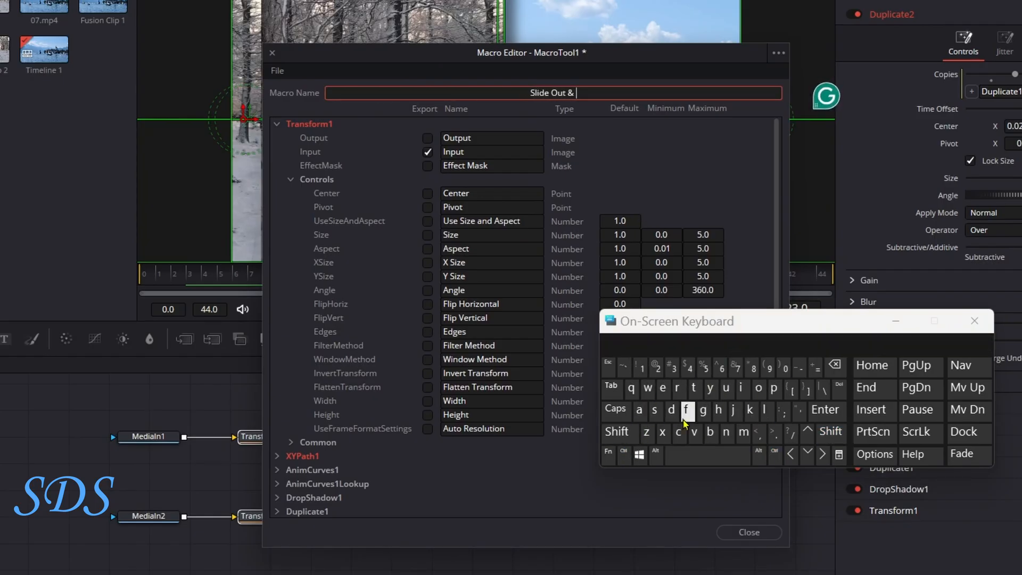
type("In Tutorial")
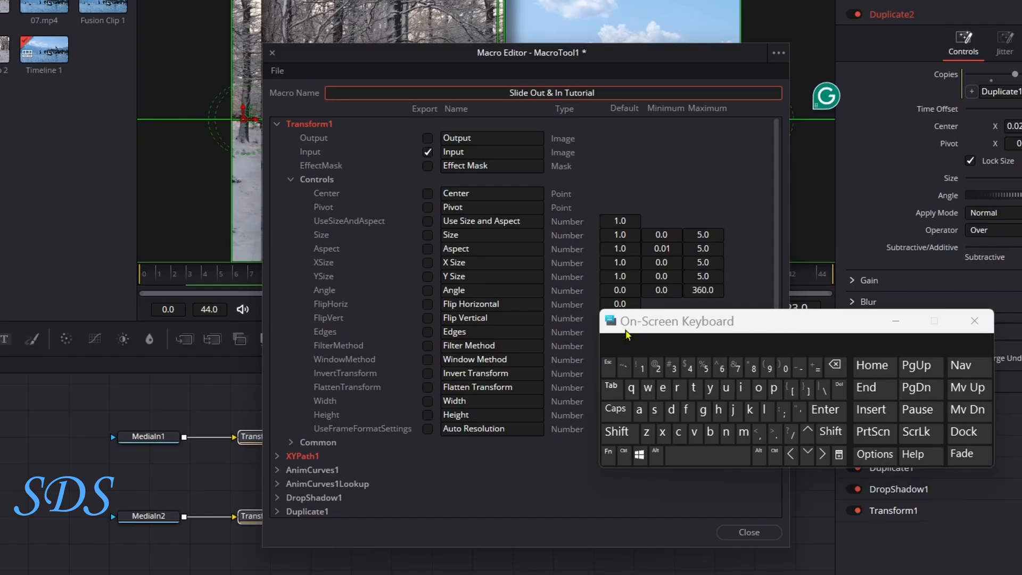
left_click(622, 155)
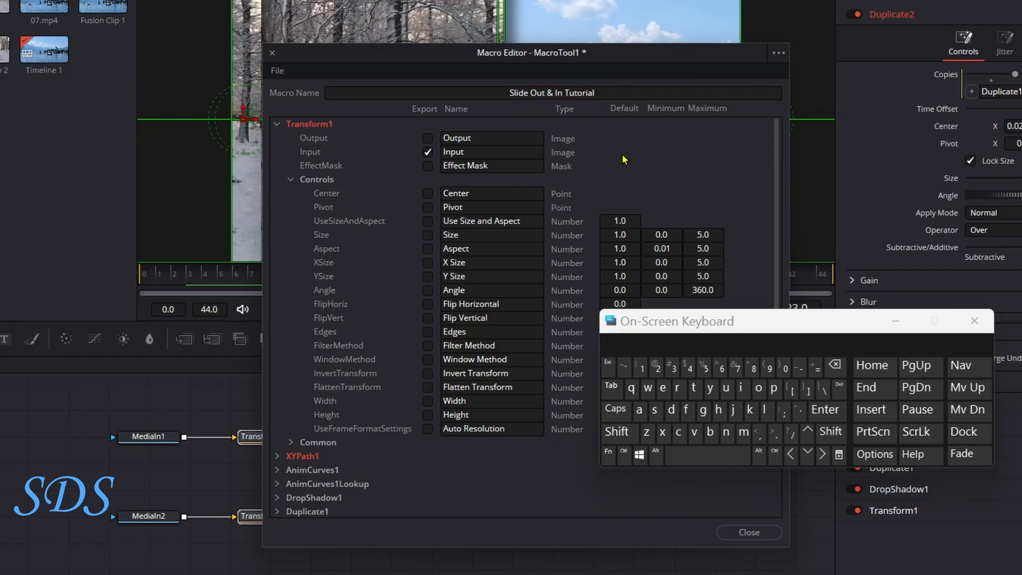
- Mark the Source, Input, Curve, In / Out and Out controls of AnimCurves1 for export in the macro
left_click(277, 124)
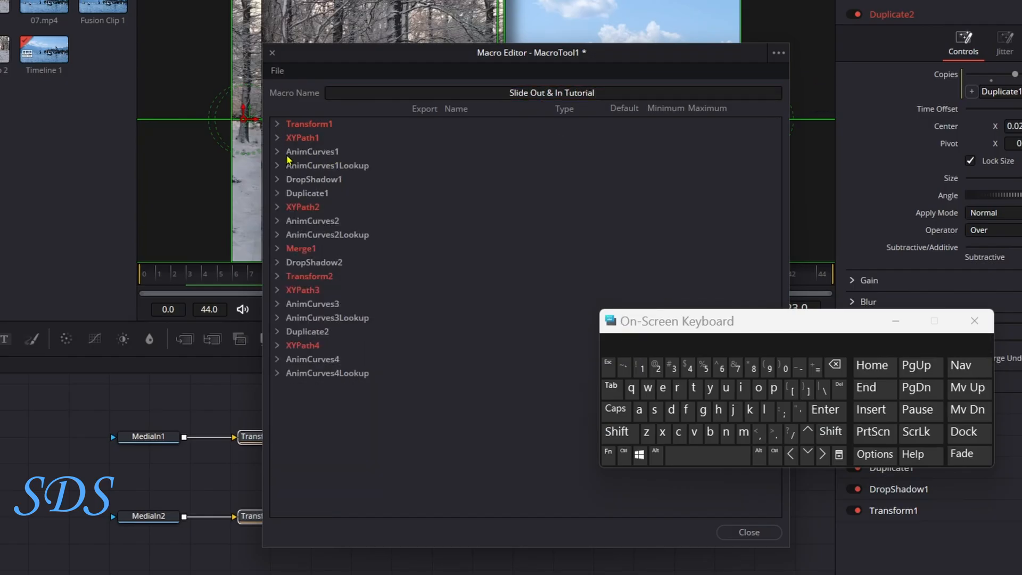
left_click(277, 152)
left_click(427, 207)
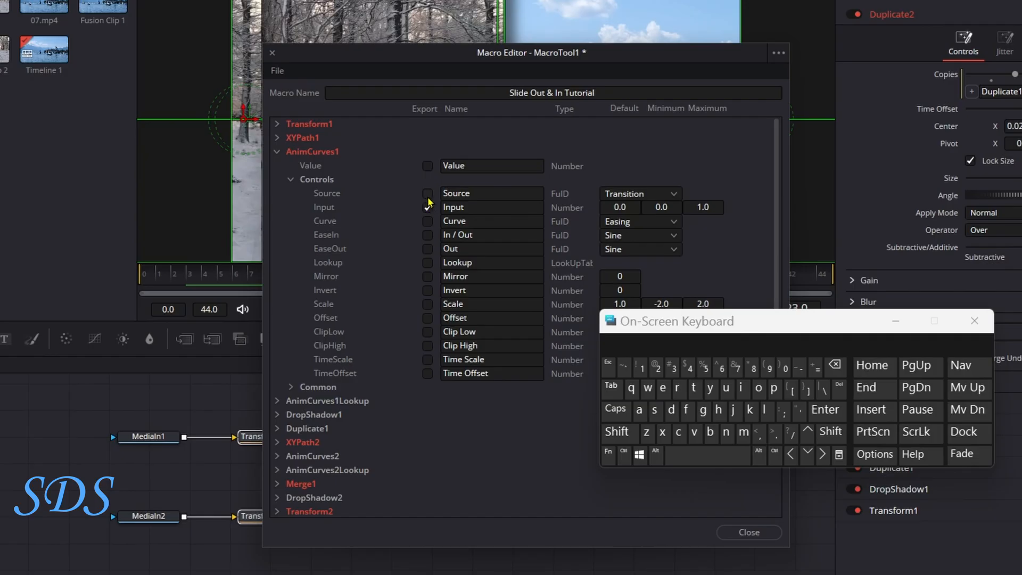
left_click(427, 193)
left_click(427, 220)
left_click(427, 235)
left_click(428, 248)
left_click(277, 152)
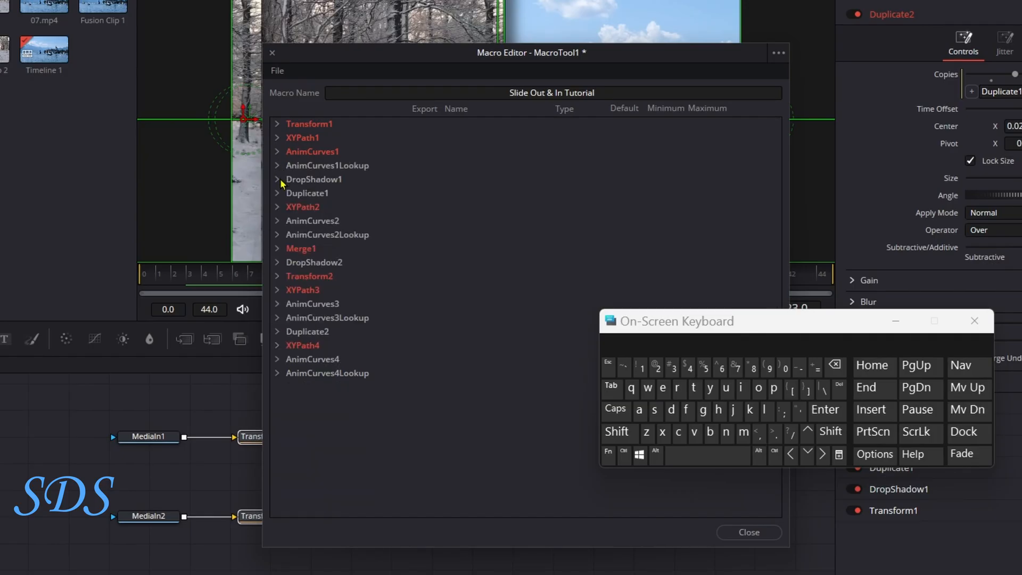
- Mark DropShadow1's Shadow Strength, Drop Angle, Drop Distance and Blur controls for export in the macro
left_click(279, 180)
left_click(427, 249)
left_click(428, 262)
left_click(427, 276)
left_click(427, 290)
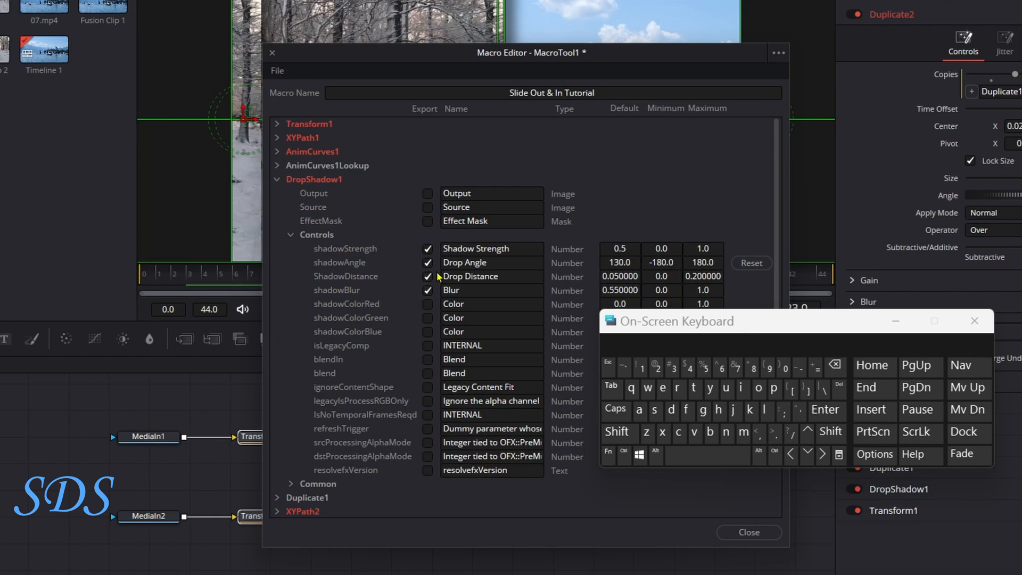
- Rename DropShadow1's exported strength control as Outgoing Shadow Strength
left_click(442, 248)
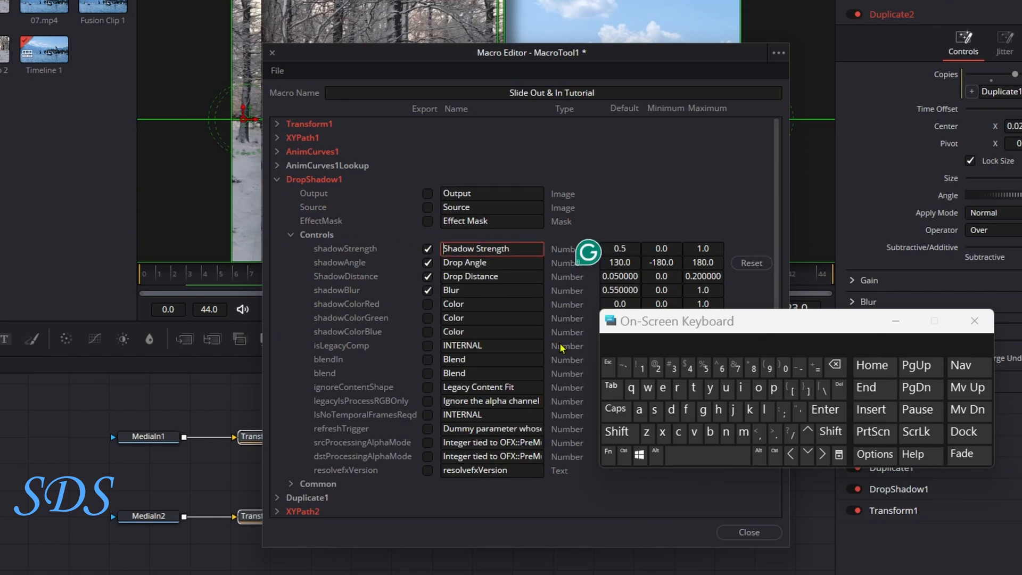
left_click(617, 432)
left_click(758, 387)
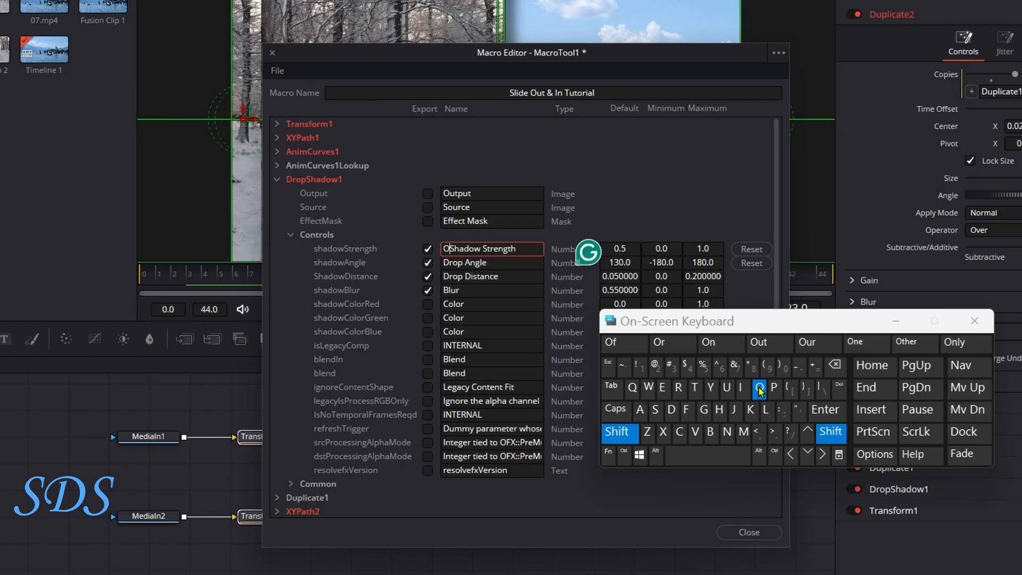
left_click(724, 388)
left_click(693, 387)
left_click(703, 410)
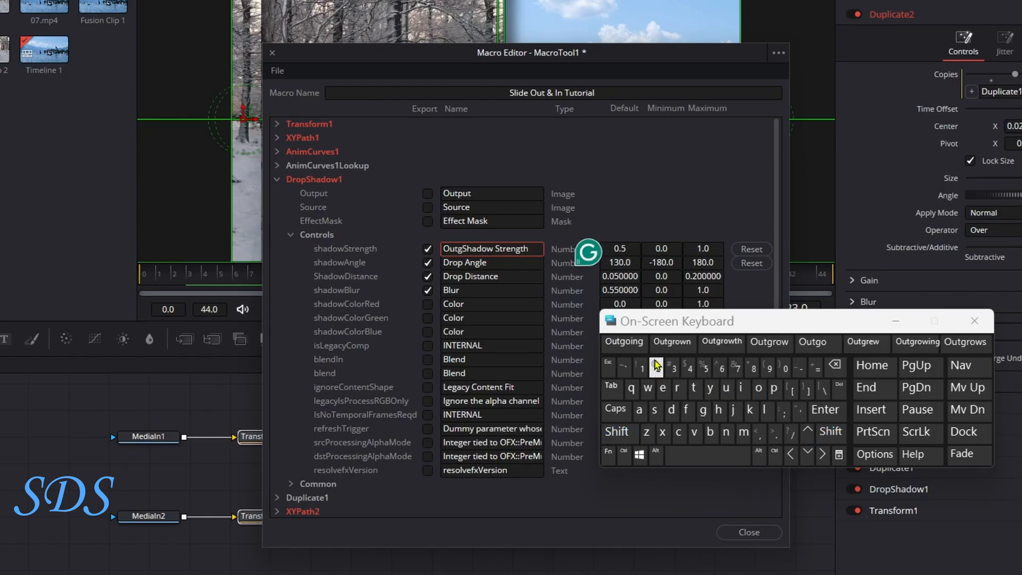
left_click(623, 341)
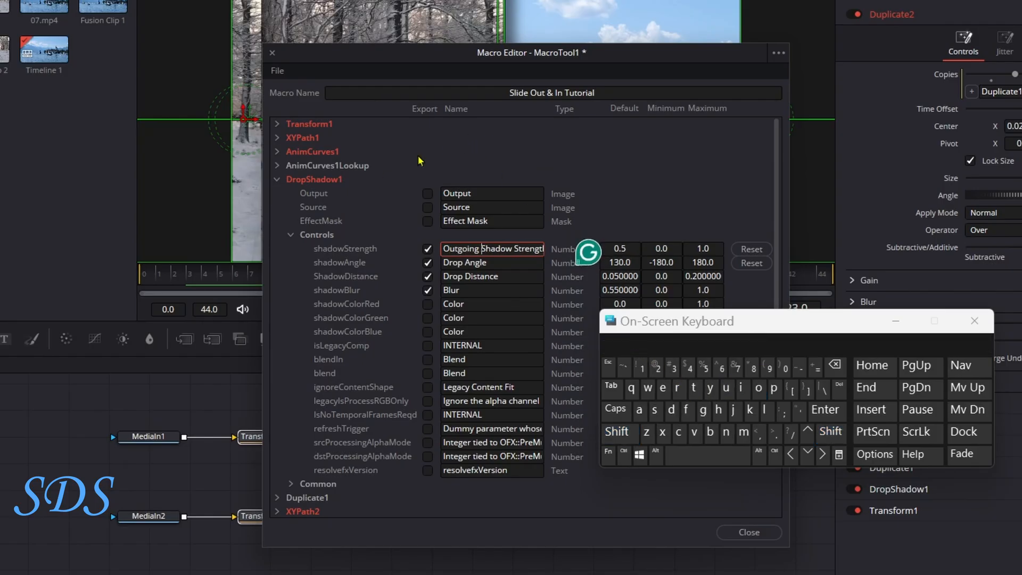
- Mark Duplicate1's Copies control for export in the macro
left_click(277, 180)
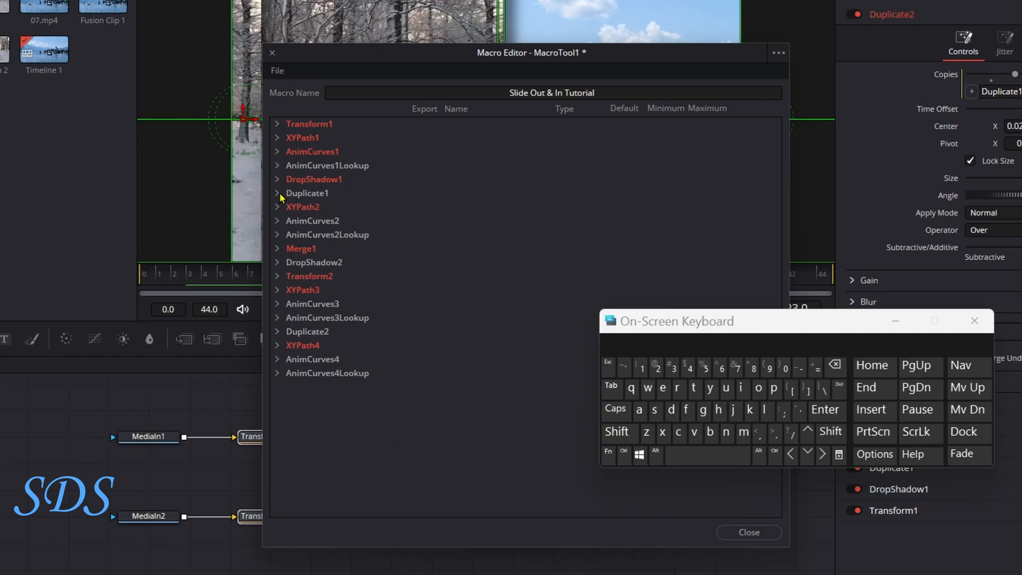
left_click(277, 193)
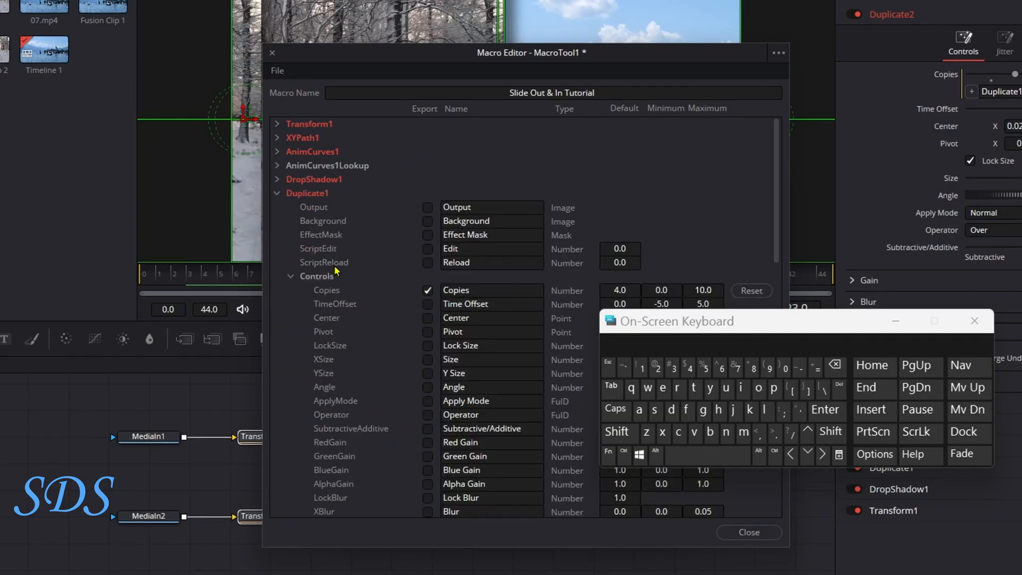
left_click(277, 193)
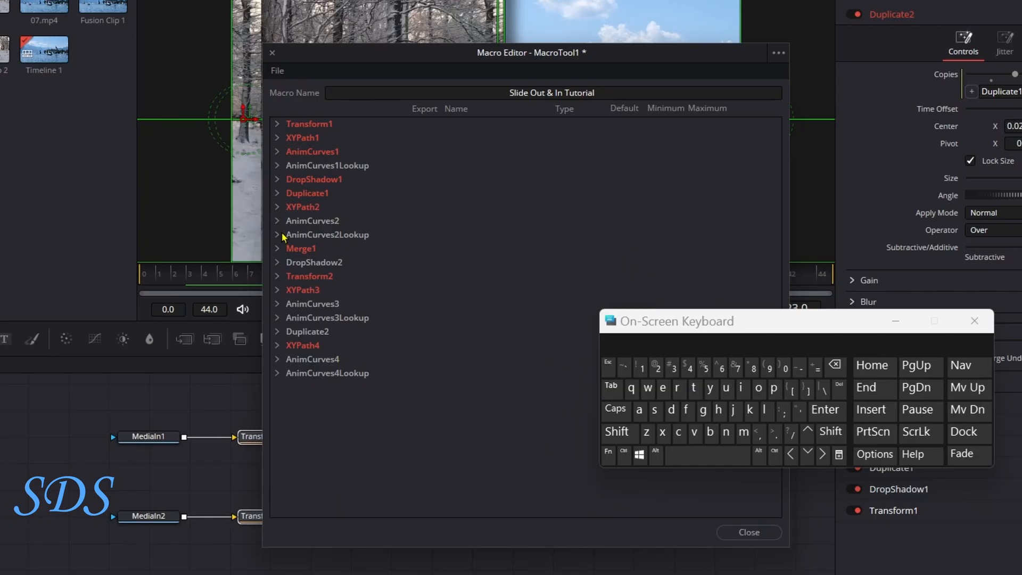
- Mark DropShadow2's Shadow Strength, Drop Angle, Drop Distance and Blur controls for export in the macro
left_click(277, 262)
left_click(427, 331)
left_click(427, 345)
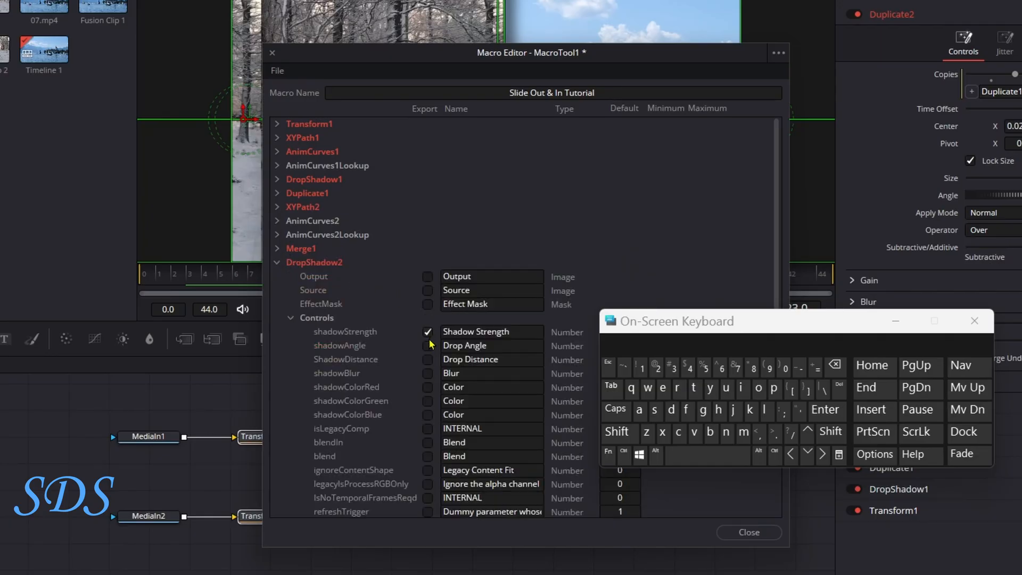
left_click(428, 359)
- Rename DropShadow2's exported strength control as Incoming Shadow Strength and collapse that node's settings
left_click(444, 331)
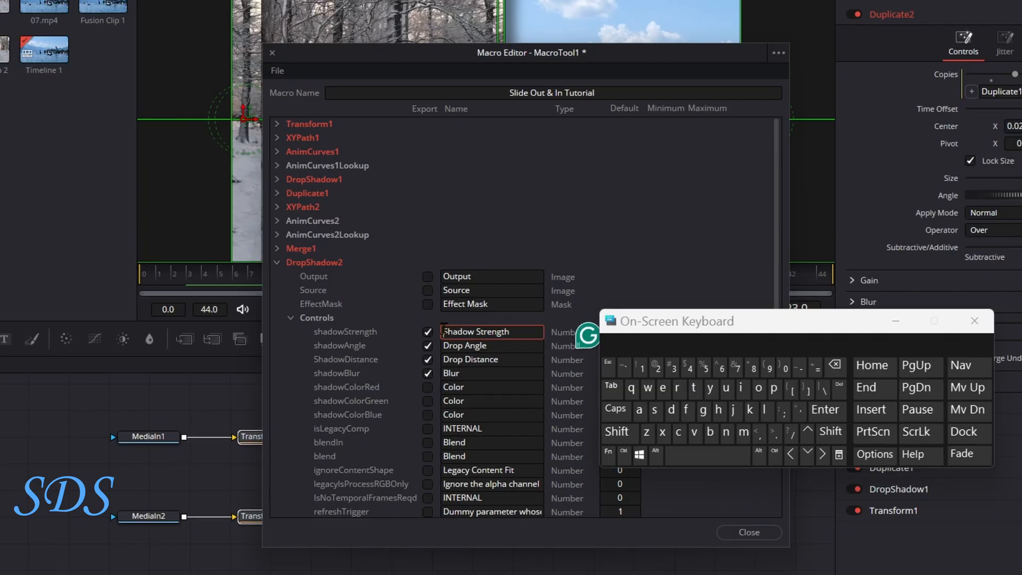
left_click(616, 431)
left_click(740, 387)
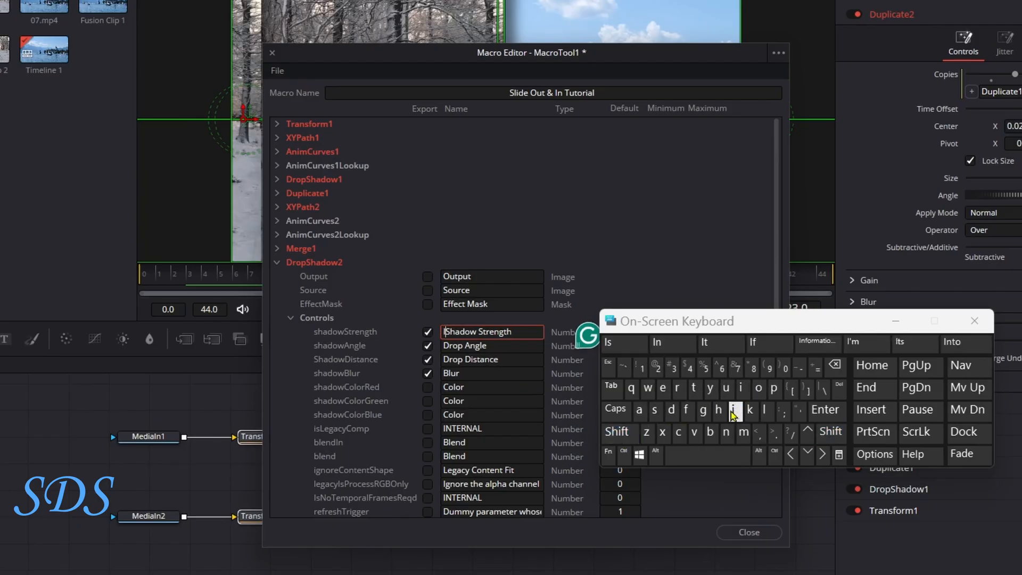
left_click(725, 431)
left_click(678, 431)
left_click(759, 387)
left_click(743, 432)
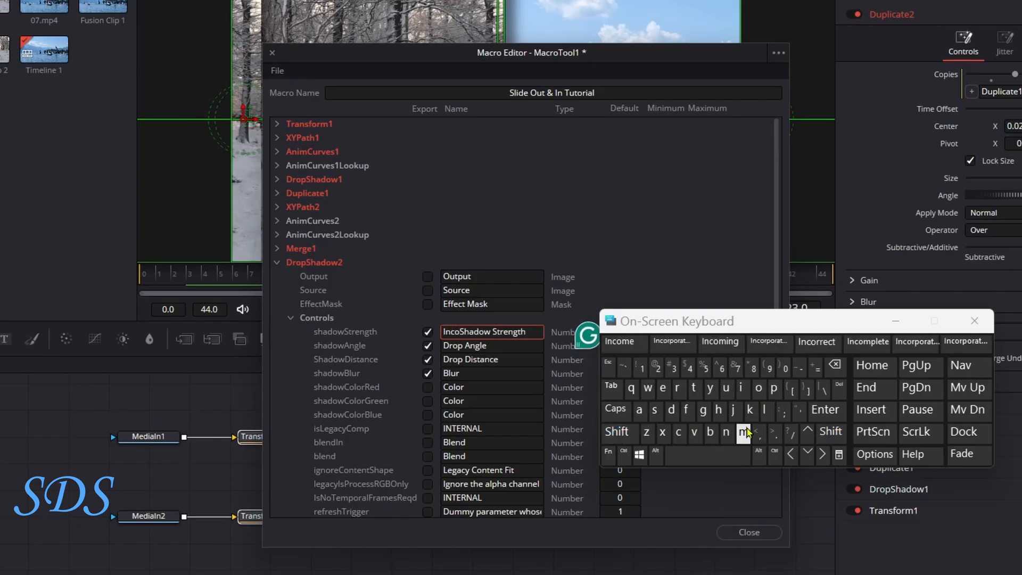
left_click(671, 341)
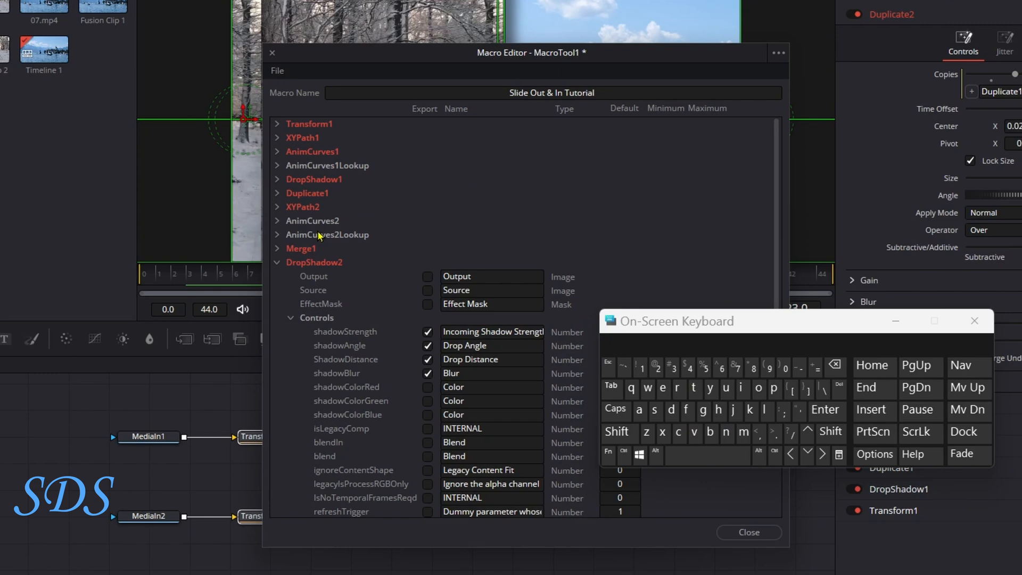
left_click(278, 262)
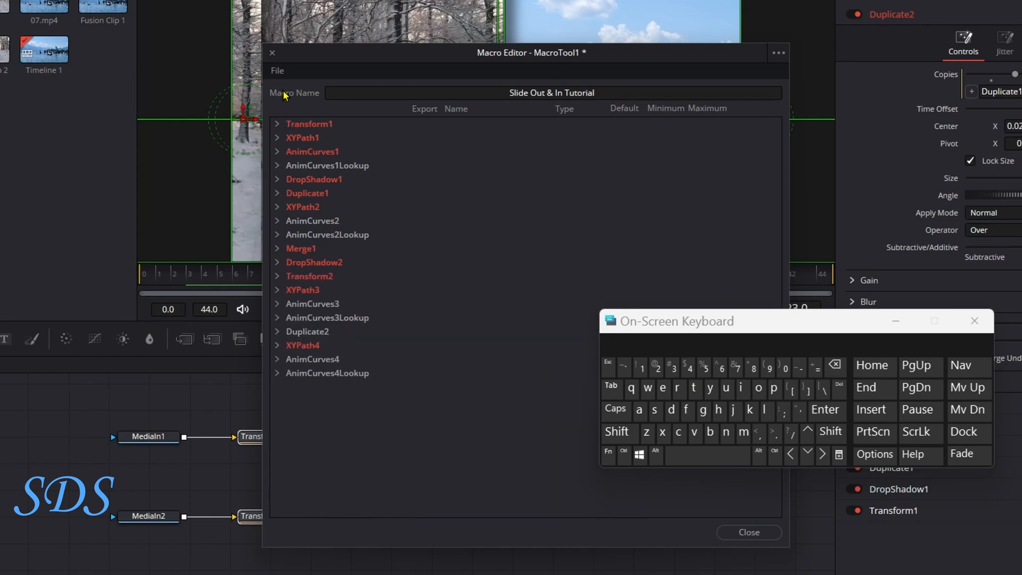
- Save the macro as a group, Slide Out & In Tutorial.setting, in Fusion's Templates/Edit/Transitions/Slide In Transitions folder, and close the macro editor
left_click(277, 70)
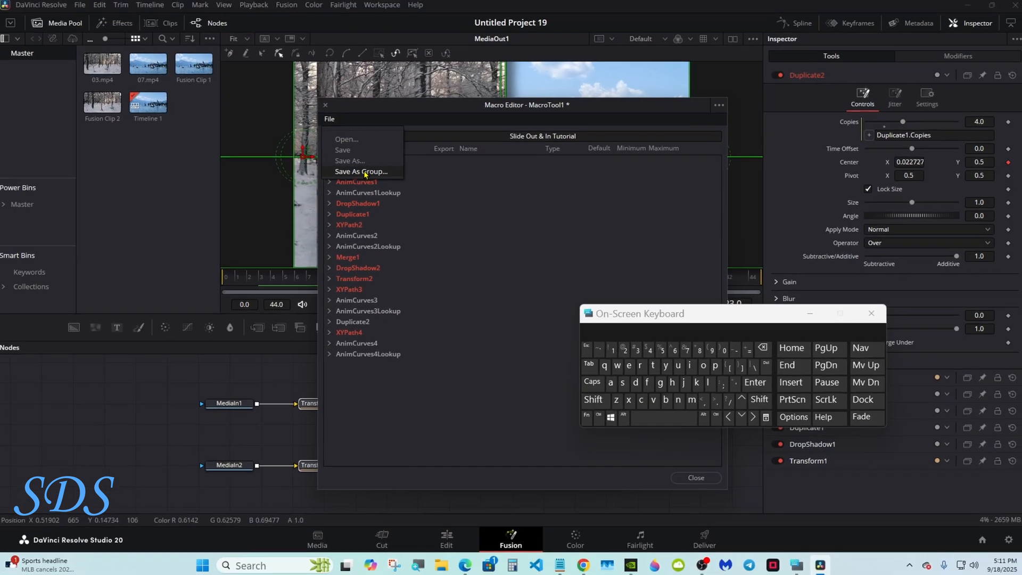
left_click(362, 171)
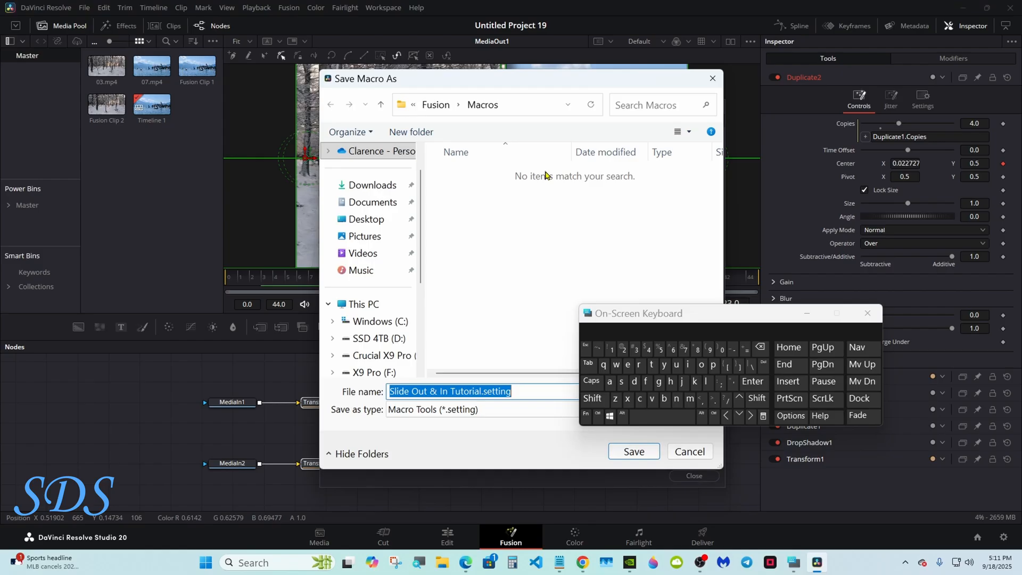
left_click(435, 105)
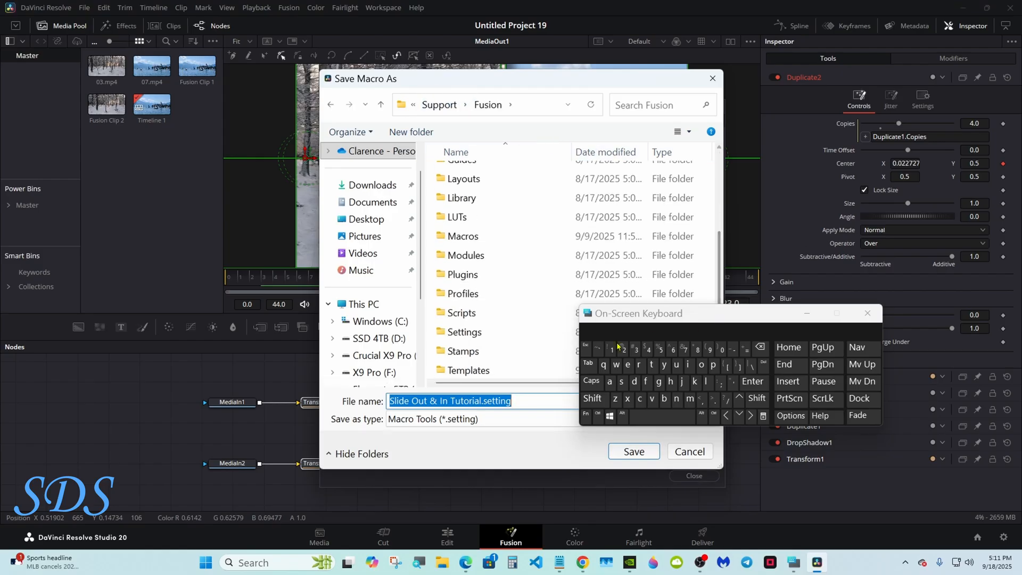
double_click(529, 373)
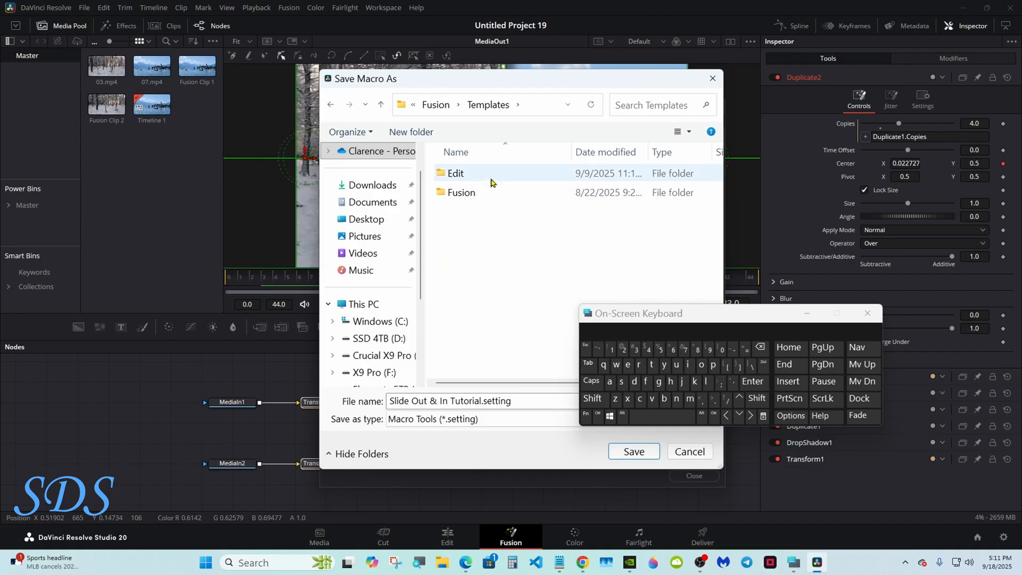
double_click(490, 180)
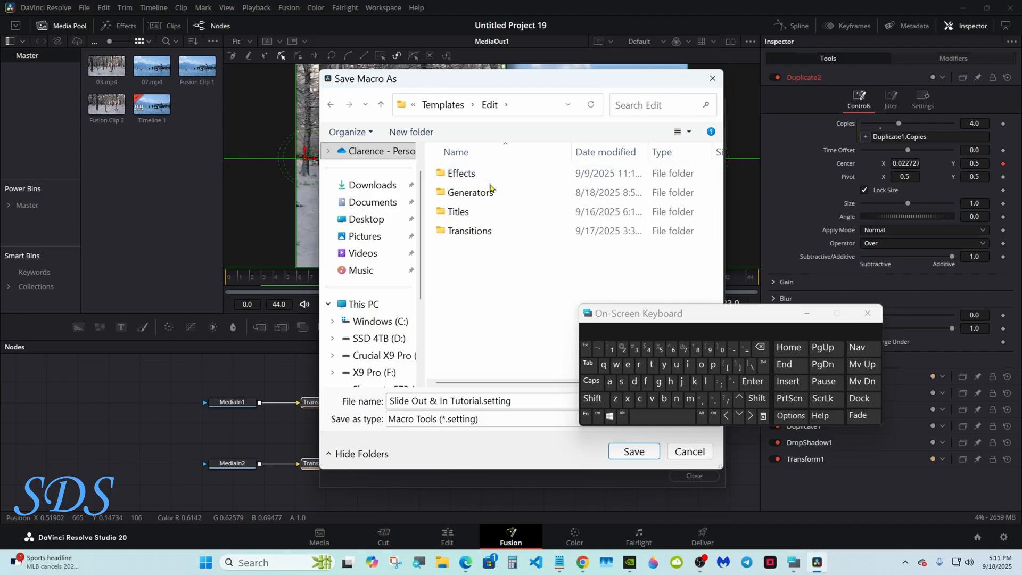
double_click(504, 233)
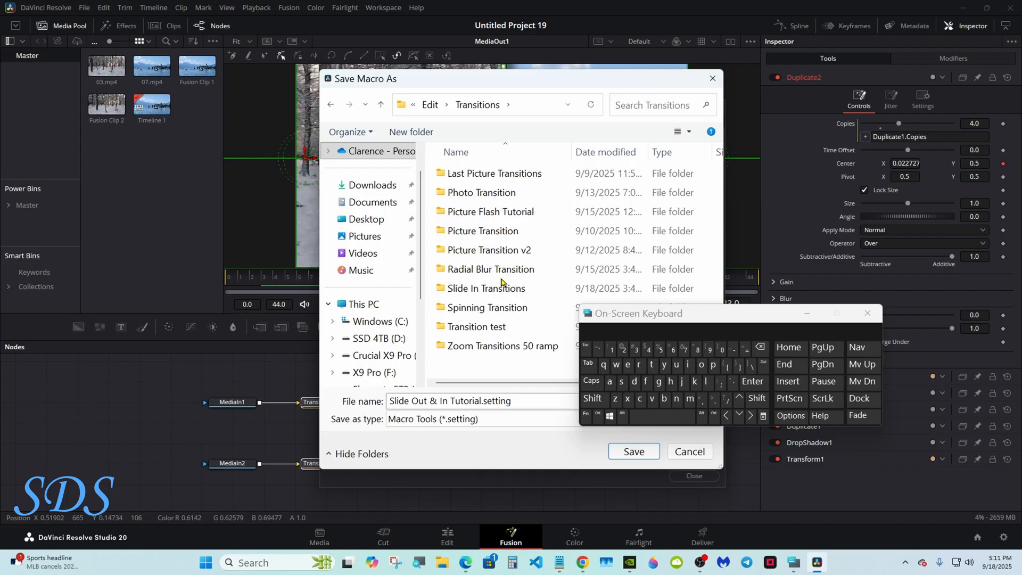
double_click(487, 288)
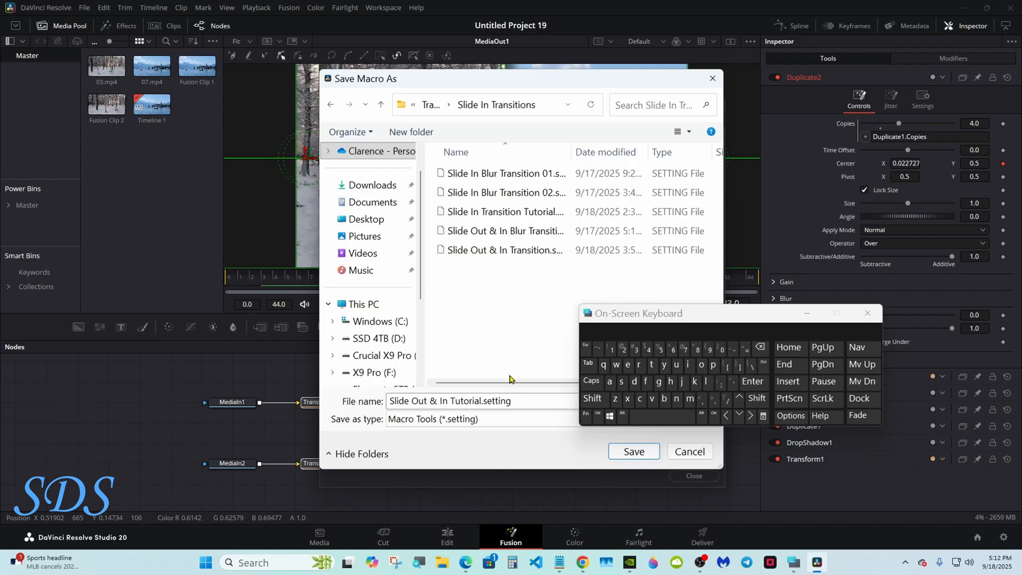
left_click(630, 451)
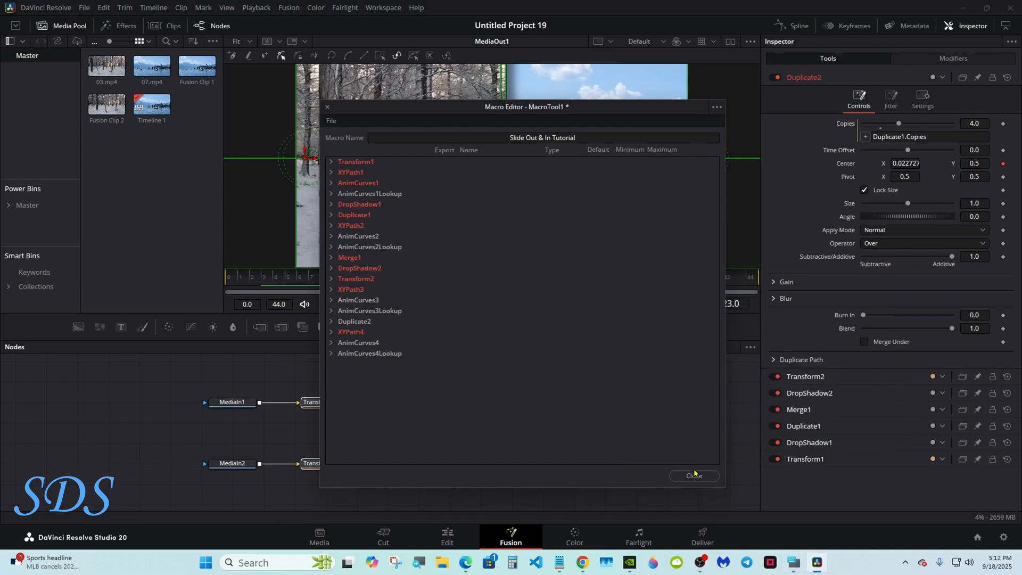
left_click(694, 474)
- Open the Slide In Transitions category of video transitions on the Edit page and widen the effects area so the names are readable
left_click(446, 537)
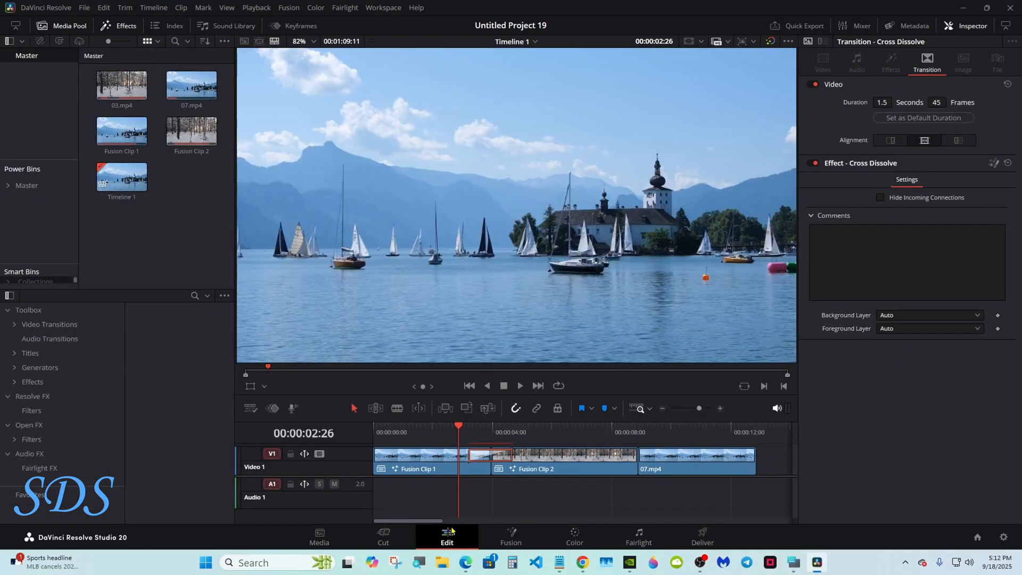
left_click(16, 326)
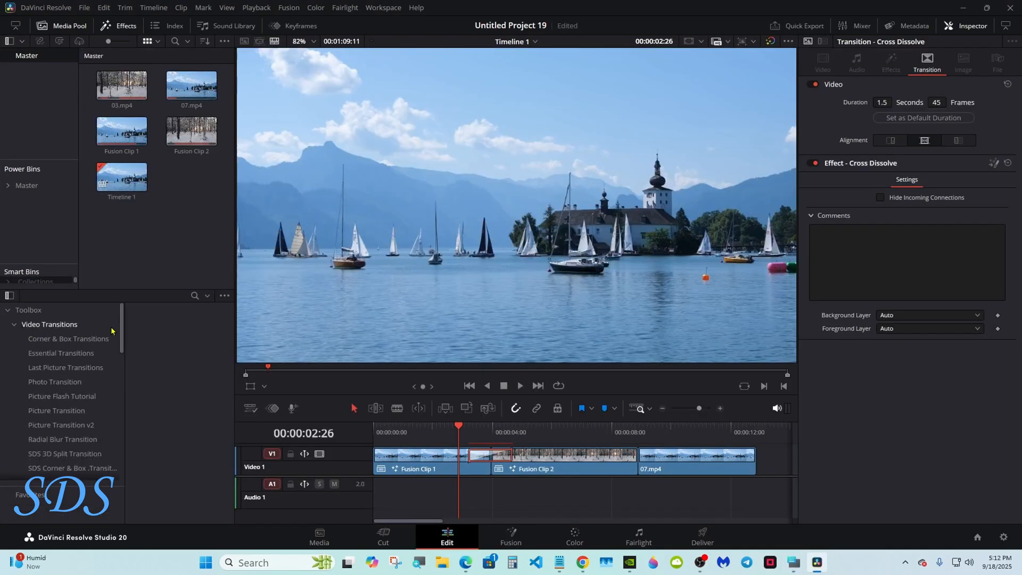
scroll(112, 330, "down", 8)
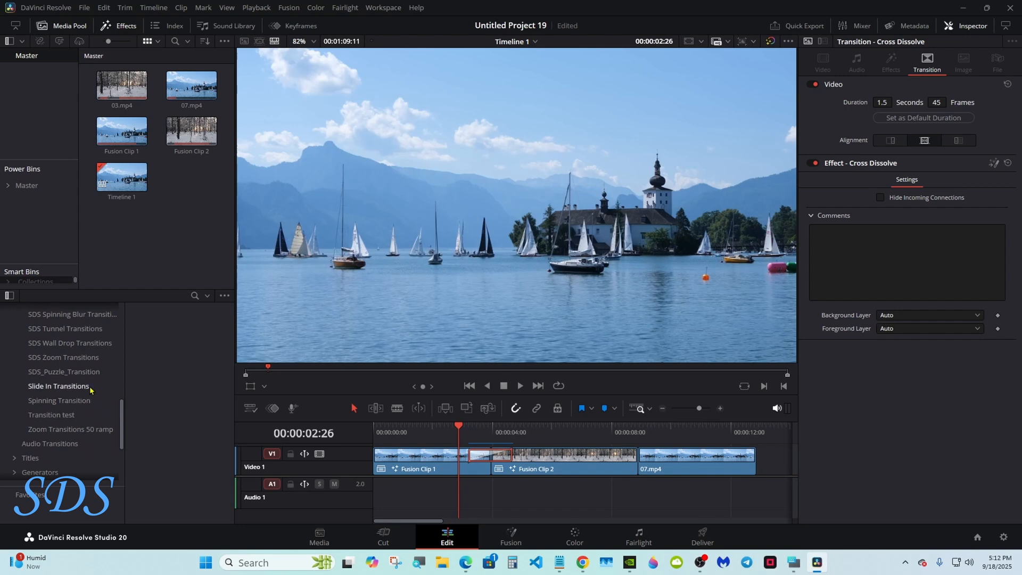
left_click(89, 387)
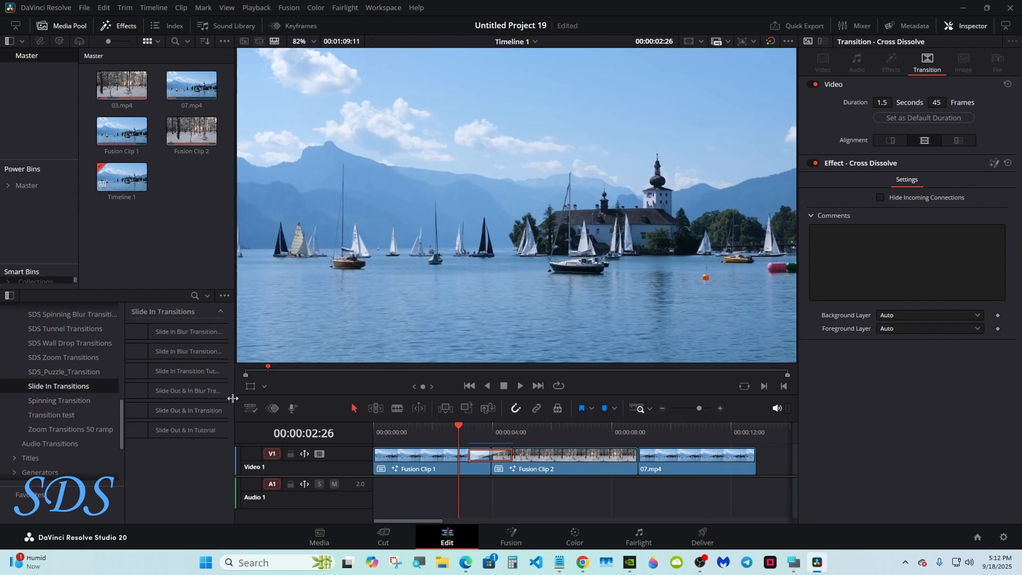
left_click_drag(232, 398, 253, 402)
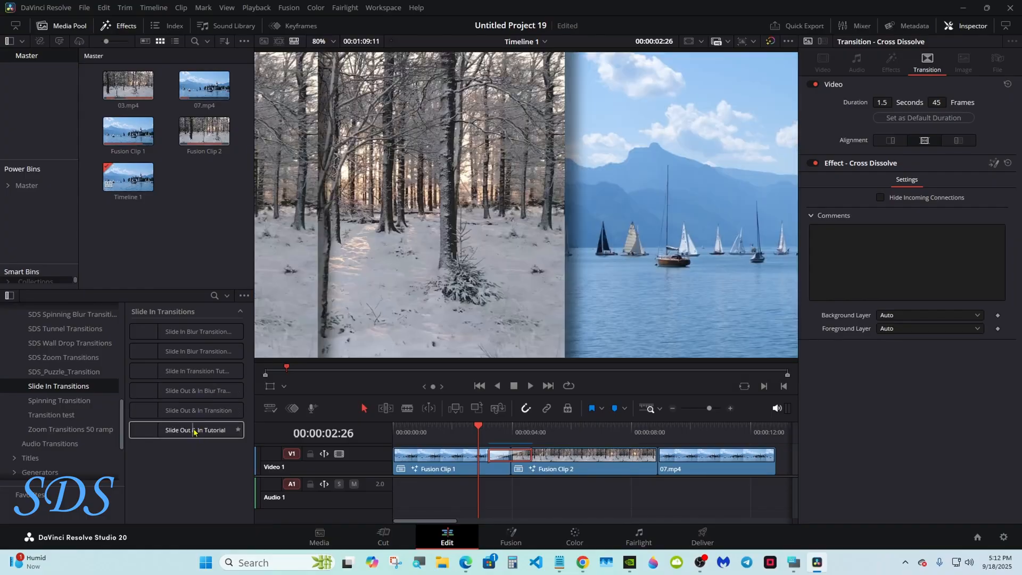
- Apply the Slide Out & In Tutorial transition to the cut between Fusion Clip 2 and 07.mp4 and scrub through it
left_click_drag(195, 432, 656, 456)
left_click(645, 458)
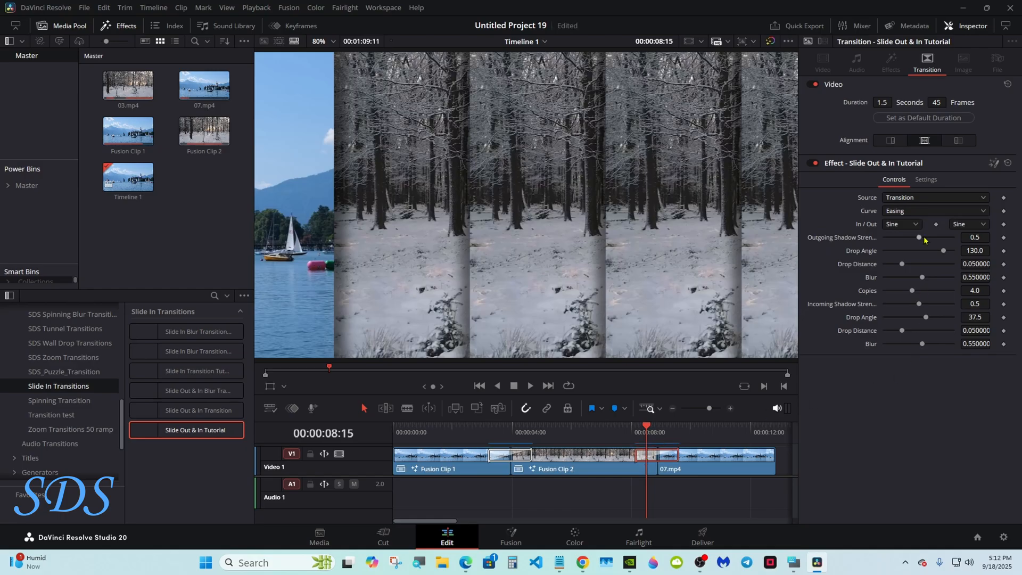
mouse_move(657, 435)
left_mouse_down()
mouse_move(648, 434)
mouse_move(671, 433)
left_mouse_up()
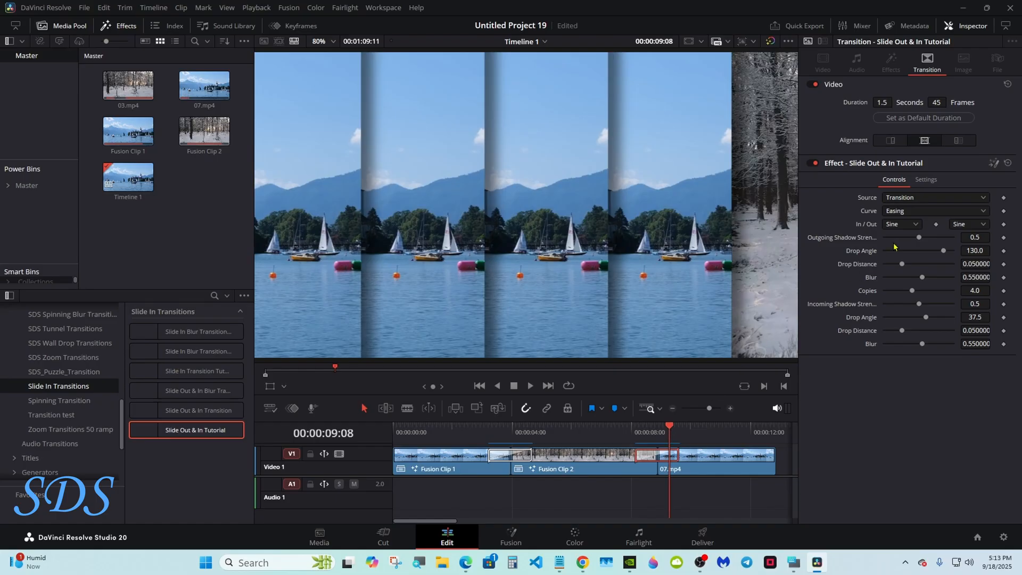
- Try 6.46 copies on the new transition, scrub back to its start, and reset Copies to 4.0
left_click(794, 562)
left_click_drag(698, 317, 811, 398)
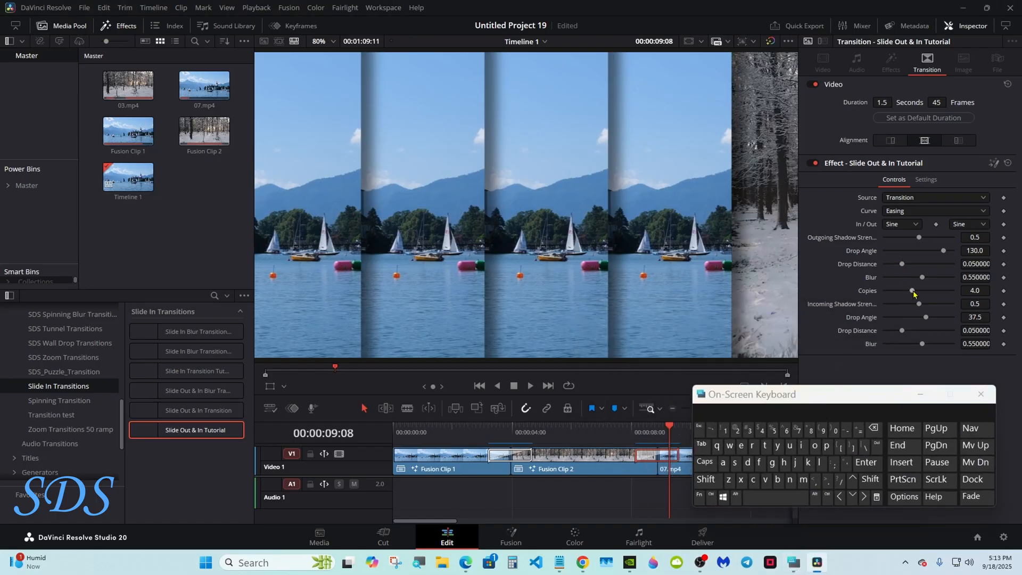
left_click_drag(913, 293, 924, 292)
left_click_drag(670, 430, 643, 435)
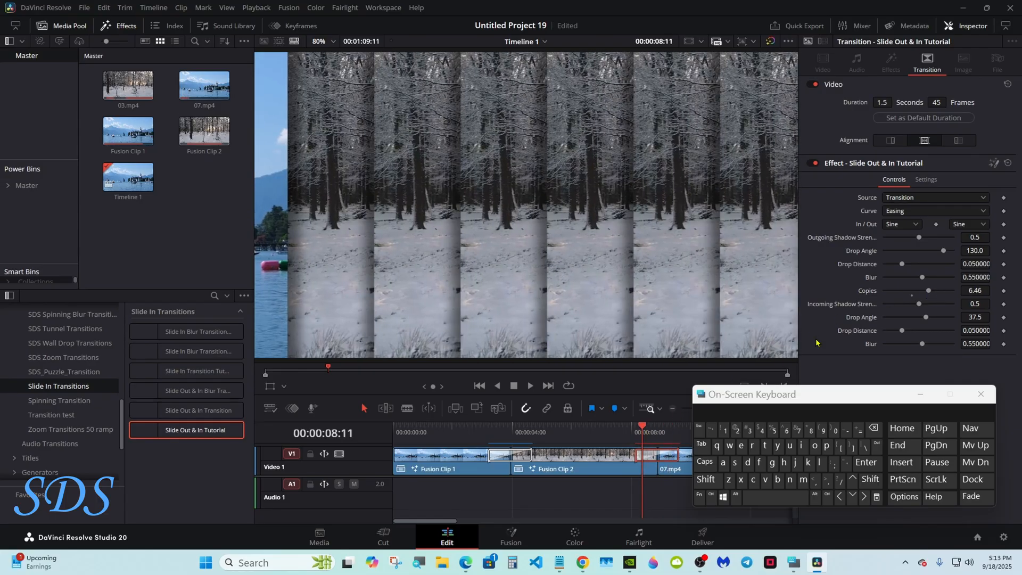
mouse_move(923, 296)
left_mouse_down()
mouse_move(936, 292)
mouse_move(912, 292)
left_mouse_up()
left_click(921, 393)
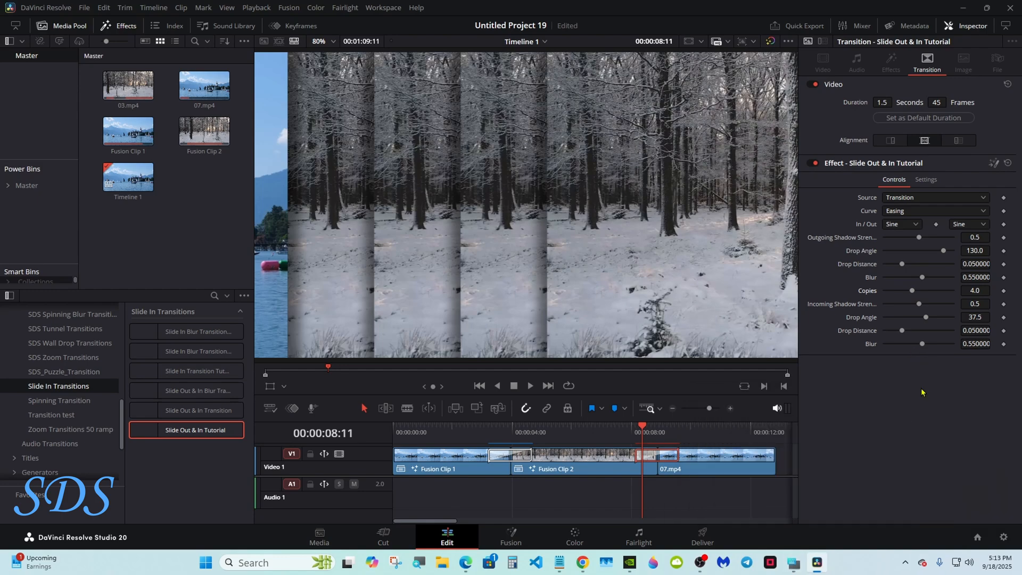
- Play the timeline from the start of the transition between Fusion Clip 2 and 07.mp4, and stop after it
left_click(635, 430)
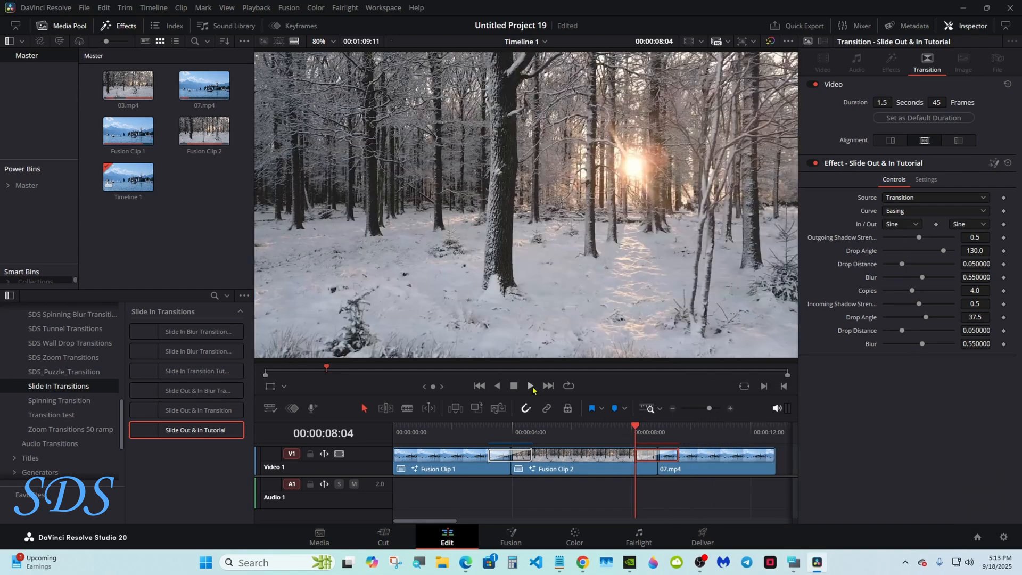
left_click(531, 386)
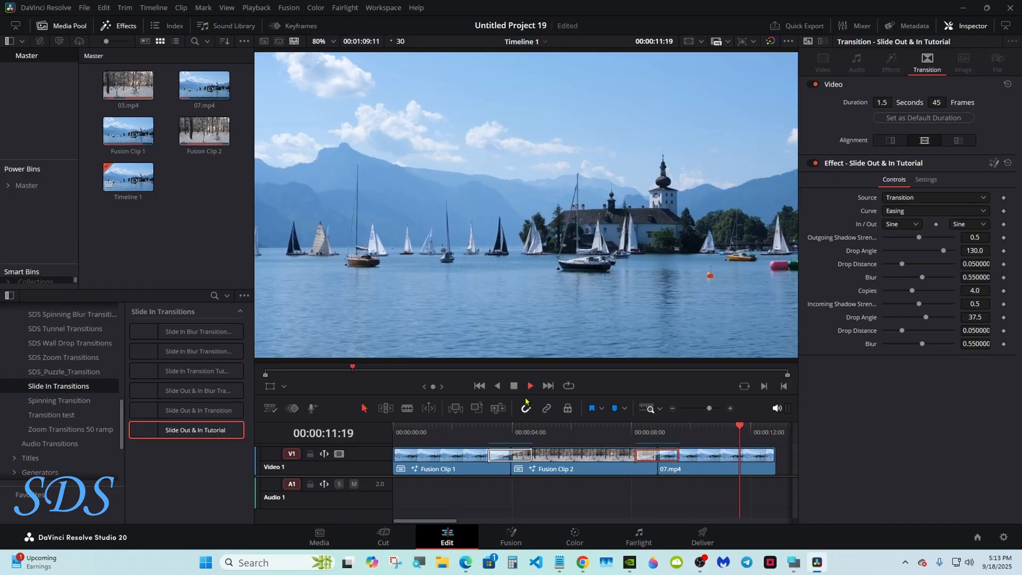
left_click(514, 386)
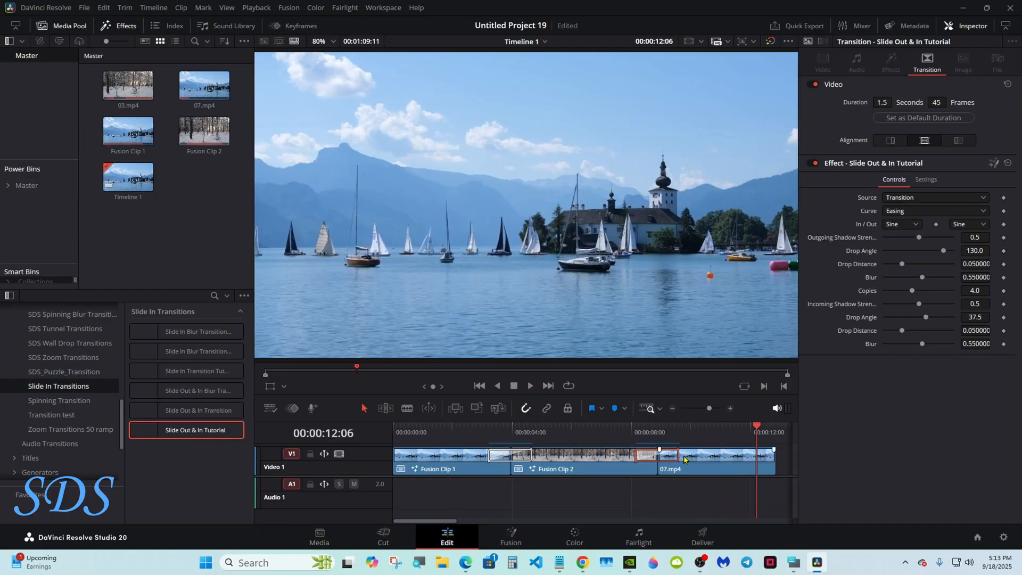
- Lengthen both transitions on the timeline to 2.0 seconds (61 frames)
left_click_drag(679, 458, 687, 459)
left_click_drag(529, 455, 539, 456)
- Set both the In and Out easing of the Slide Out & In Tutorial transition to Expo
left_click(639, 432)
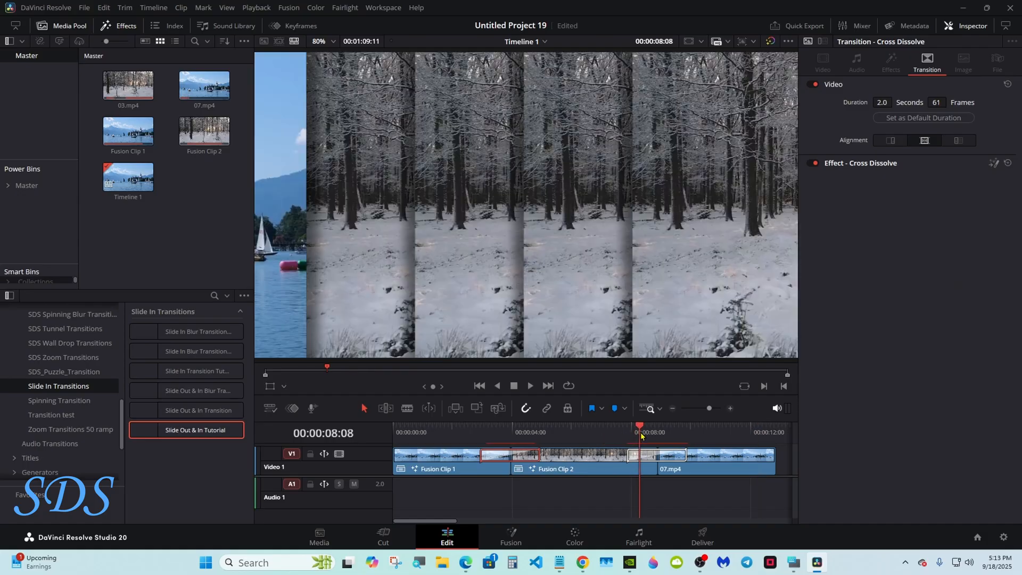
left_click(906, 224)
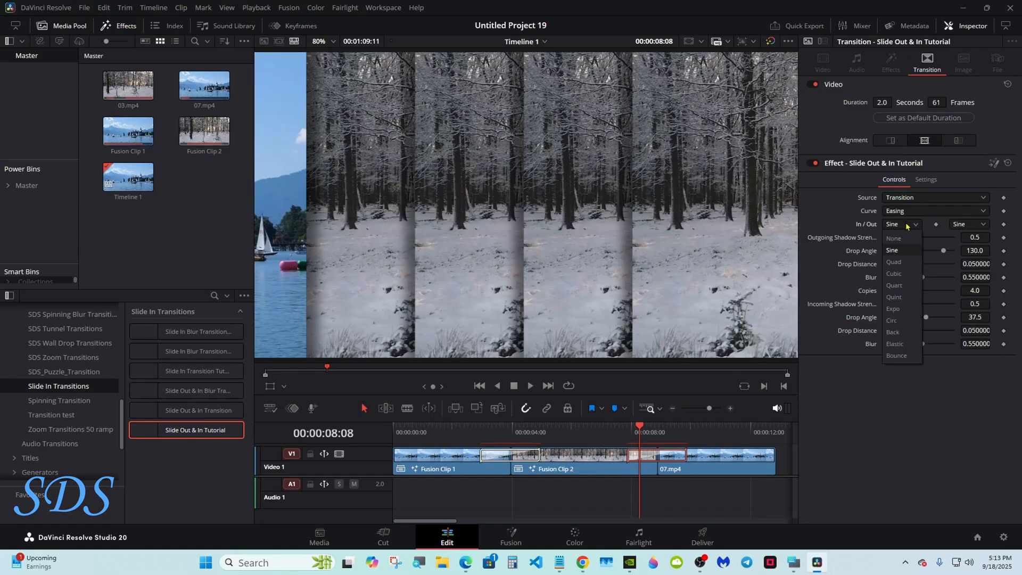
left_click(893, 308)
left_click(967, 225)
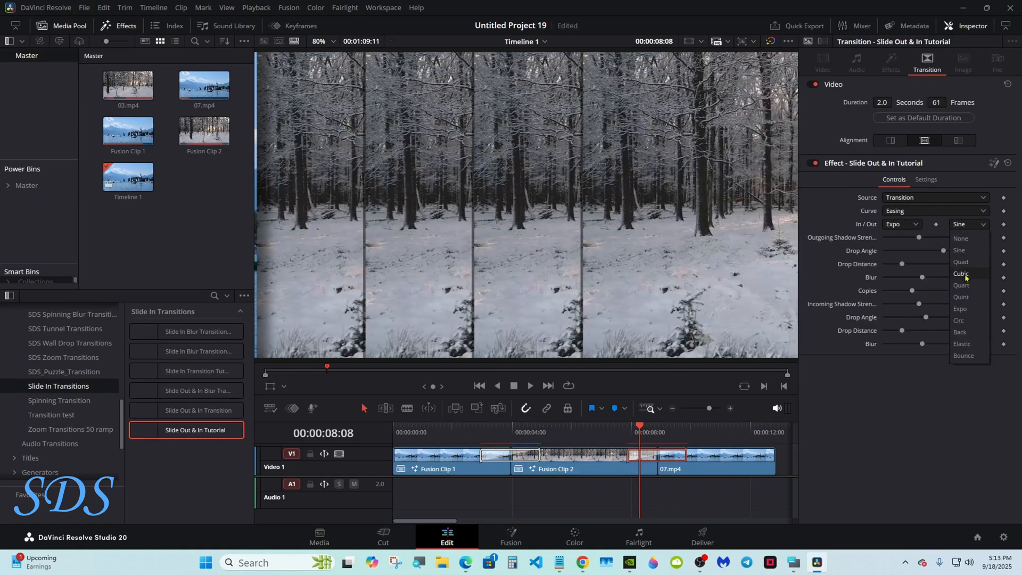
left_click(963, 308)
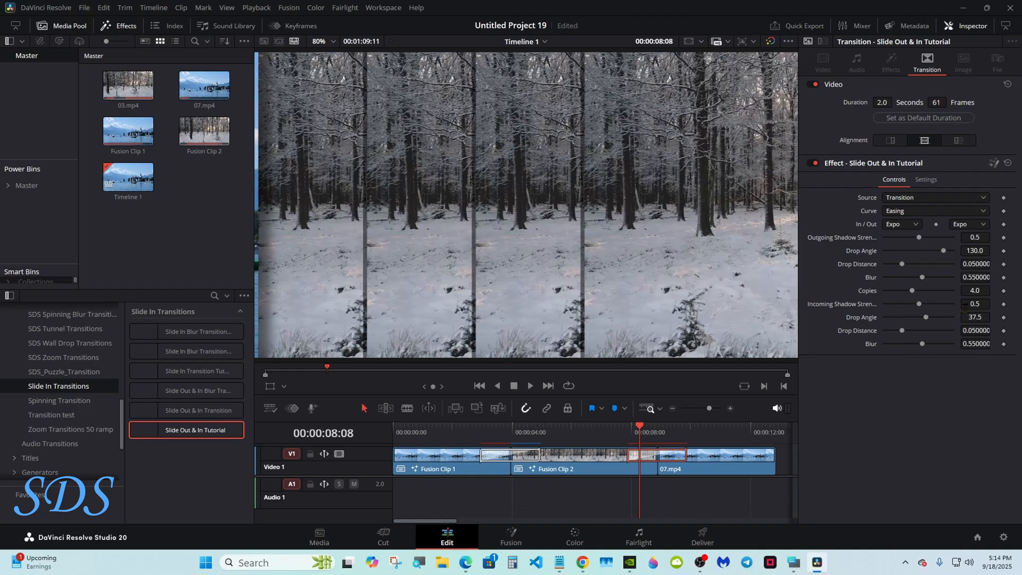
- Play back the transition with its Expo easing, and play the whole timeline from the beginning
left_click(628, 428)
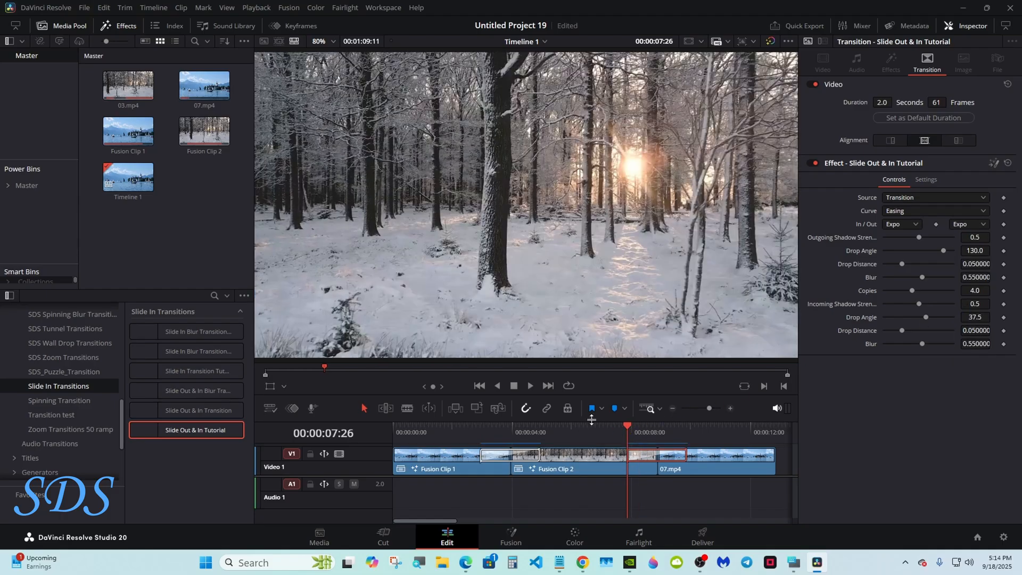
left_click(529, 387)
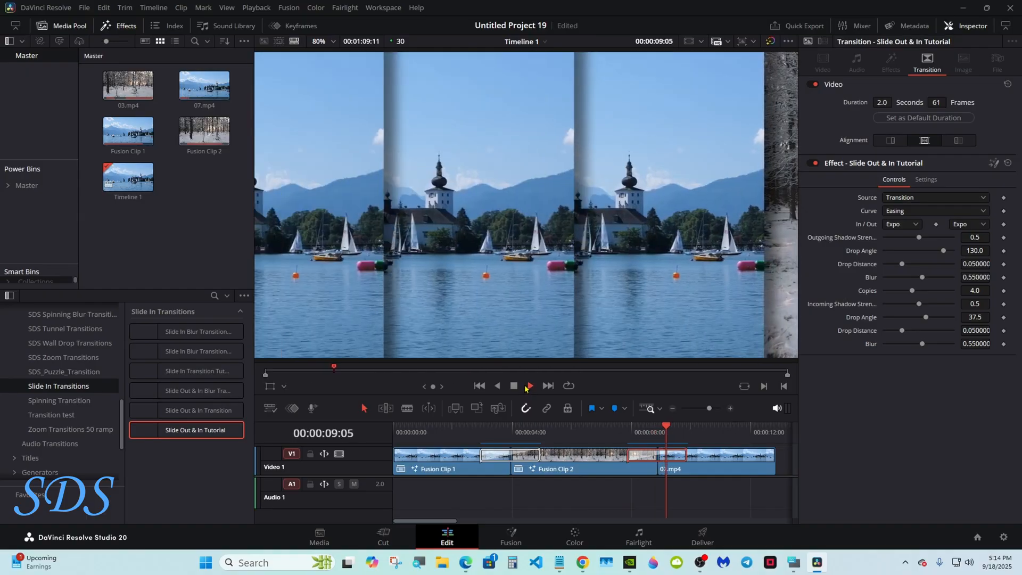
left_click(513, 386)
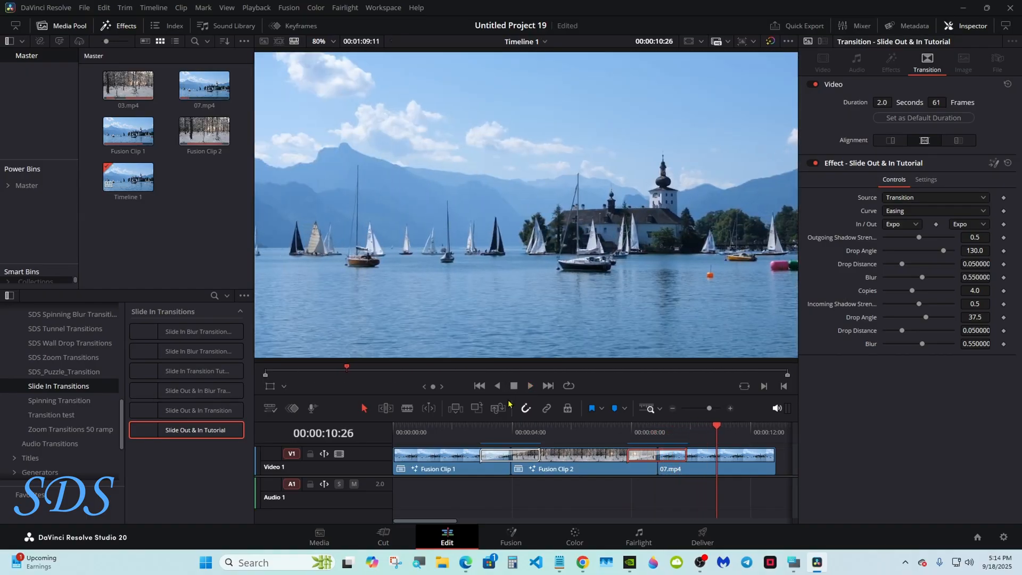
left_click(388, 439)
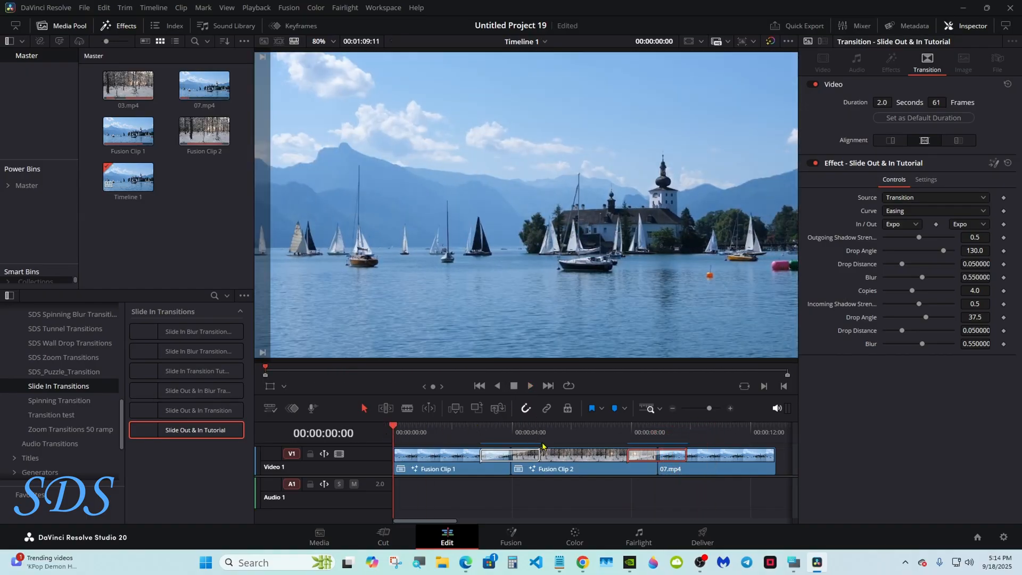
left_click(531, 386)
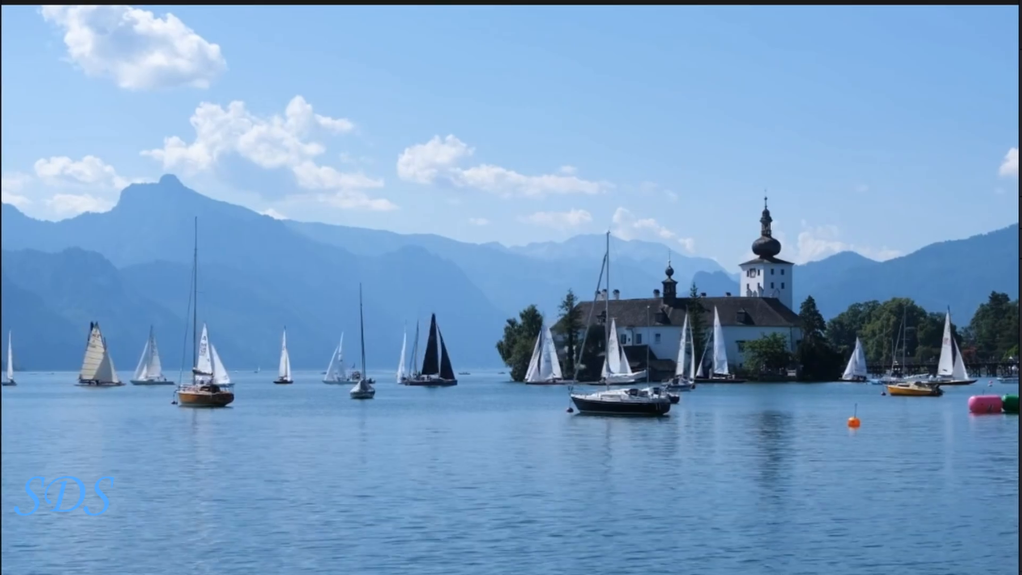